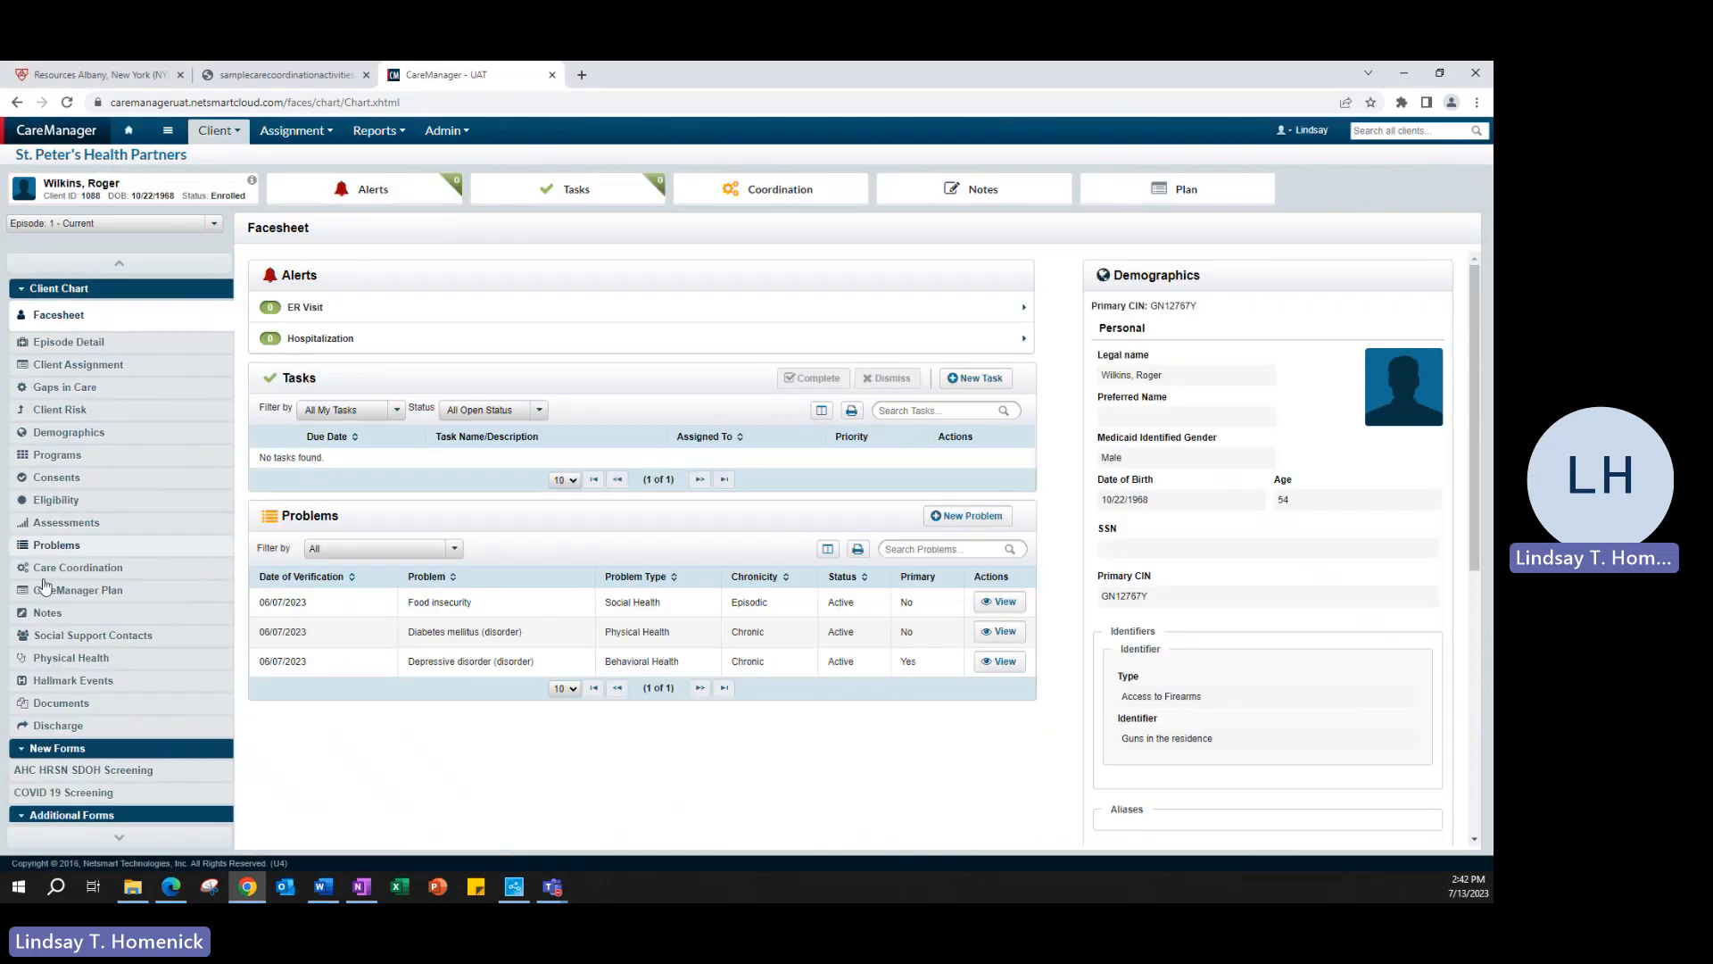
Step: Create a new Initial plan in the client's CareManager Plan
click(105, 593)
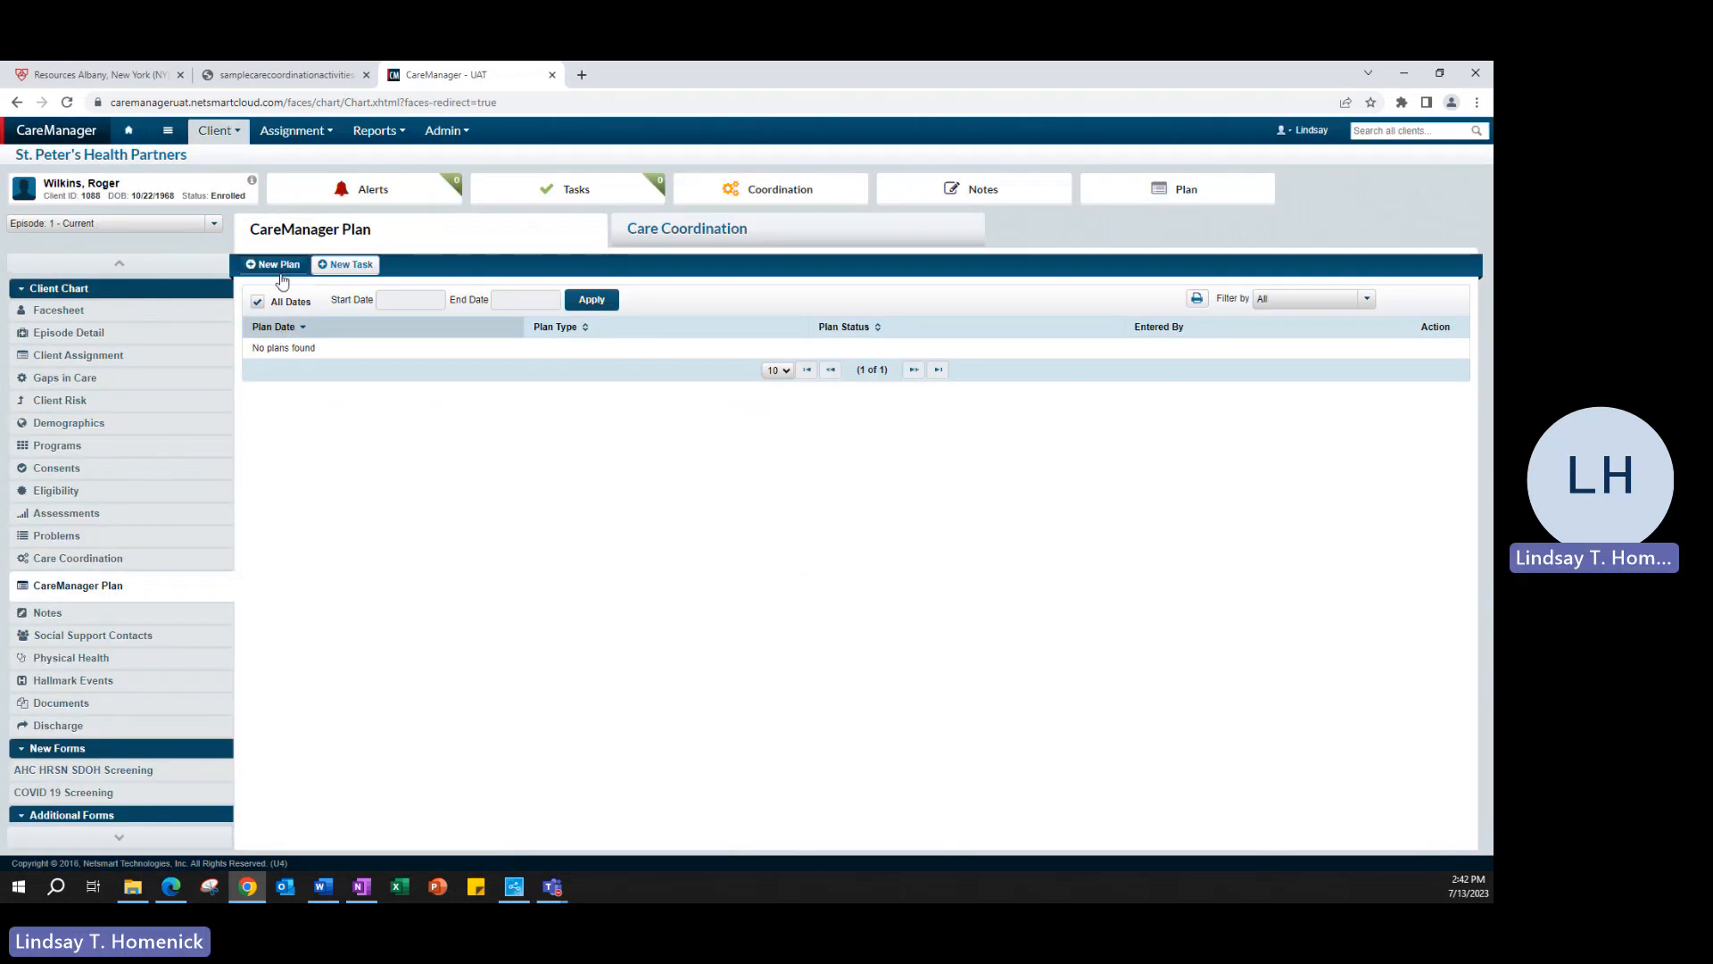
click(282, 267)
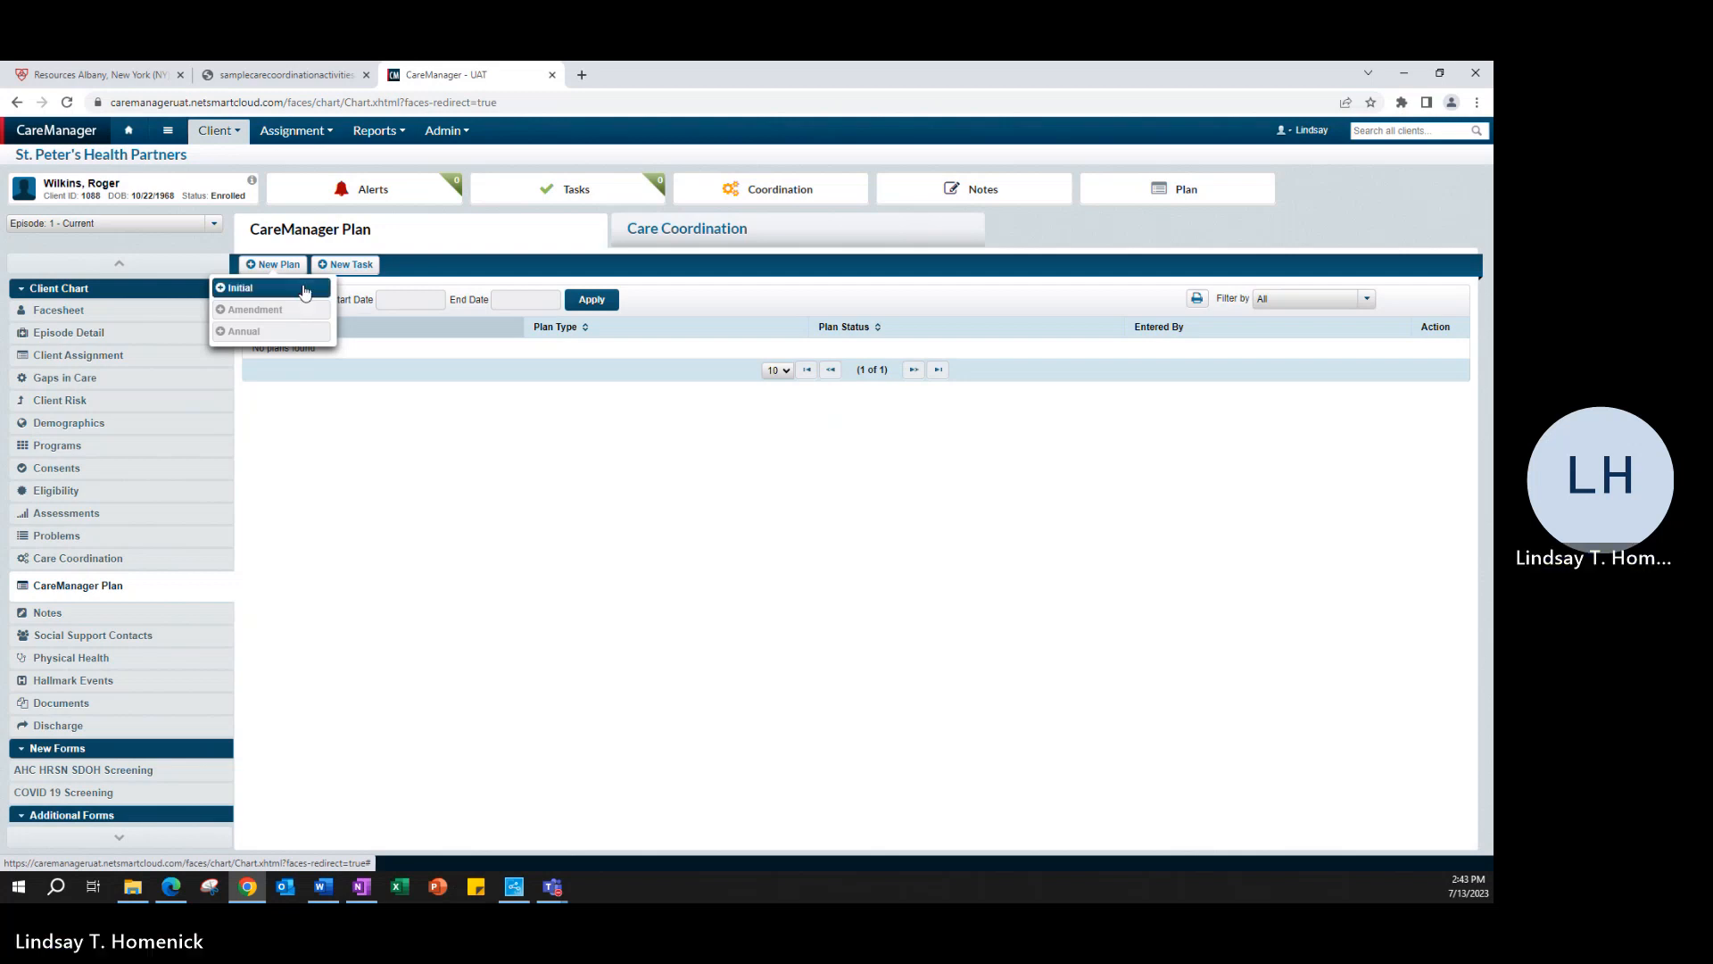
click(515, 470)
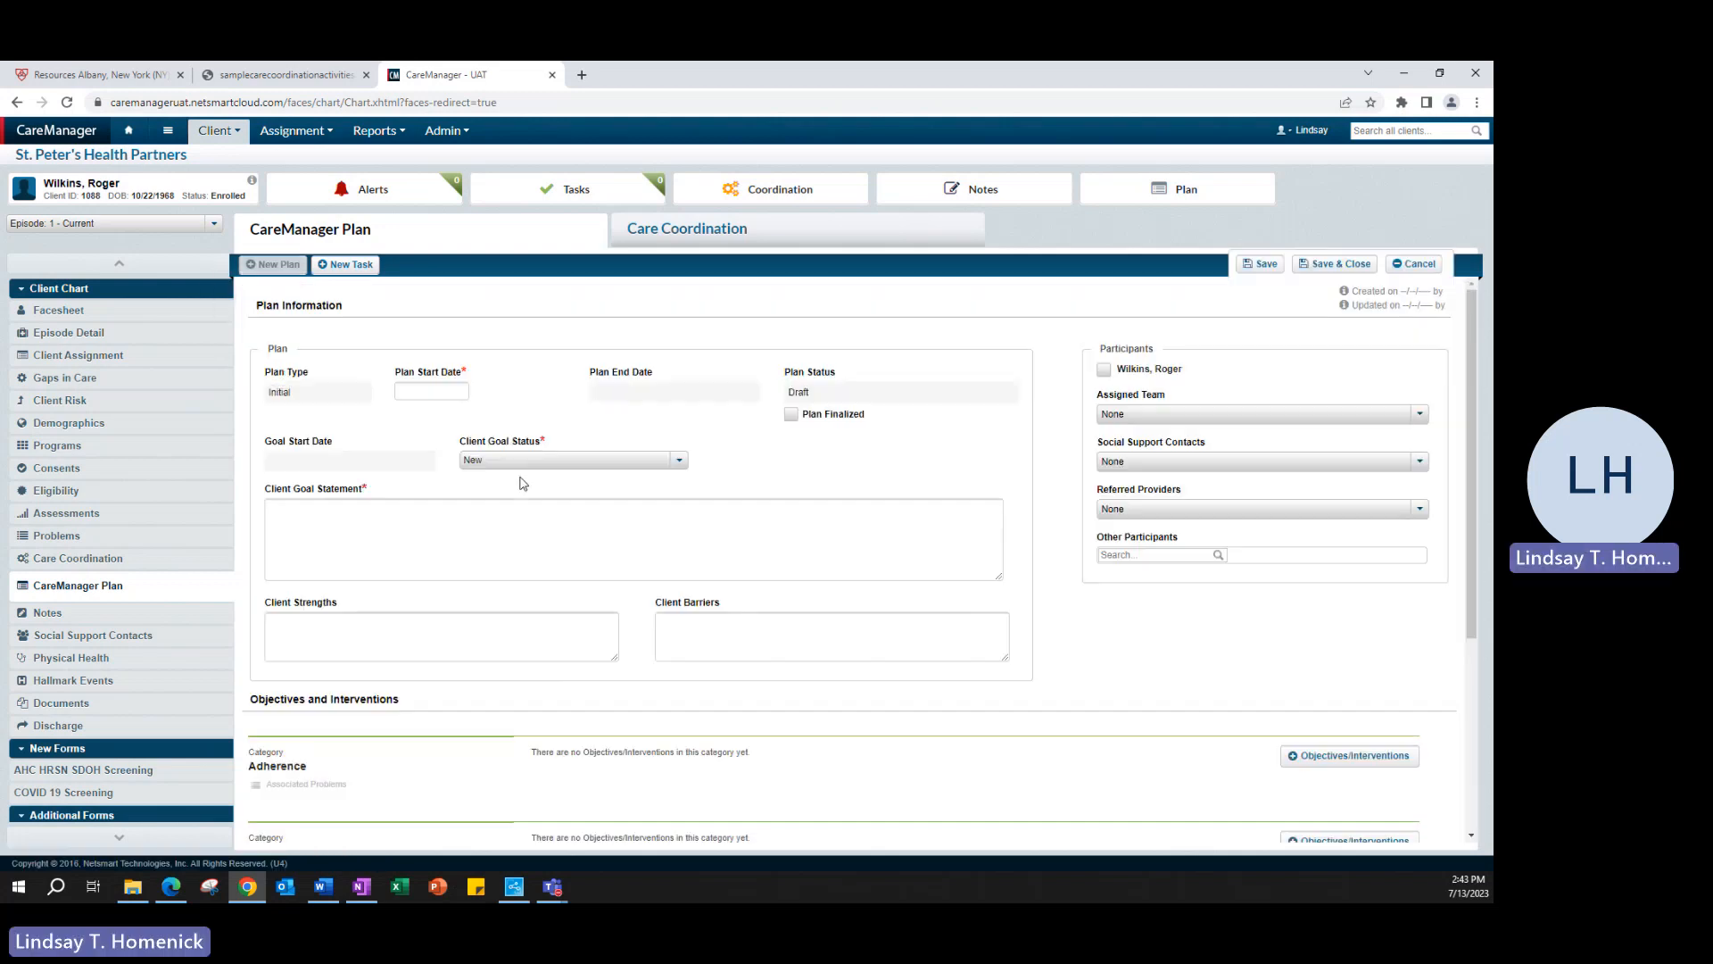
Step: Set the plan start date to 07/03/2023 and mark the plan as finalized
click(425, 387)
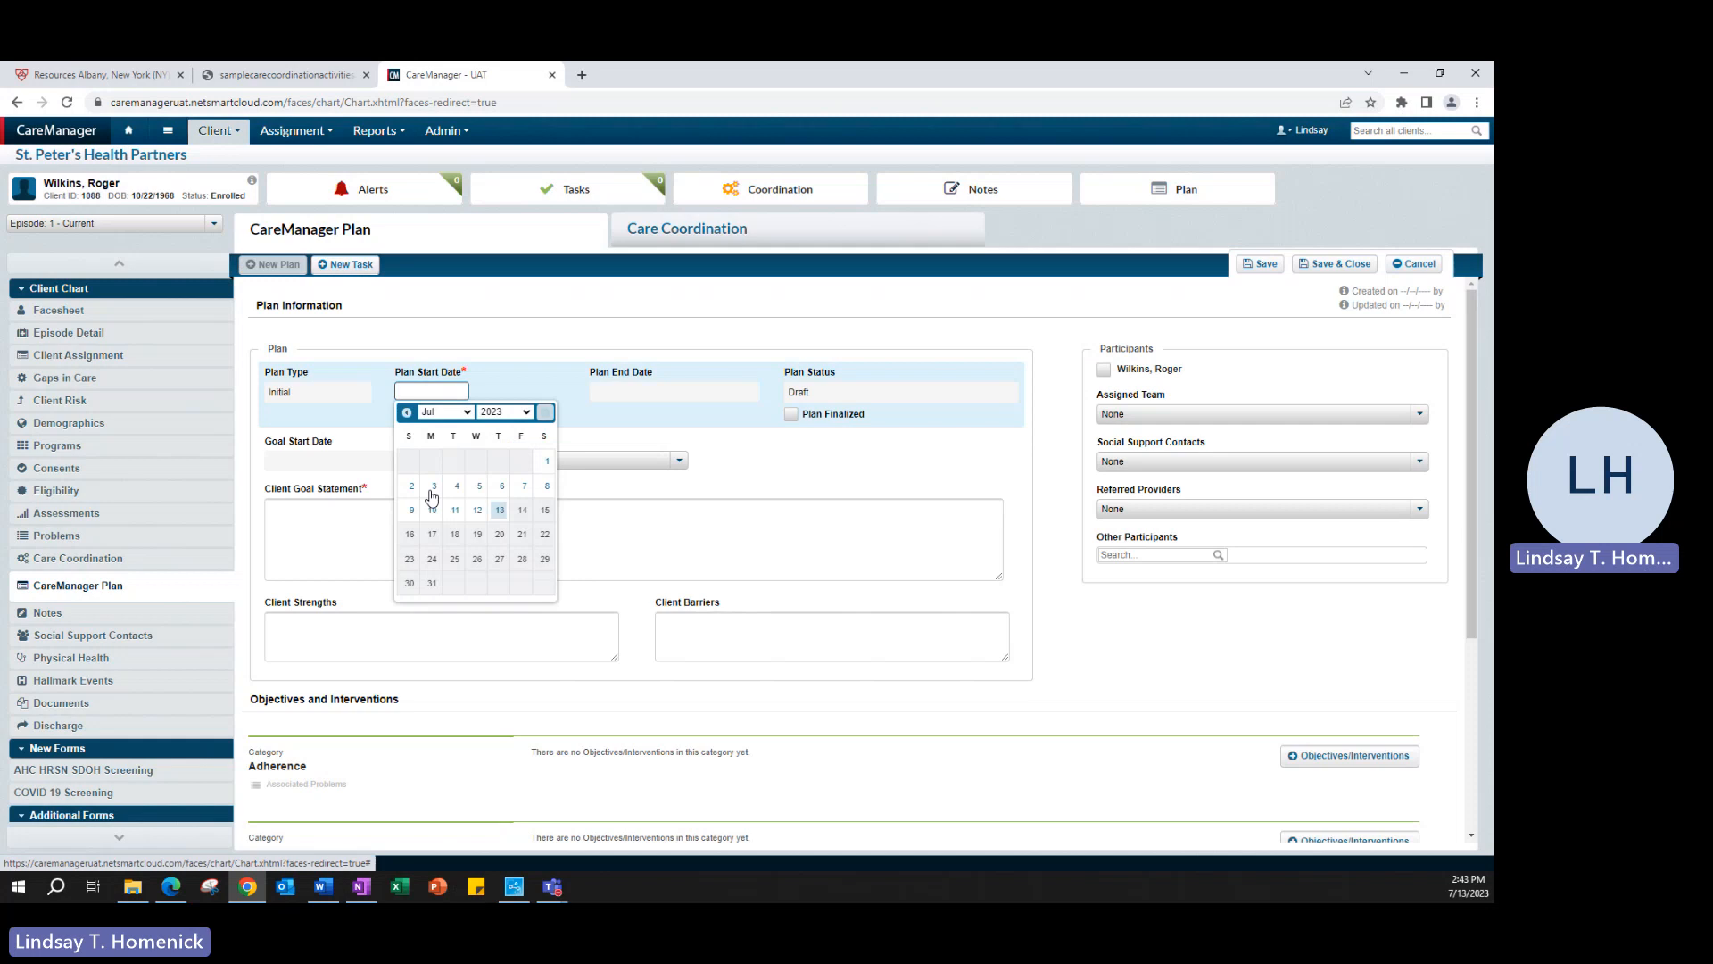
click(433, 488)
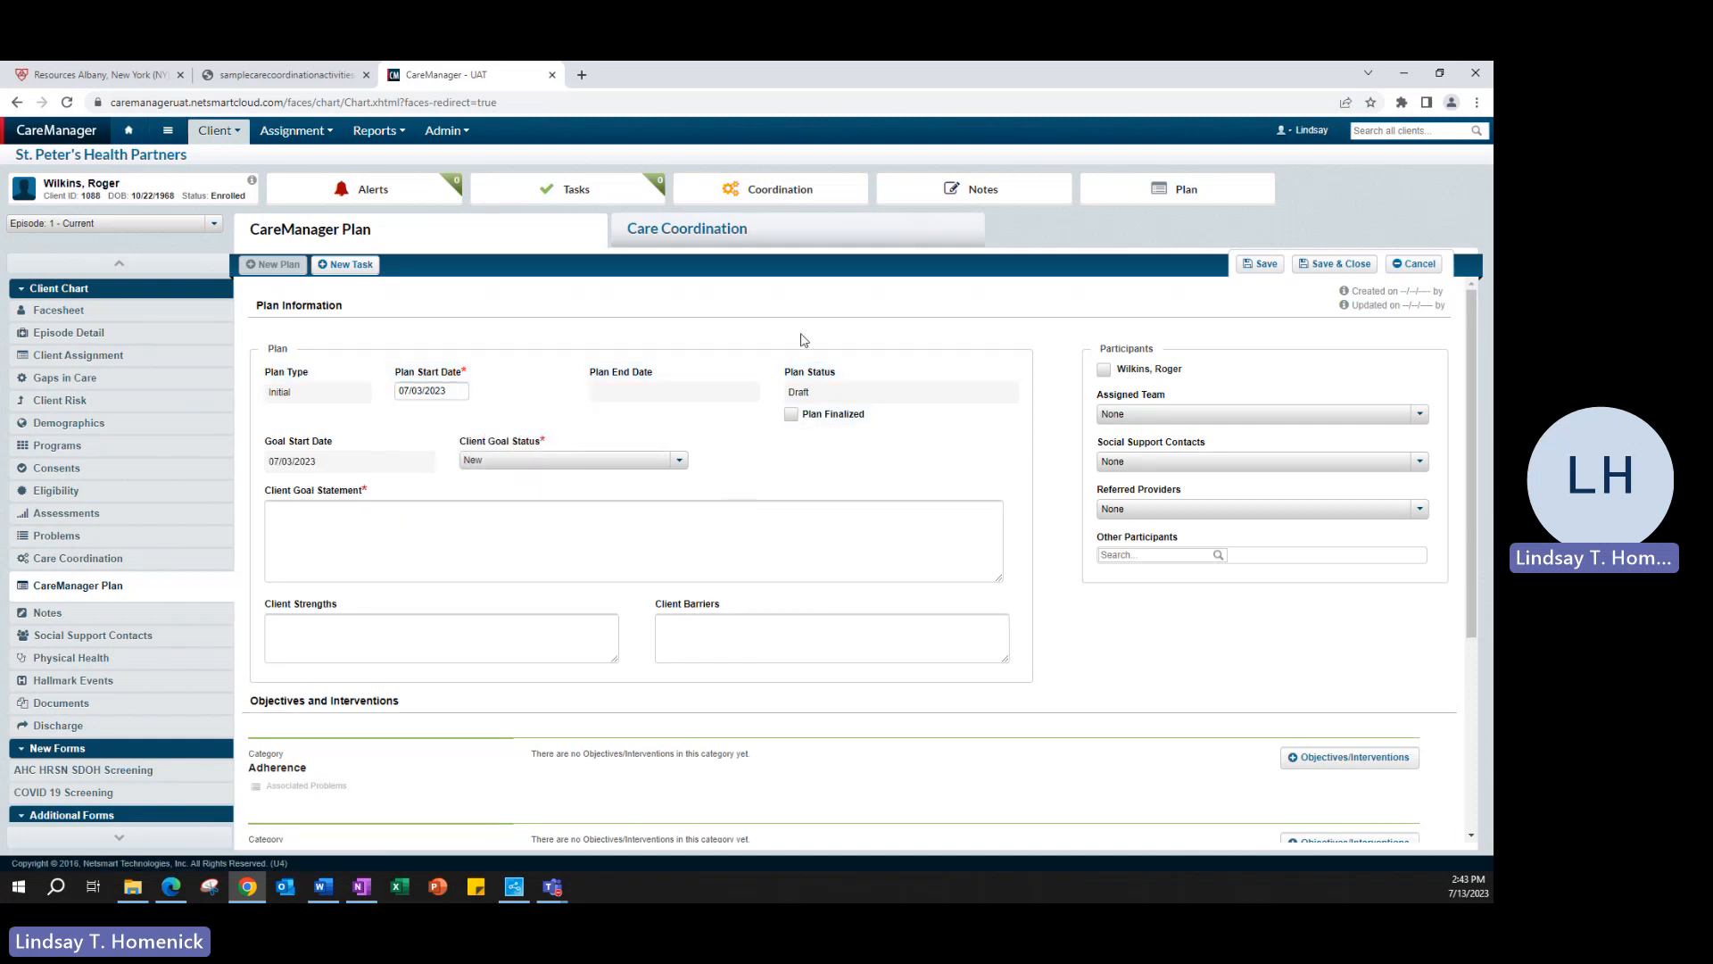
click(790, 415)
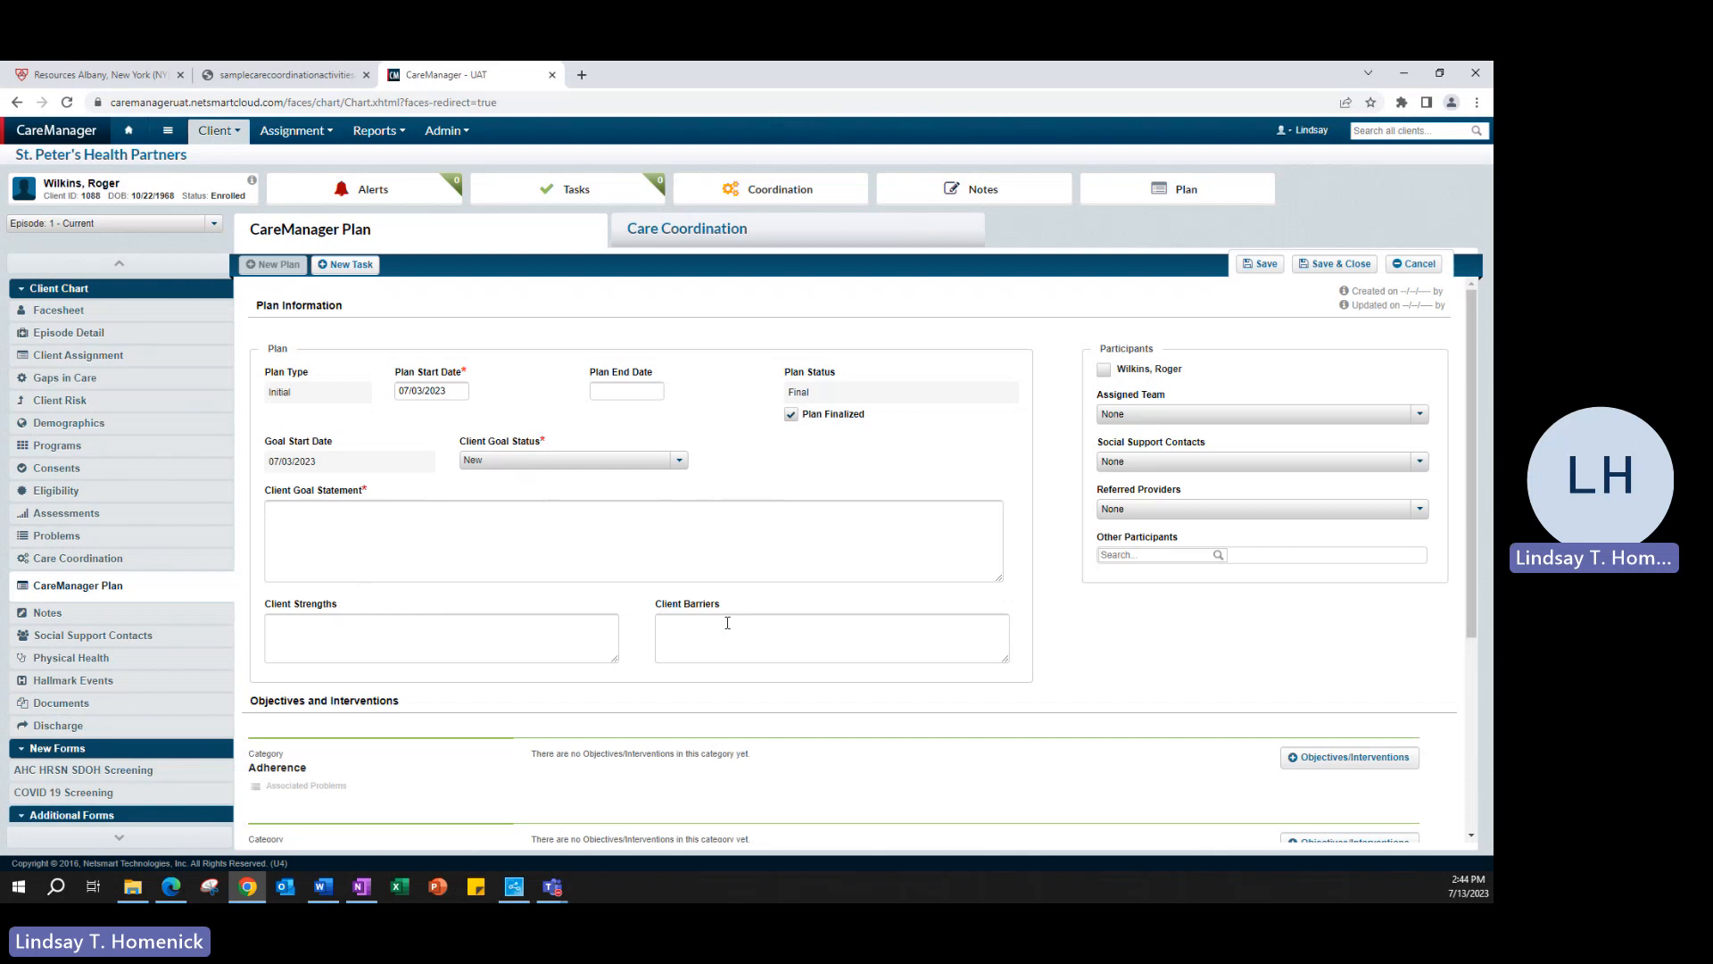
Step: Enter "I want to feel better" as the client goal statement and "I love my family" as the client strengths
click(471, 530)
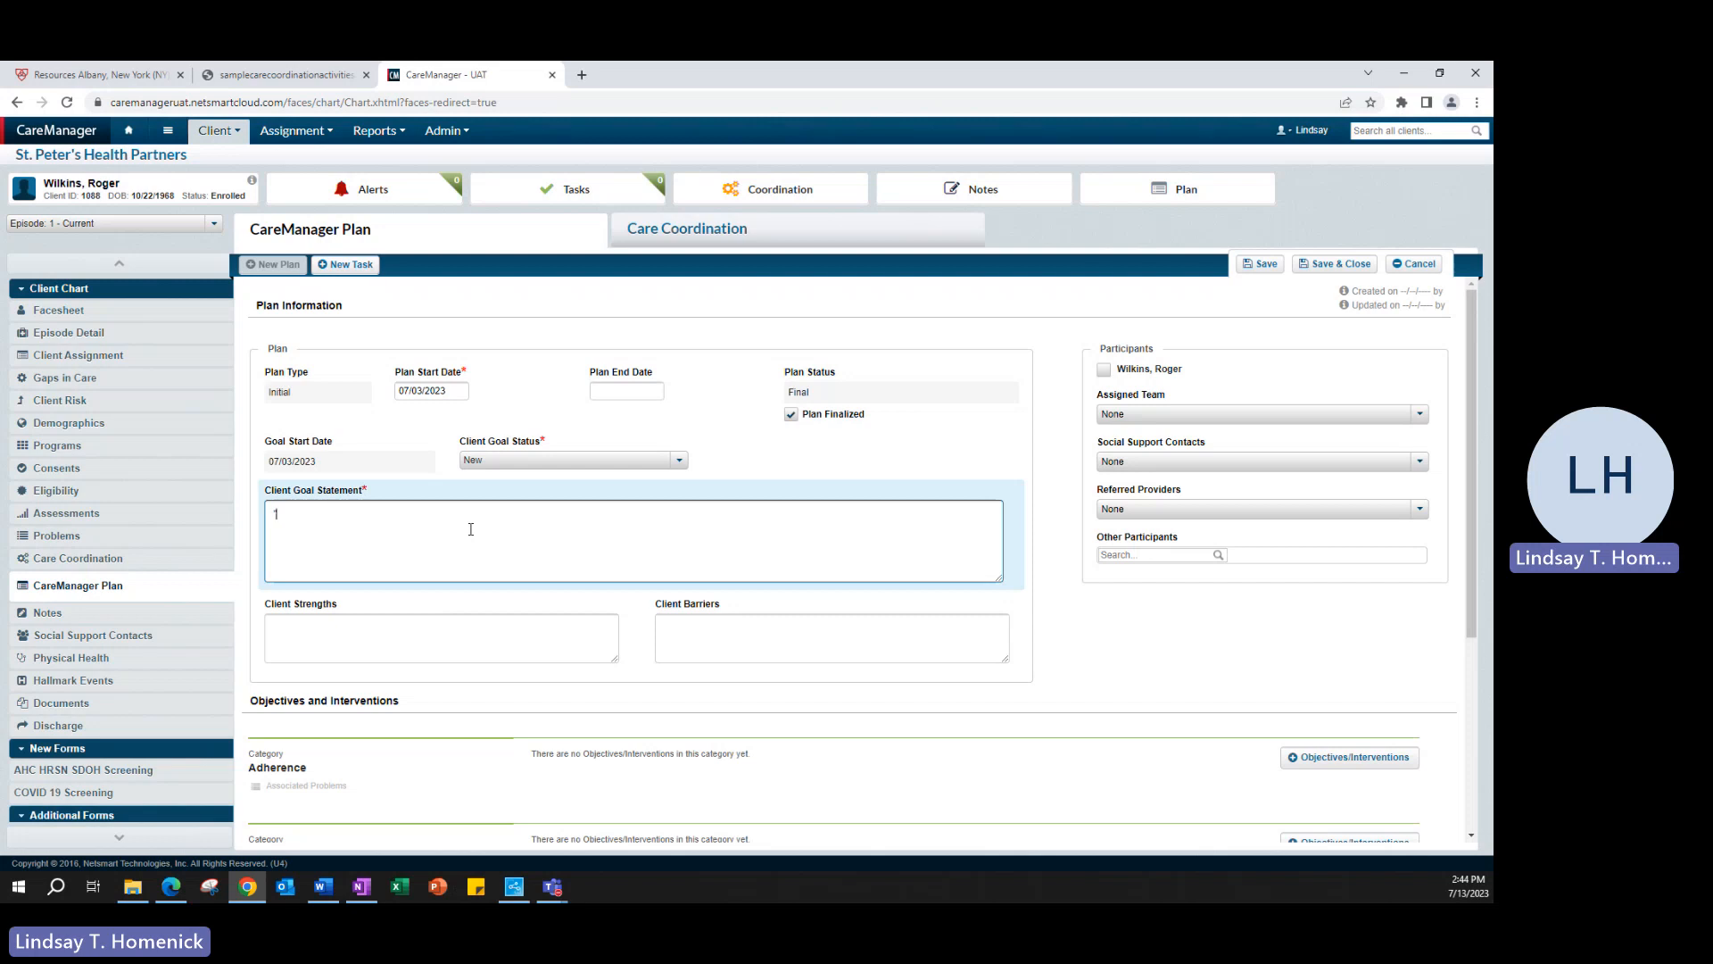
text("I want to feel better")
click(336, 634)
text("I love )
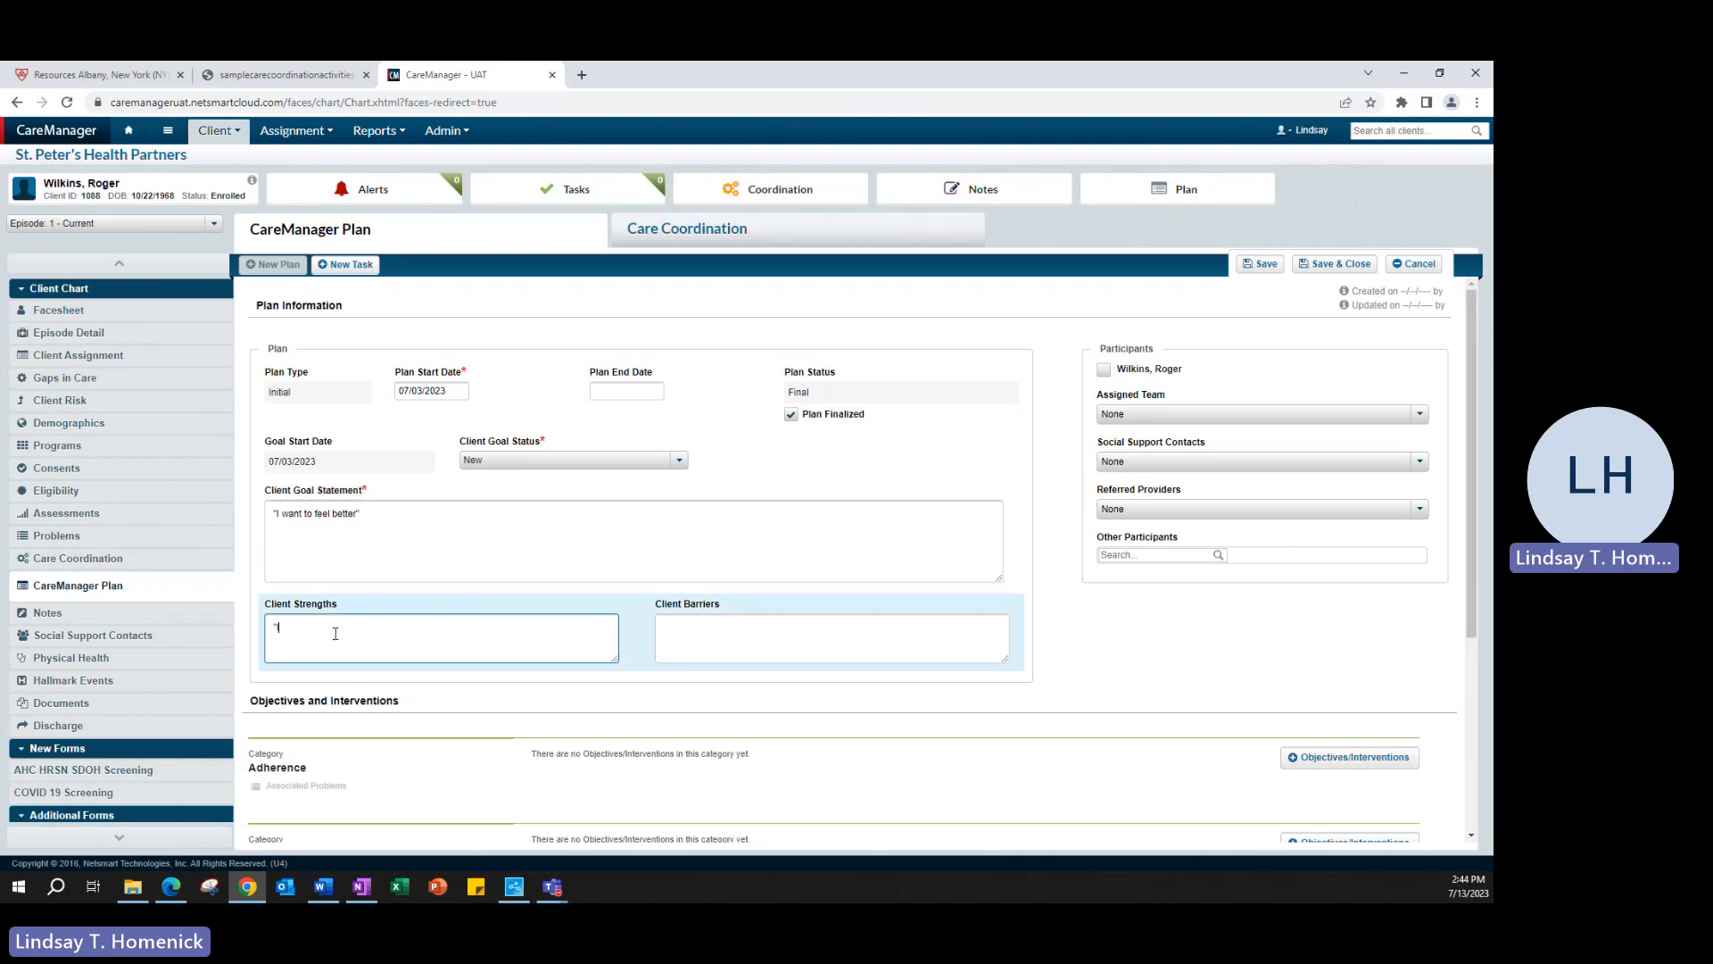
text(my family")
Step: Enter "I am not able to manage my depression" as the client barriers
click(705, 634)
text("I)
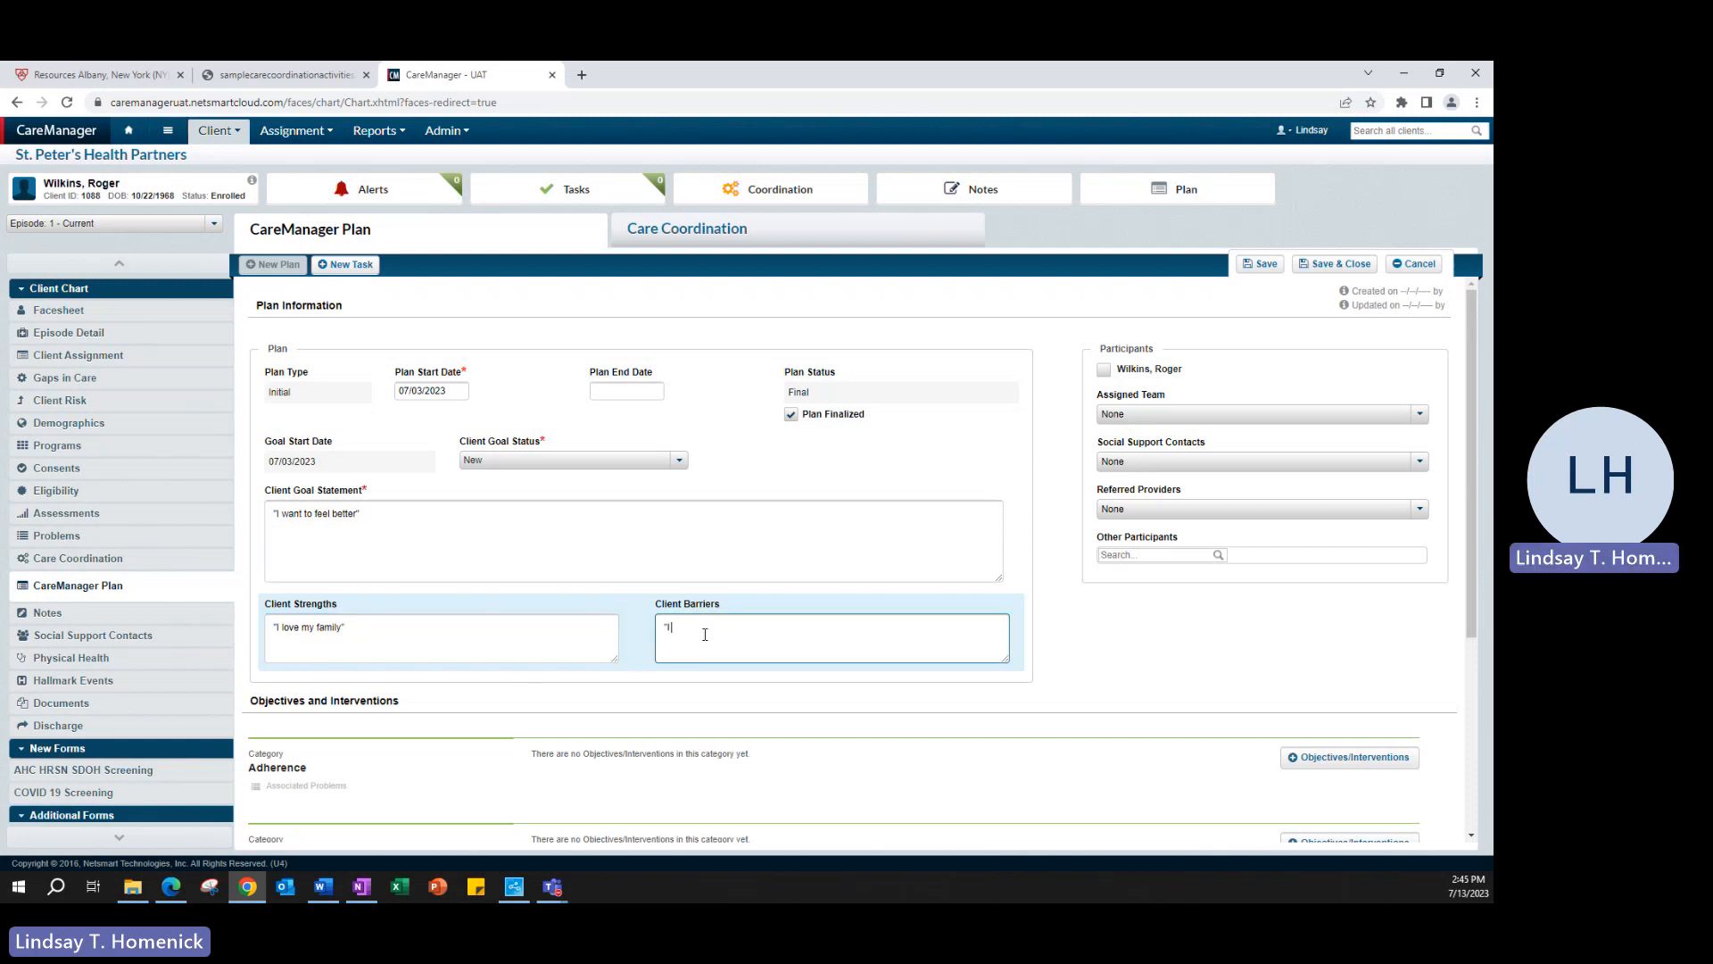
text( am not able to mana)
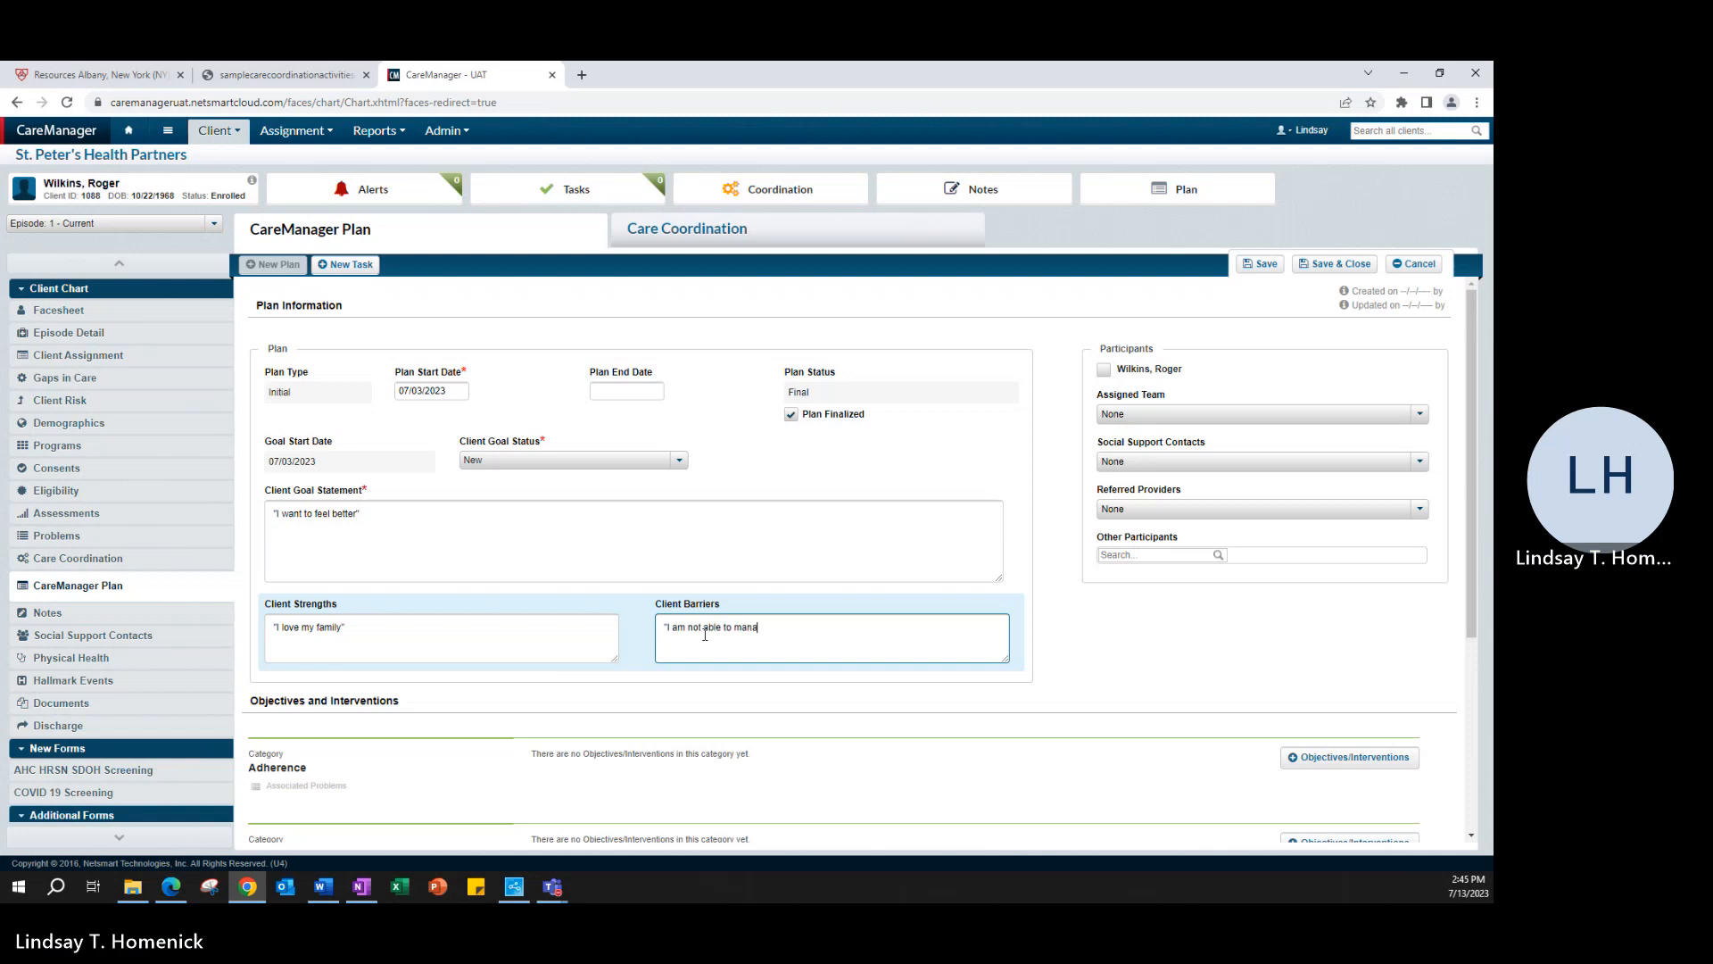
text(ge my depression)
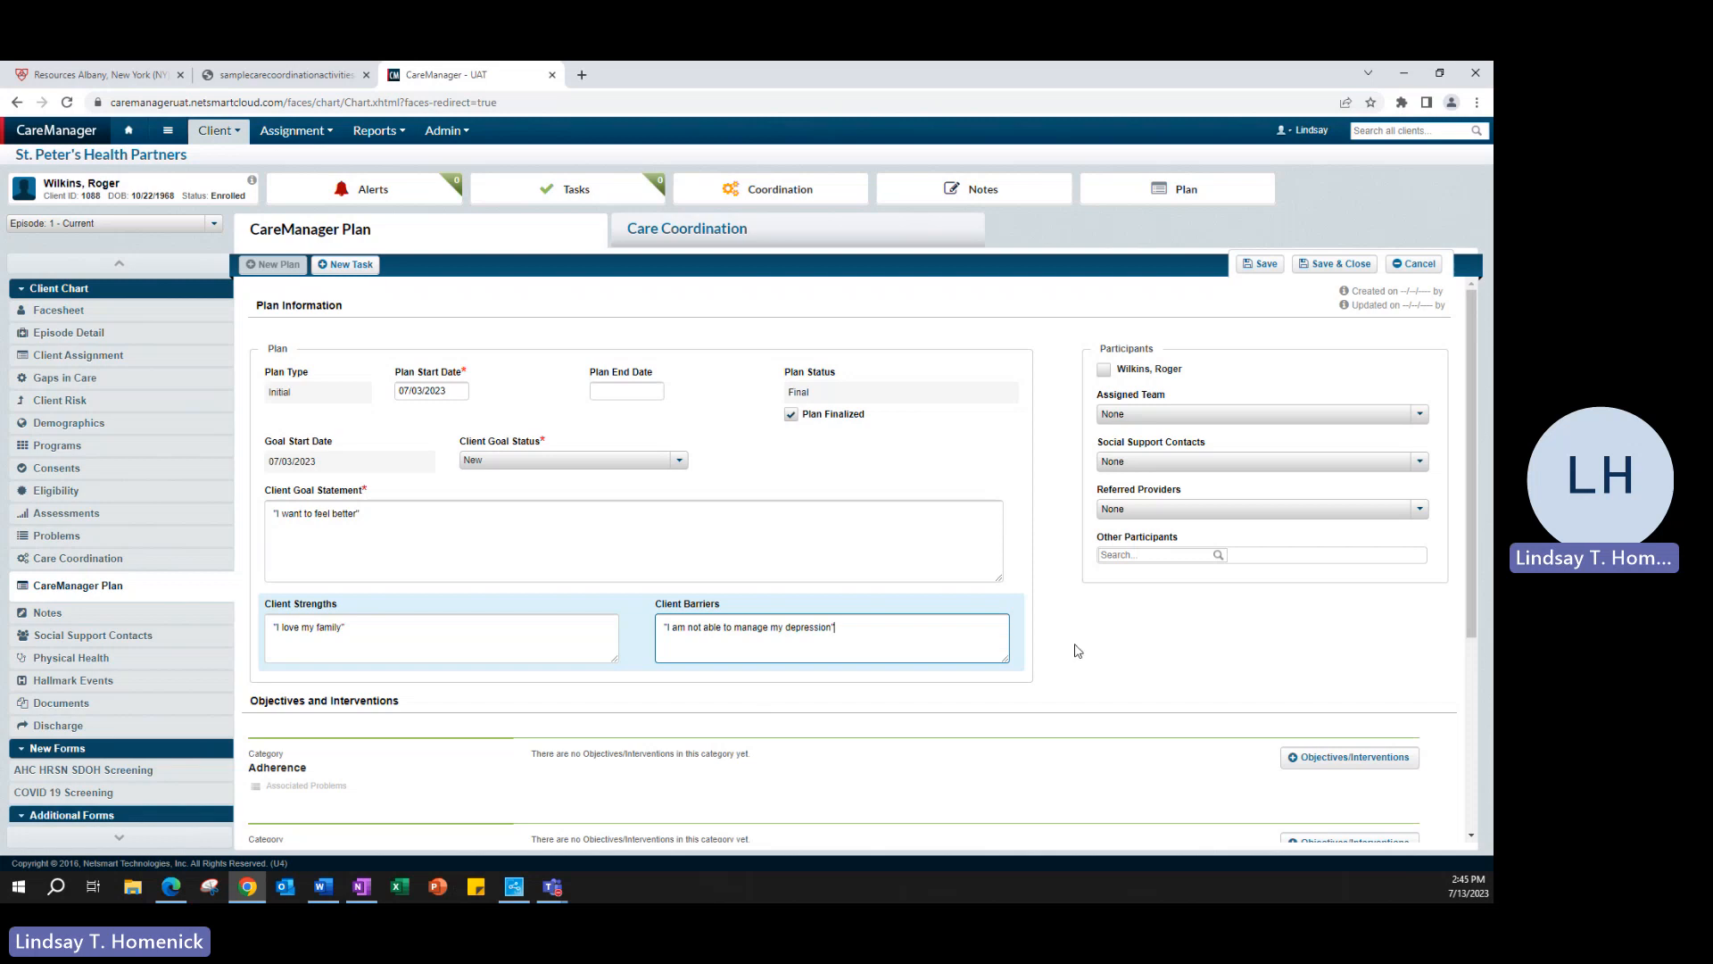
Step: Start a custom Behavioral Health objective reading "Engage with a Mental Health Provider in the next three months"
scroll(1074, 650, down, 4)
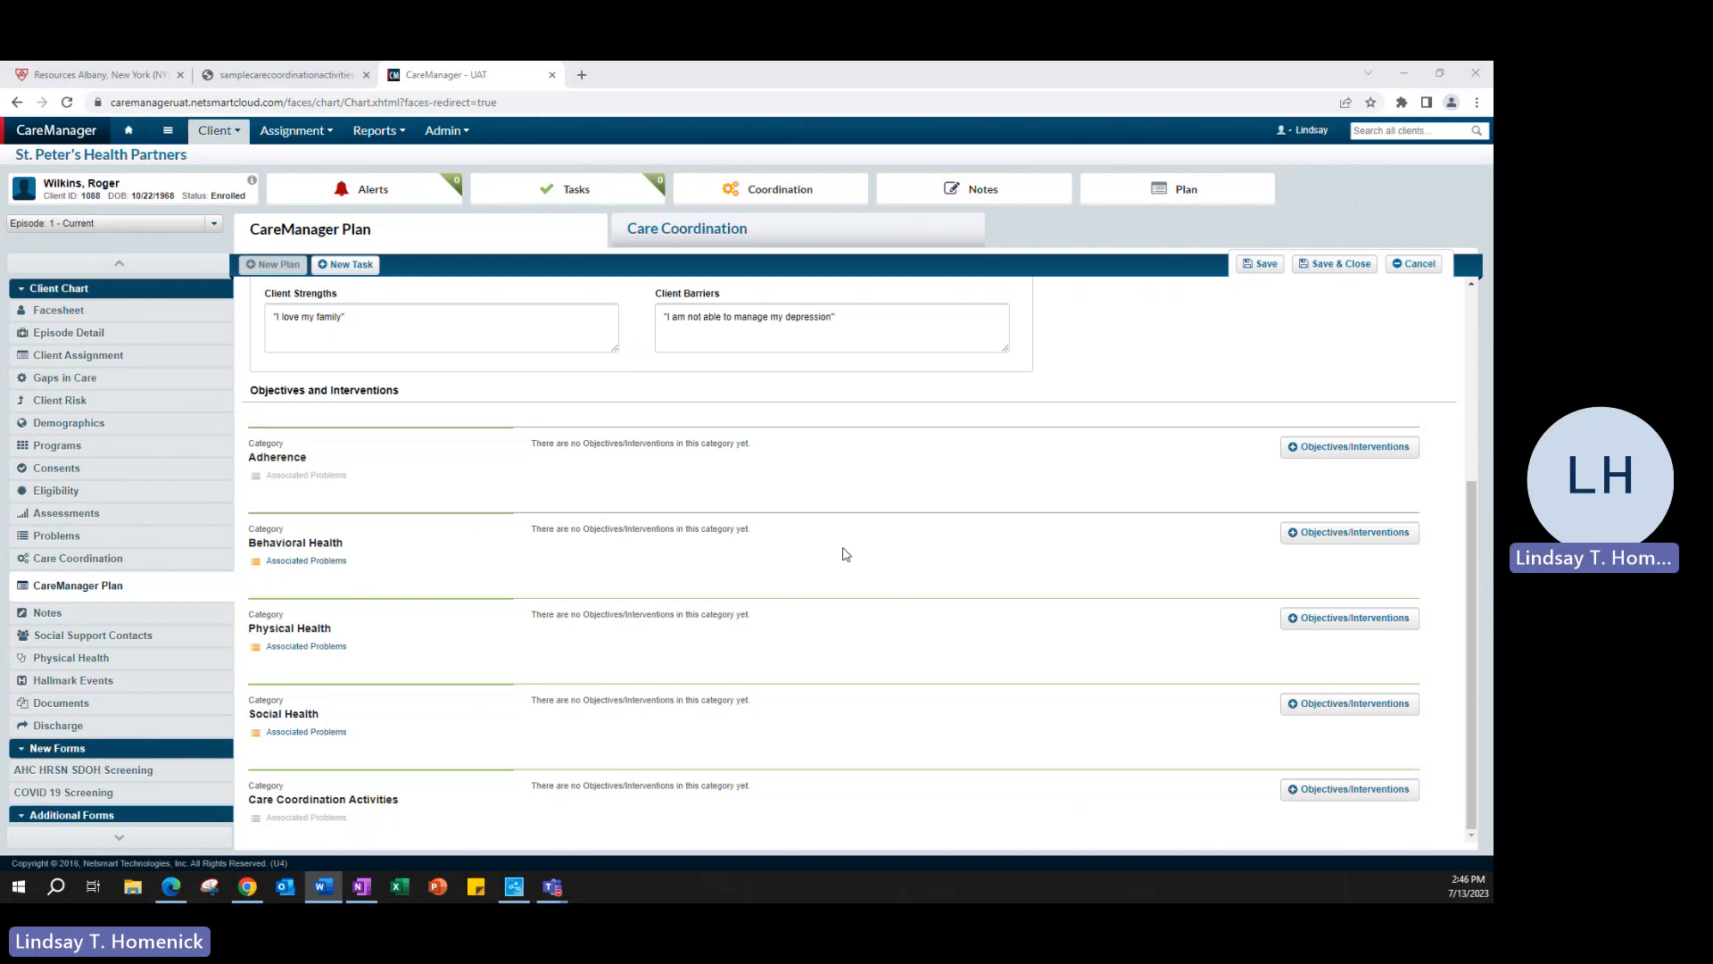
click(1344, 542)
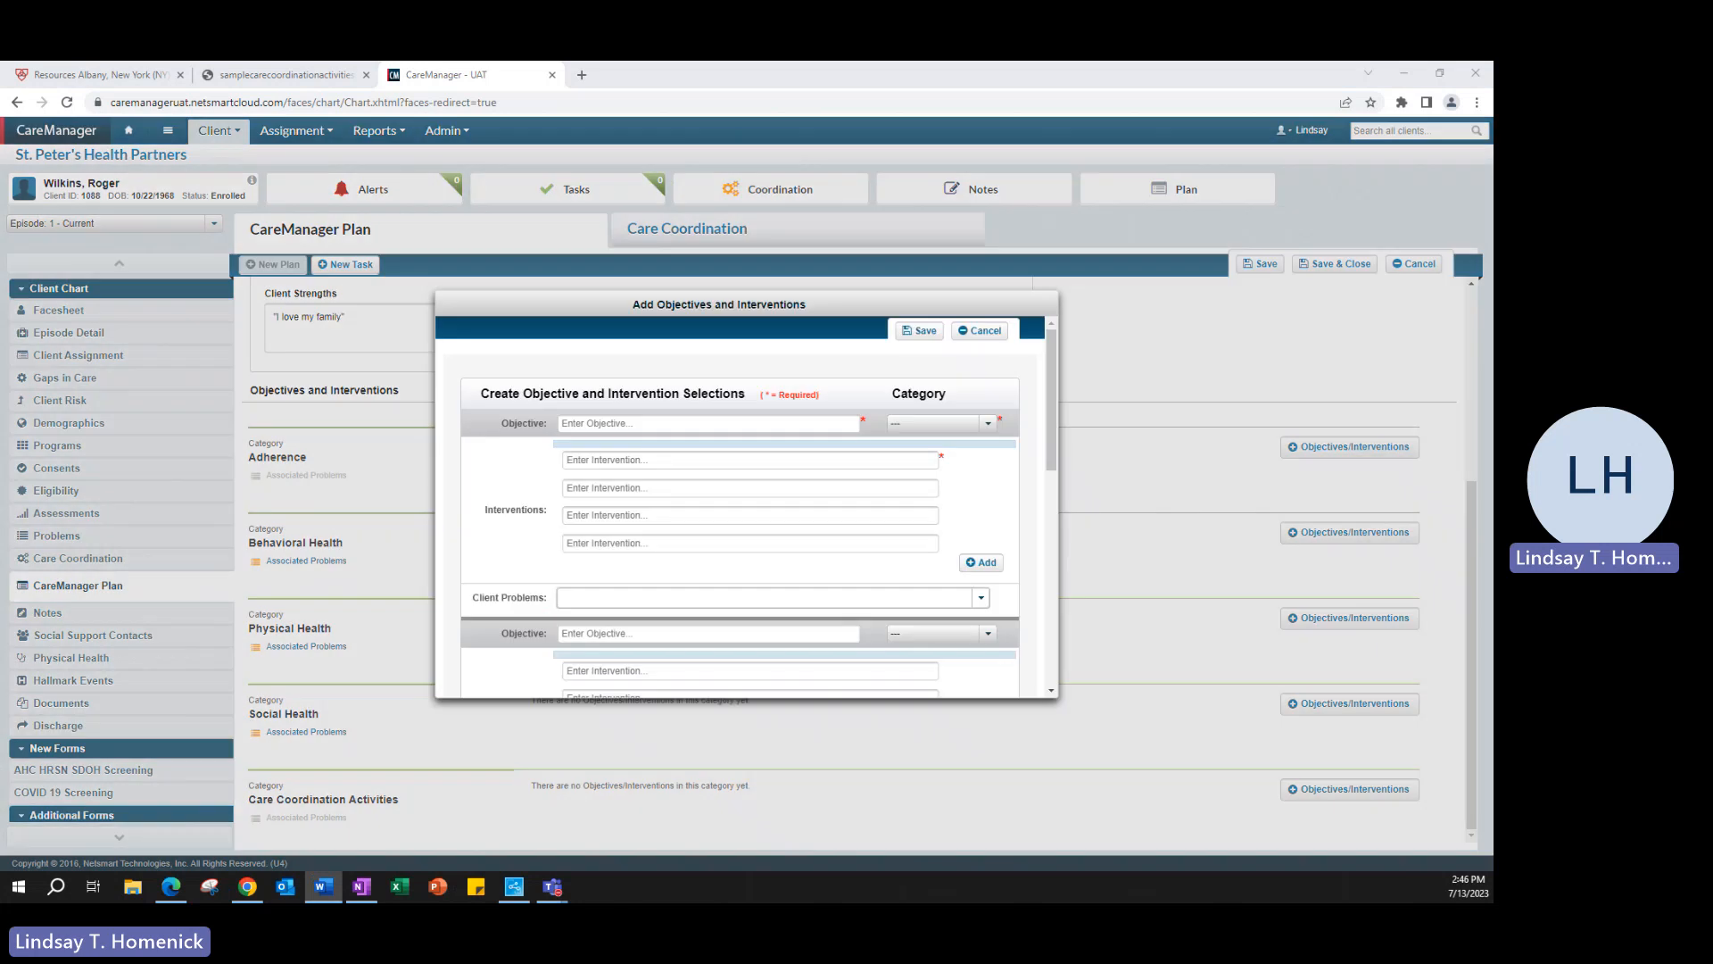
click(625, 427)
text(Engage with a Mental Health Provider in the next three months)
Step: Add interventions for the client and CC to research providers that provide telehealth or are on the bus line, and call a provider for an intake
key(alt+Tab)
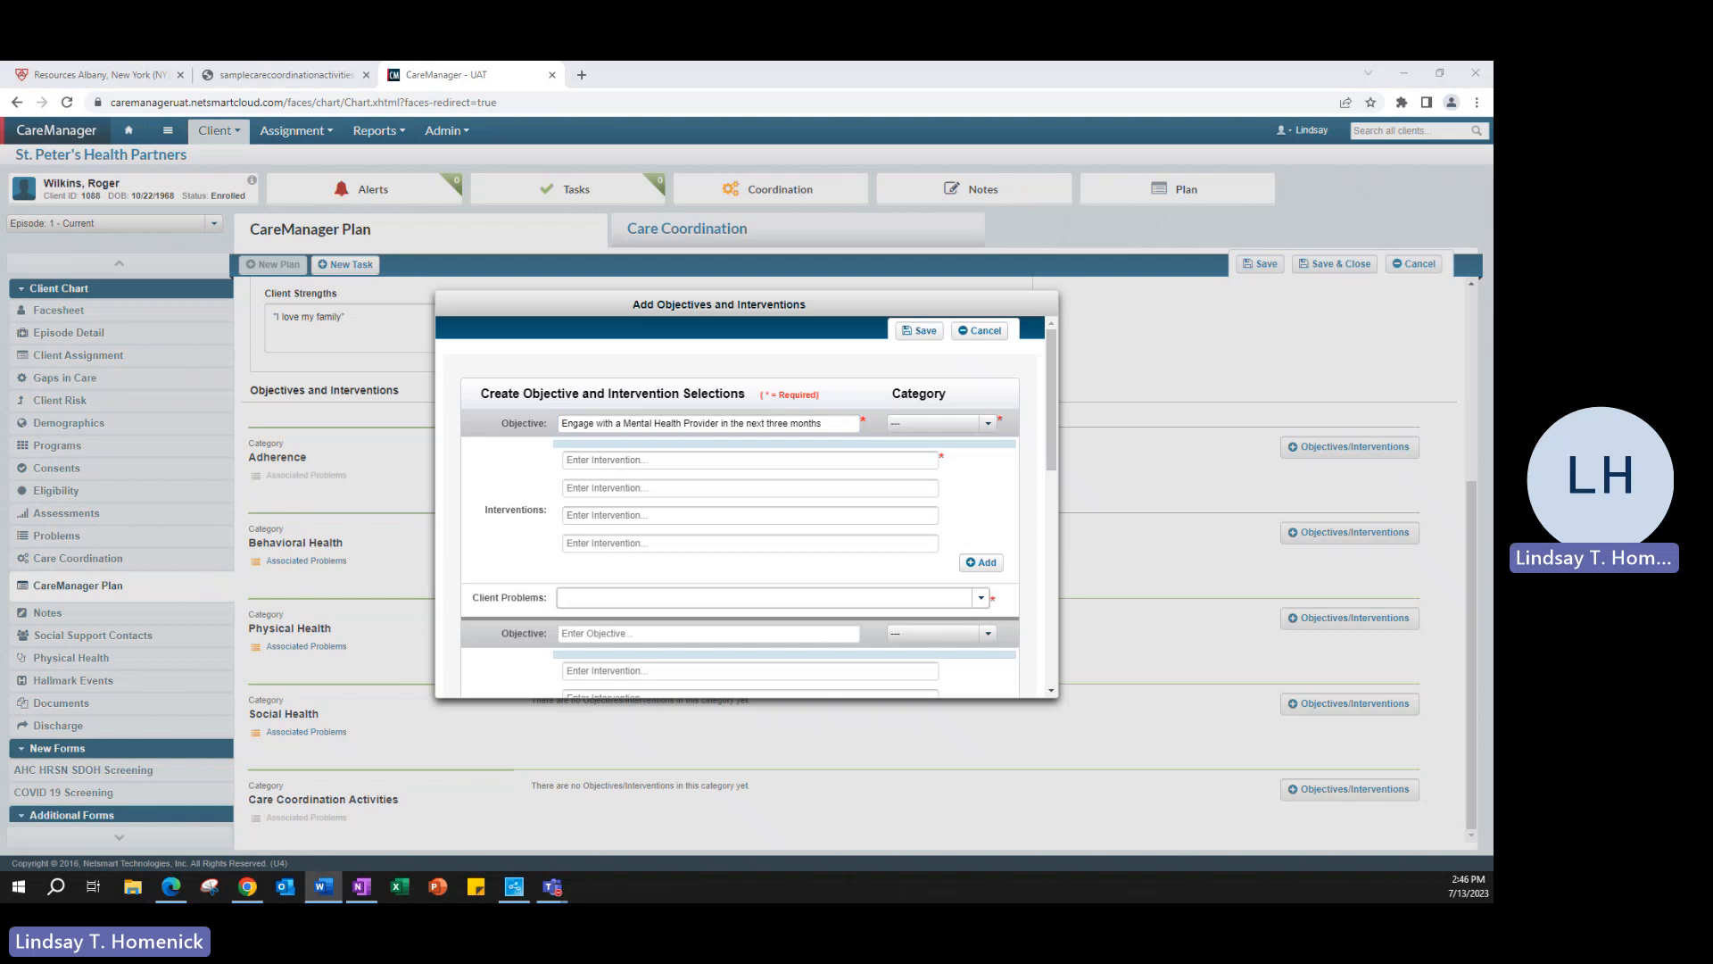
click(846, 467)
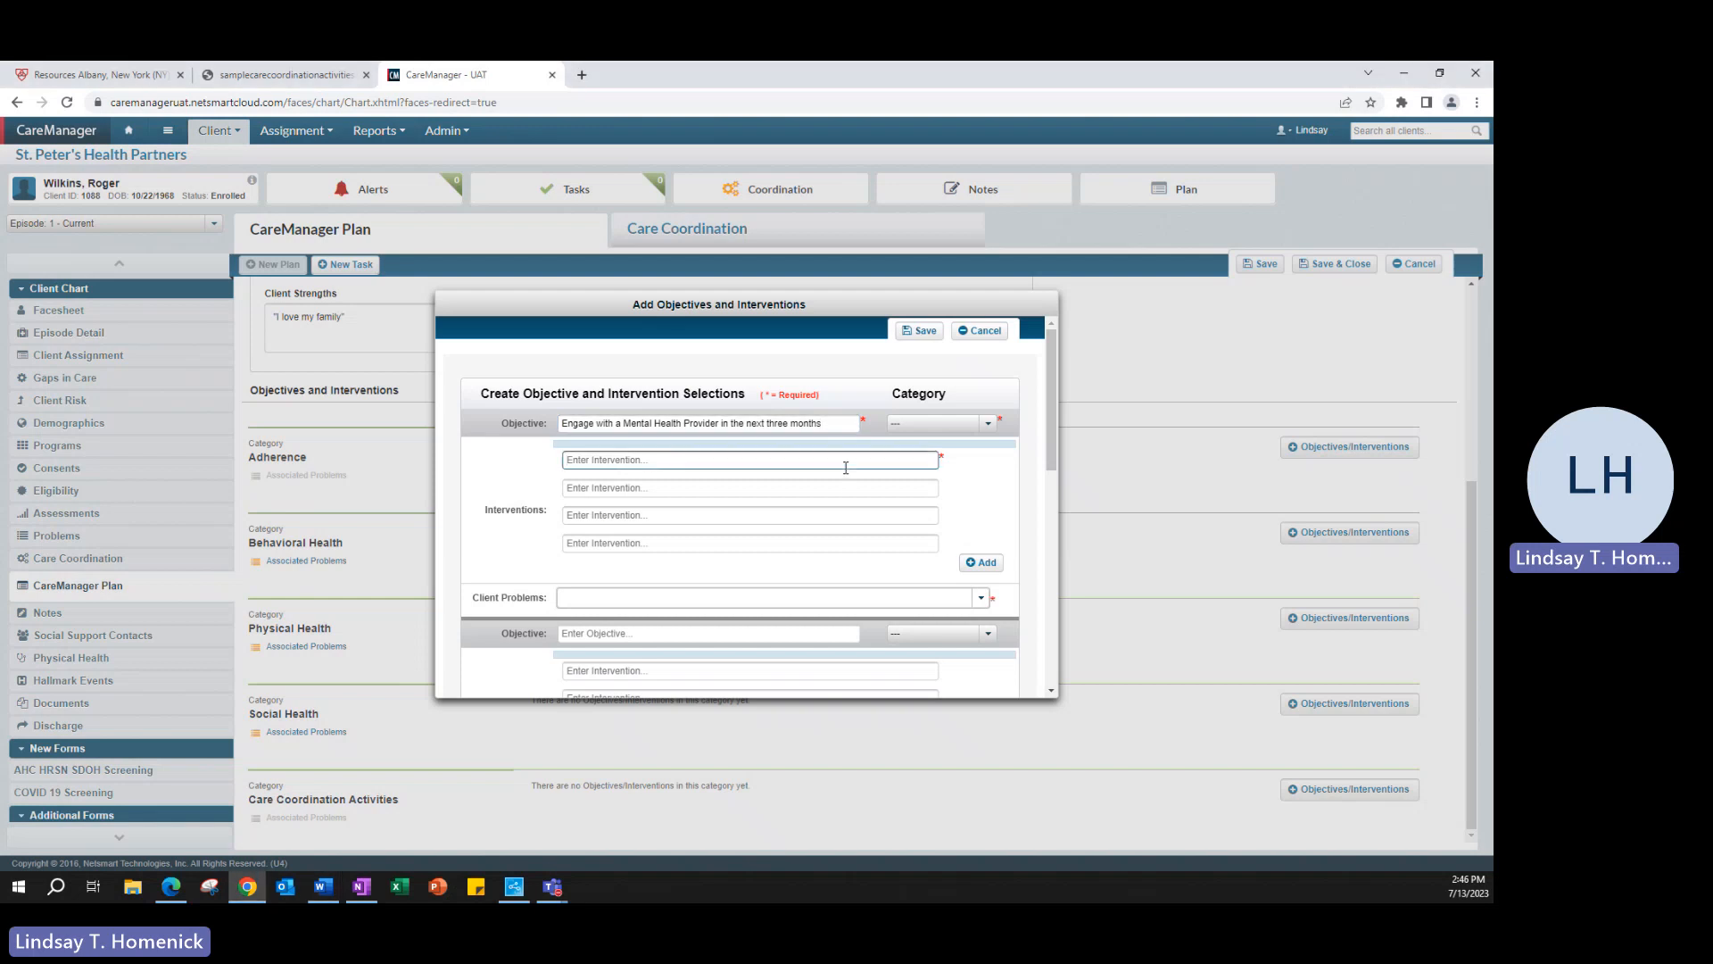
text(Joel and CC will research providers that provide telehealth or are on the bus line)
key(alt+Tab)
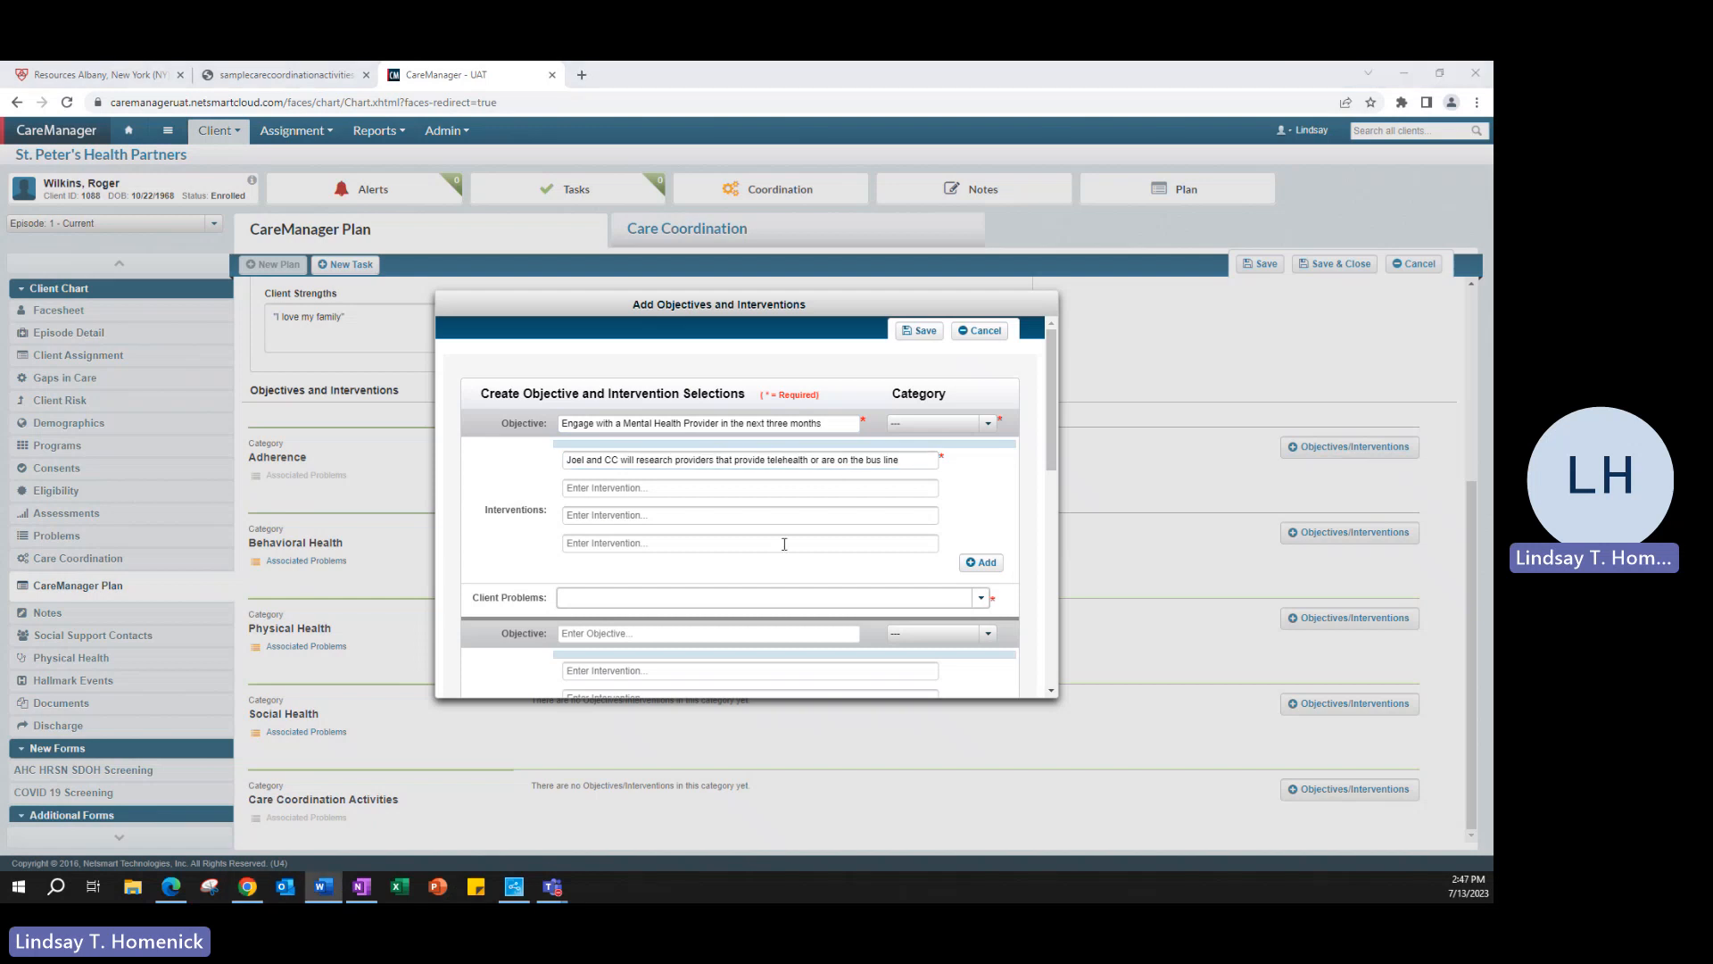
click(755, 486)
text(Joel and CC will call a provider for an intake)
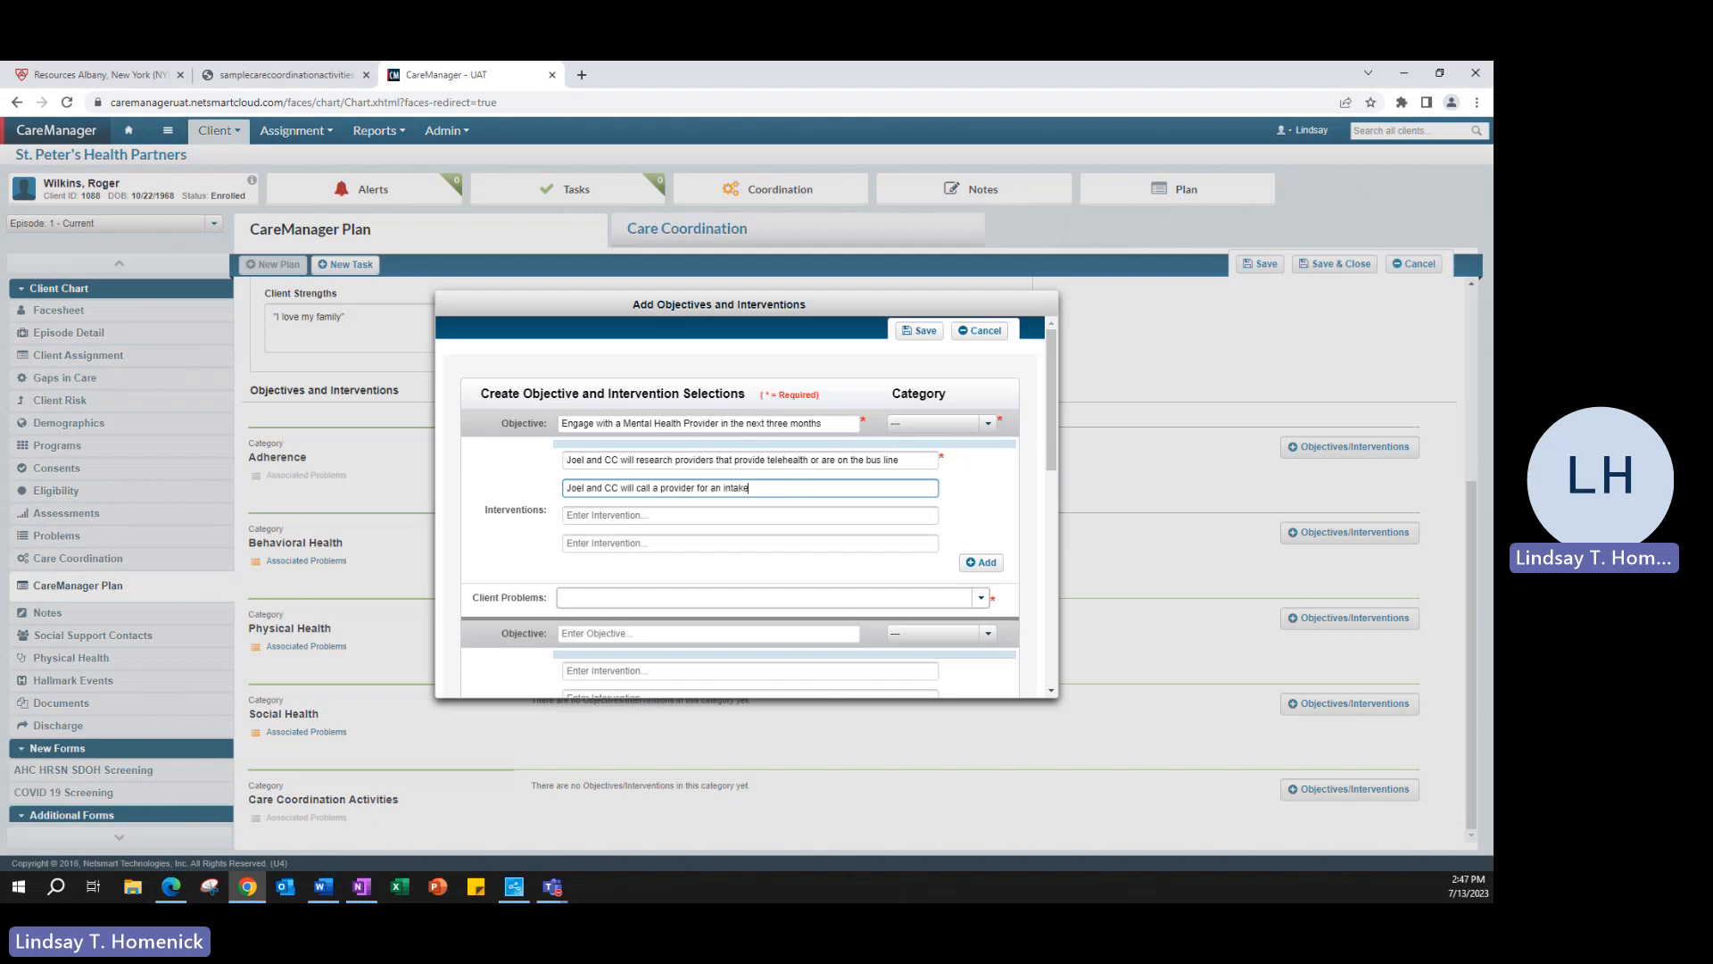
Step: Add interventions for CC to schedule transportation for the intake and subsequent appointments as needed, and for the client to engage with mental health services
key(alt+Tab)
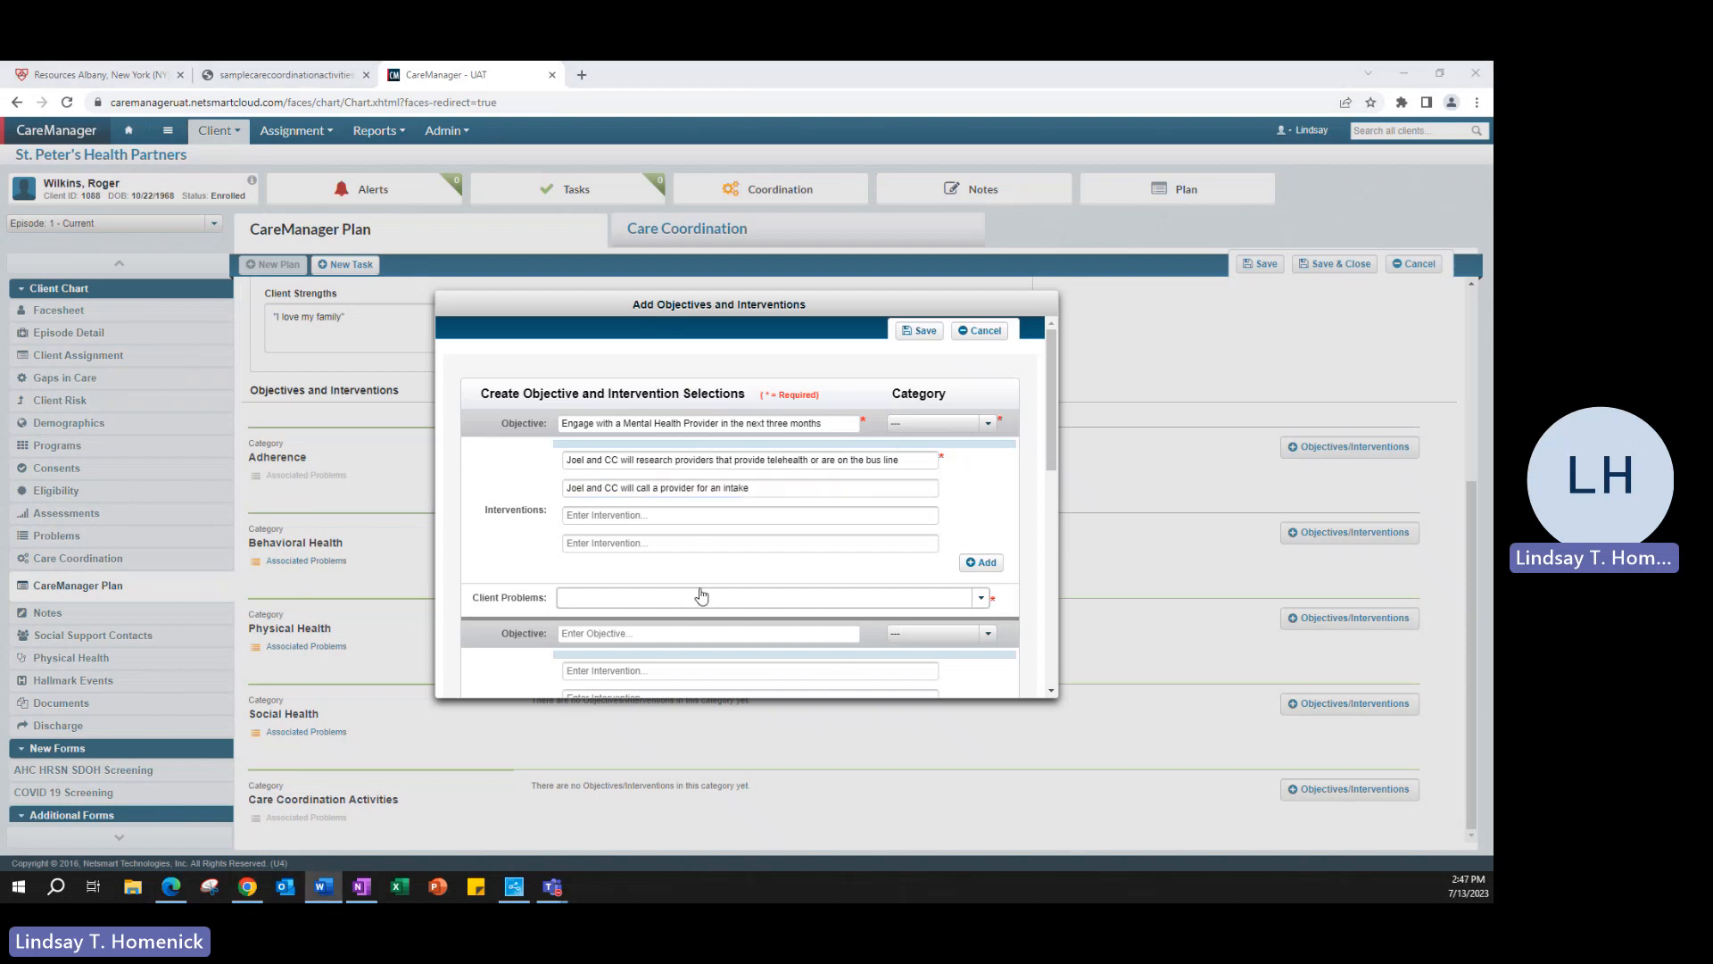
click(711, 515)
text(CC will schedule transportation for the intake and subsequent appointments as needed)
key(alt+Tab)
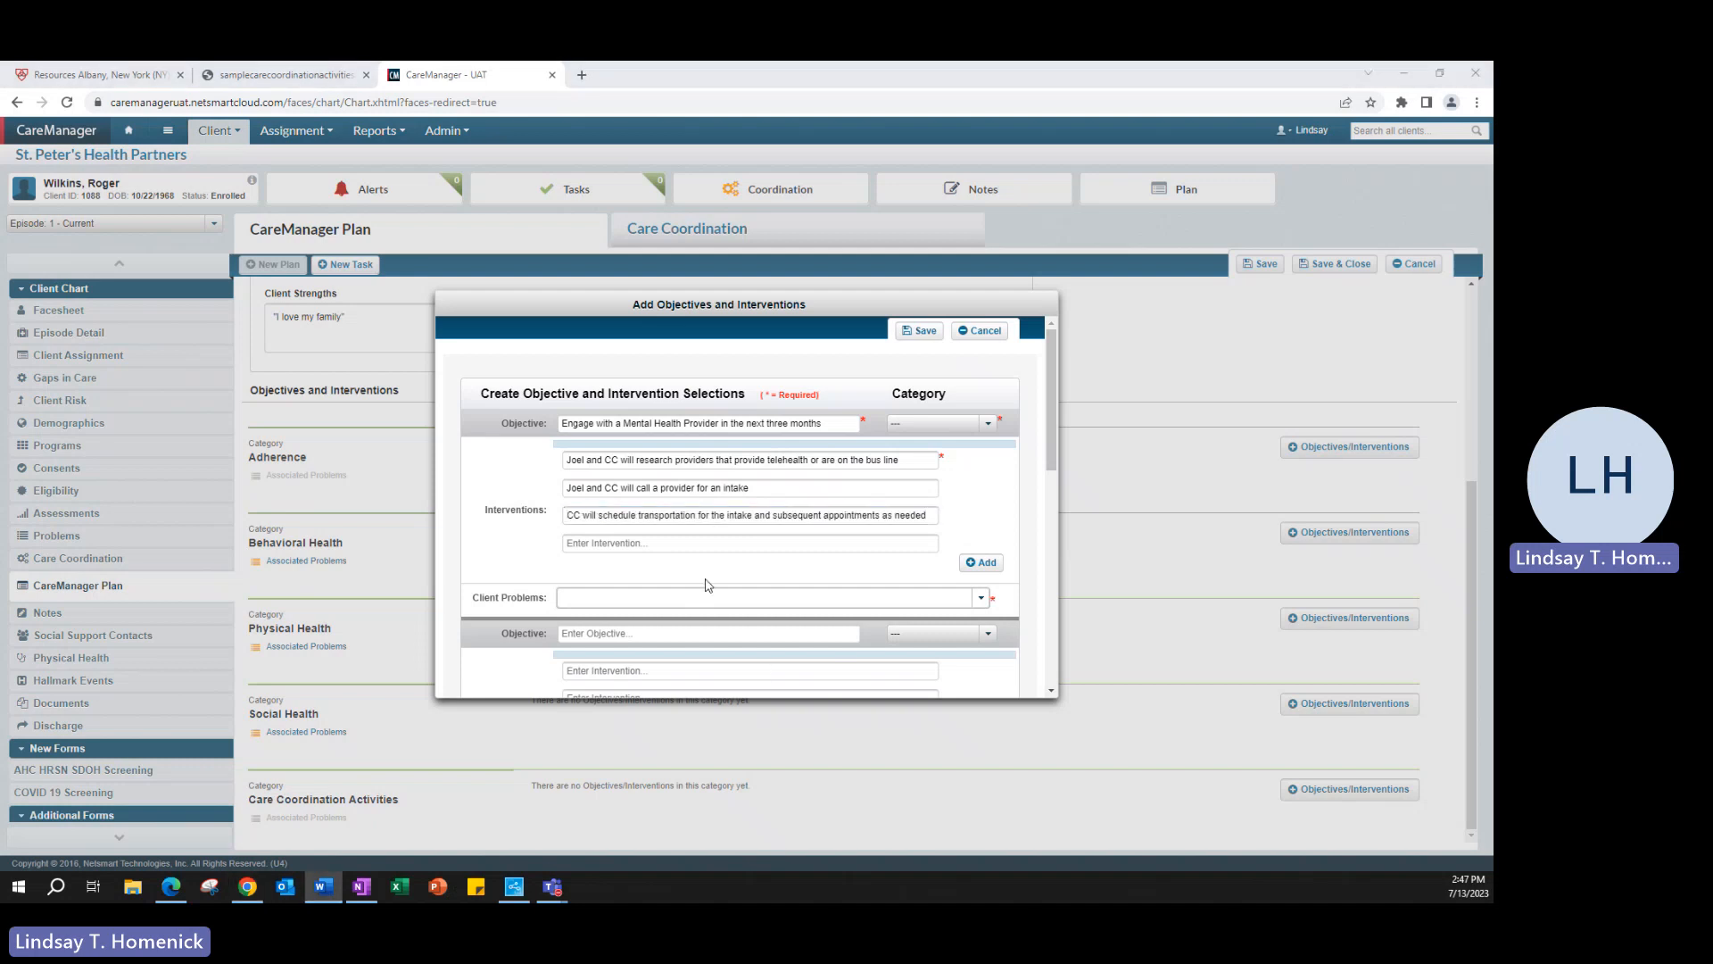
click(701, 545)
text(Joel will engage with mental health services)
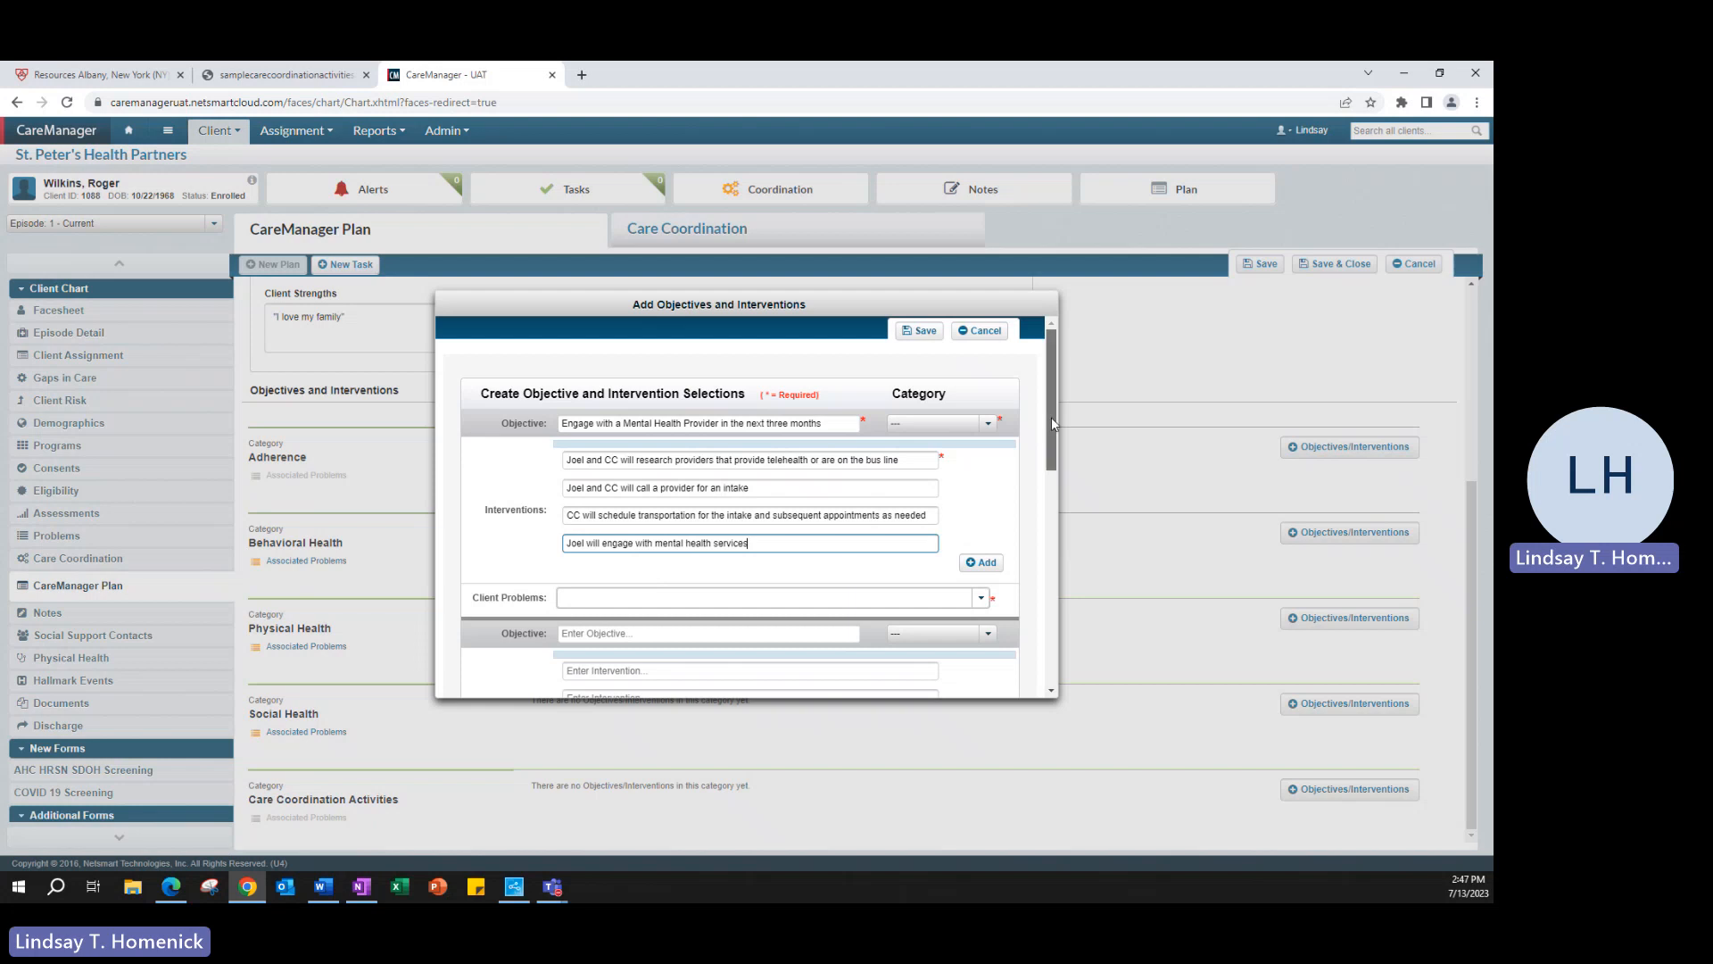
Step: Assign the objective to the Behavioral Health category with the client problem Depressive disorder (disorder), and save it to the plan
mouse_move(1051, 416)
mouse_down()
mouse_move(1055, 557)
mouse_move(1068, 409)
mouse_up()
click(986, 427)
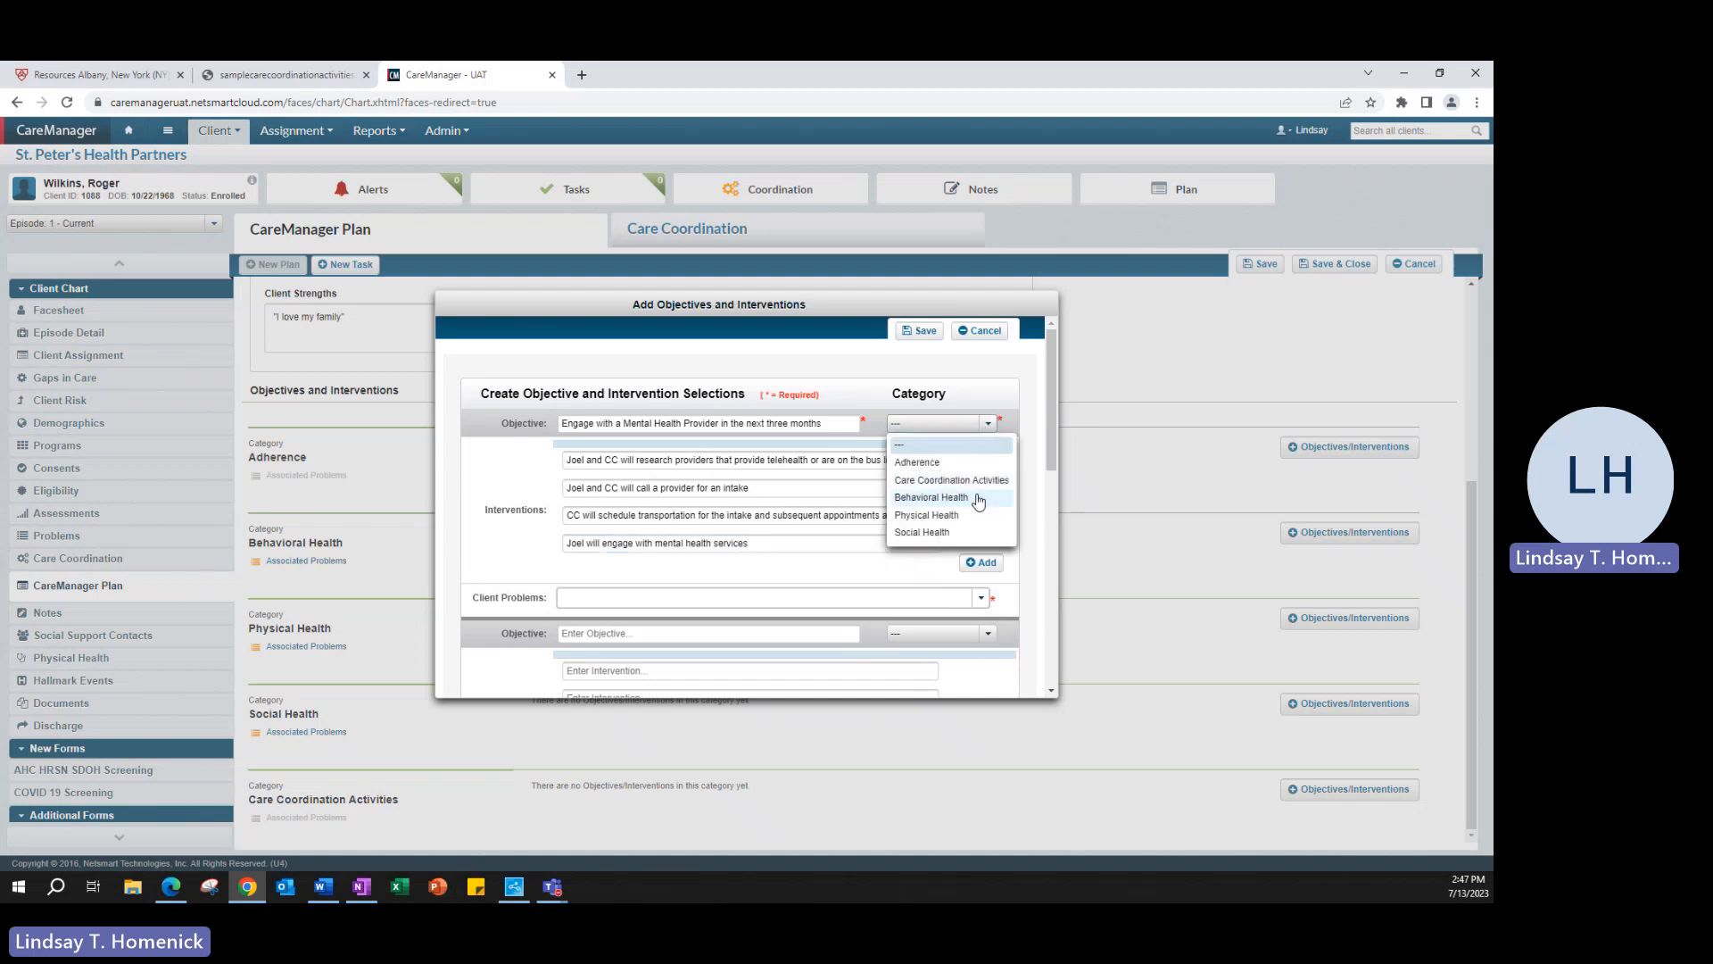
click(979, 500)
click(595, 604)
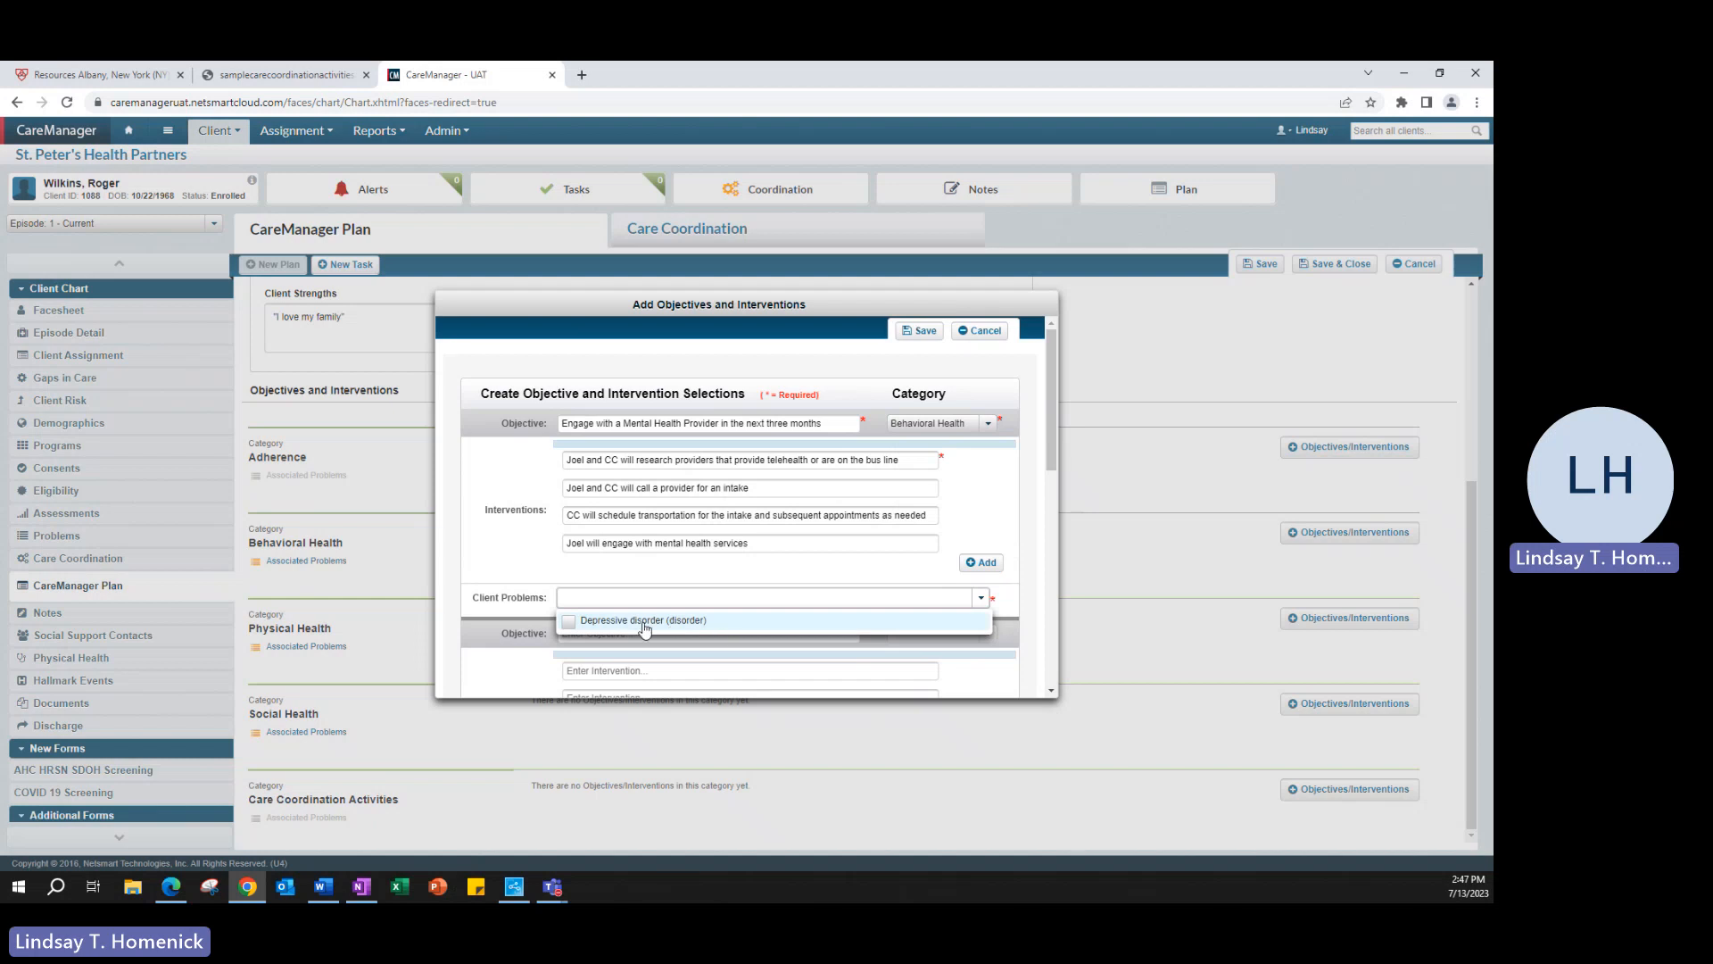
click(720, 628)
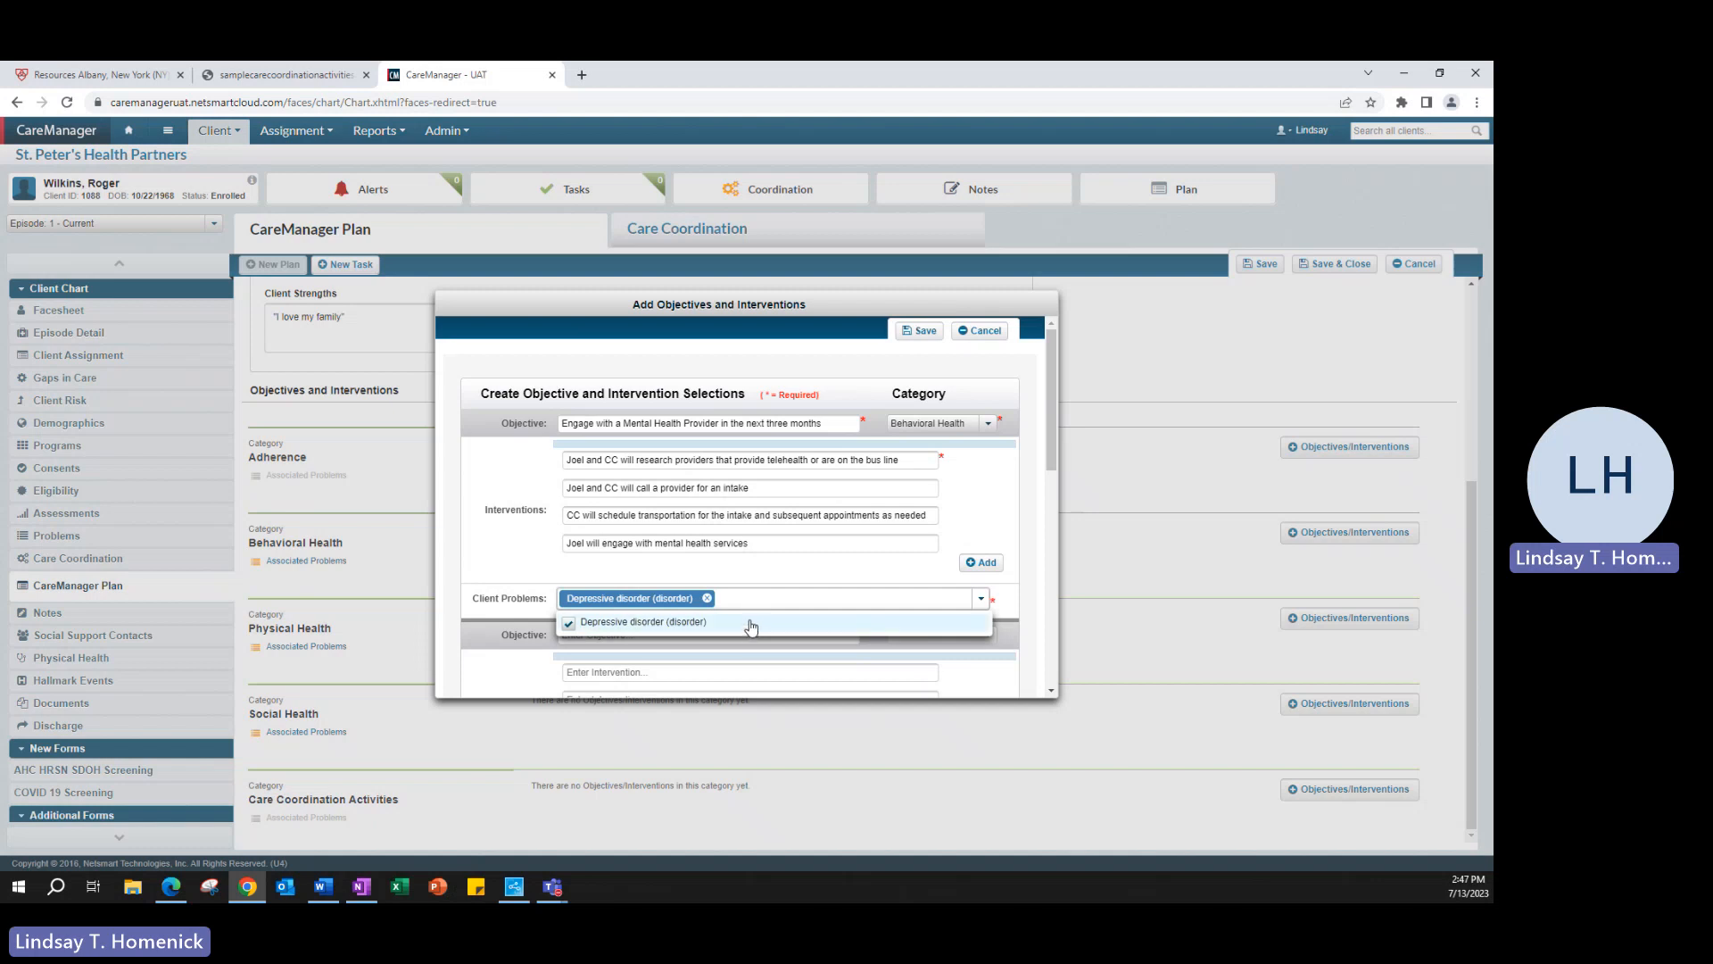
click(785, 575)
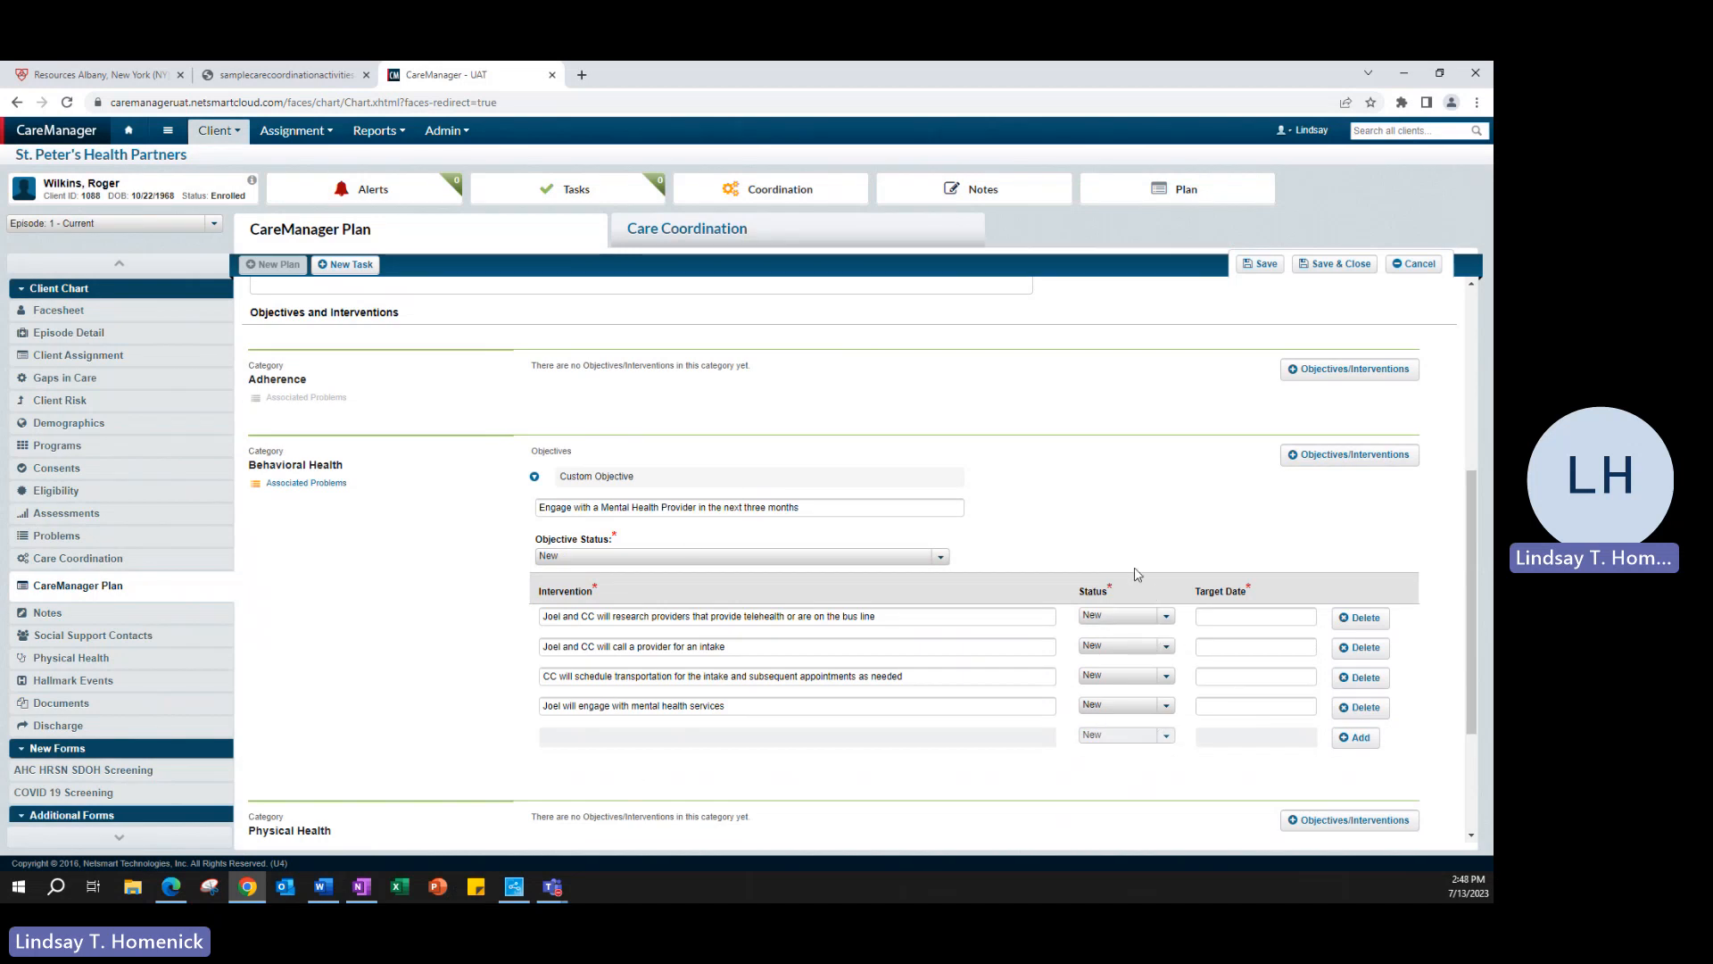
click(1214, 618)
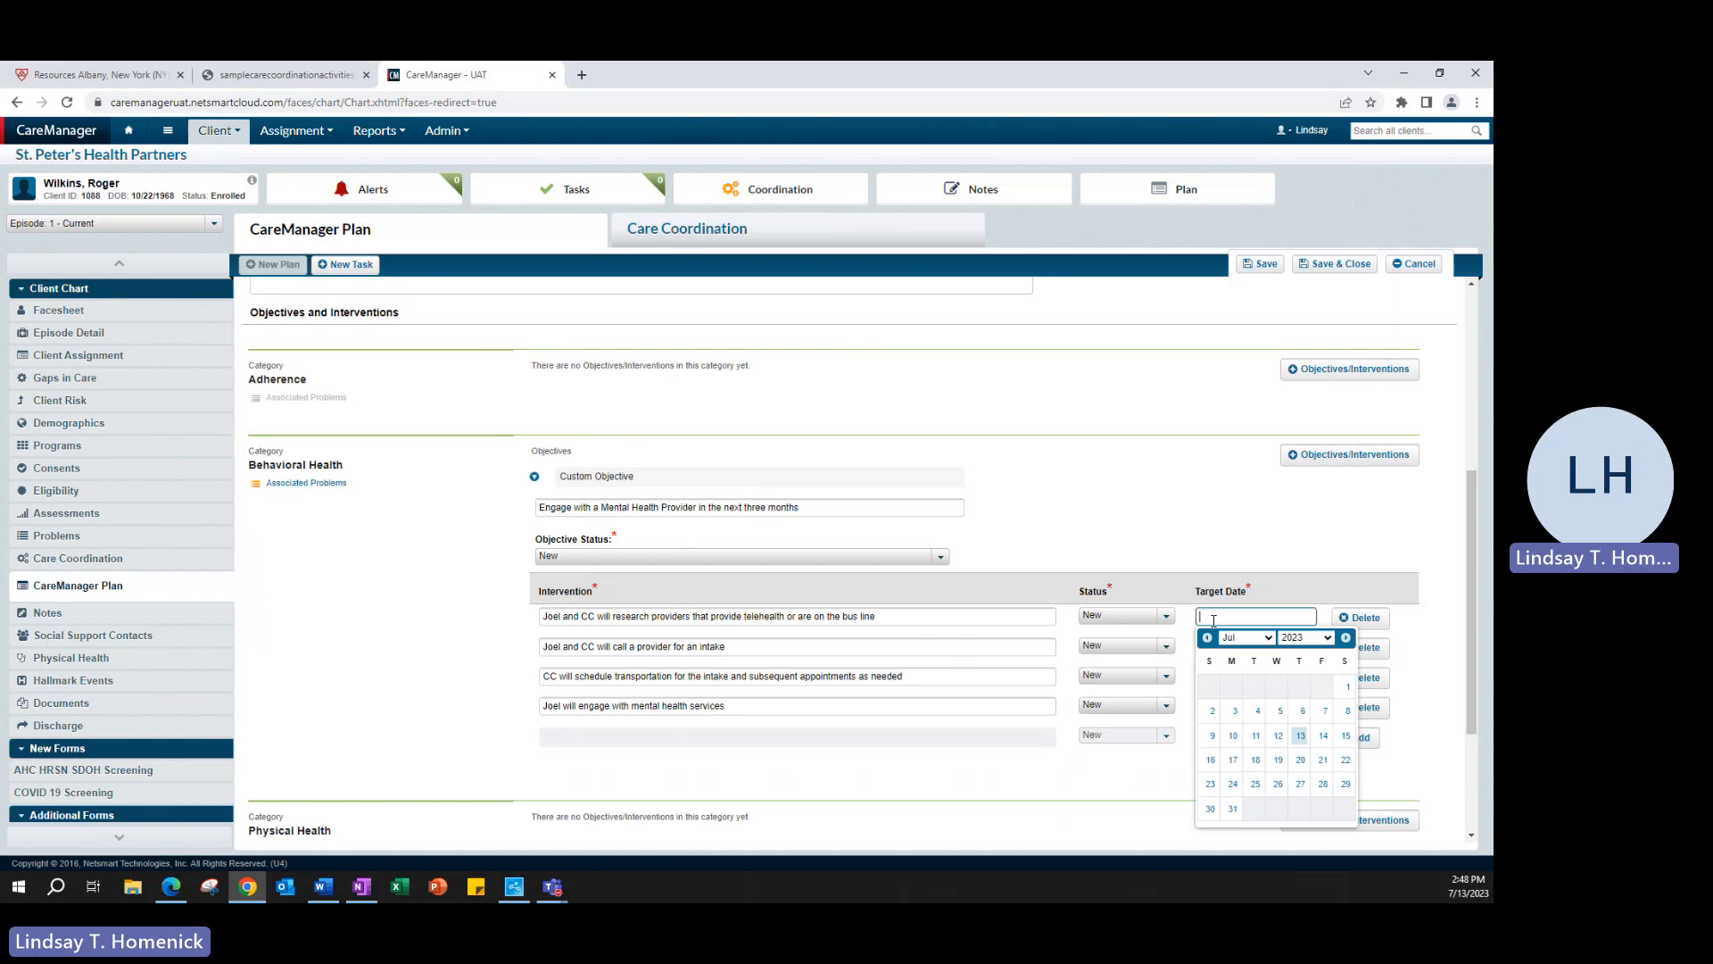
click(1231, 517)
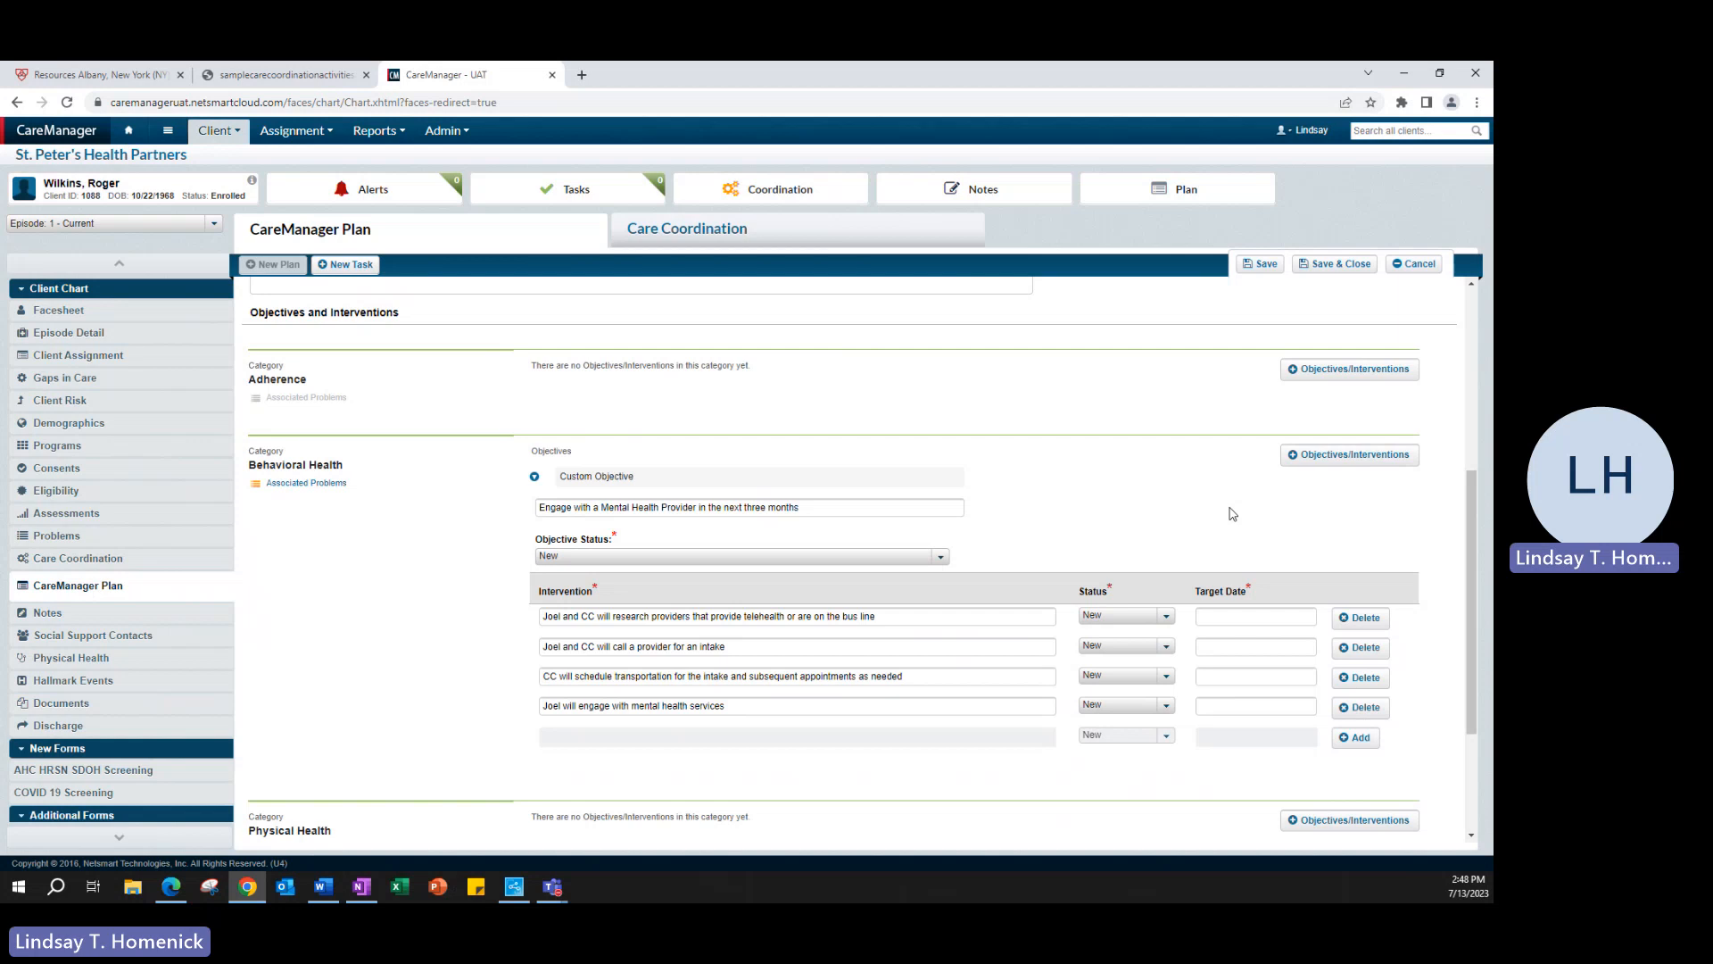
click(907, 622)
Step: Set the target date of the provider research intervention to 08/10/2023
click(1280, 615)
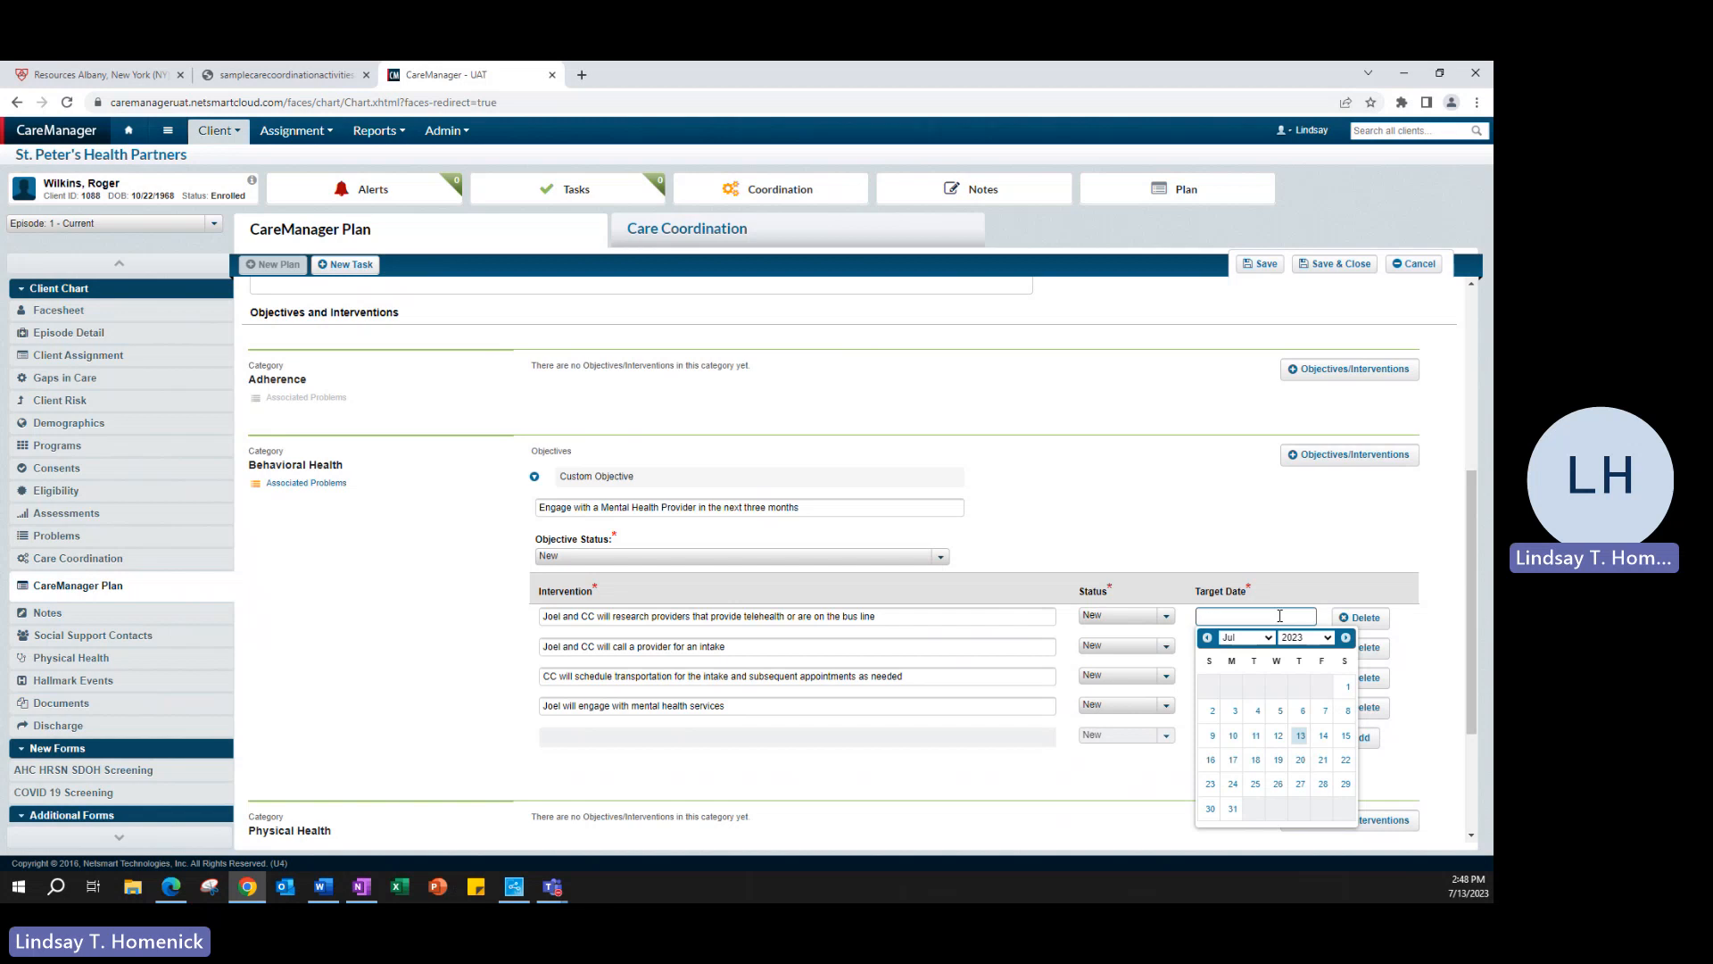
click(1267, 638)
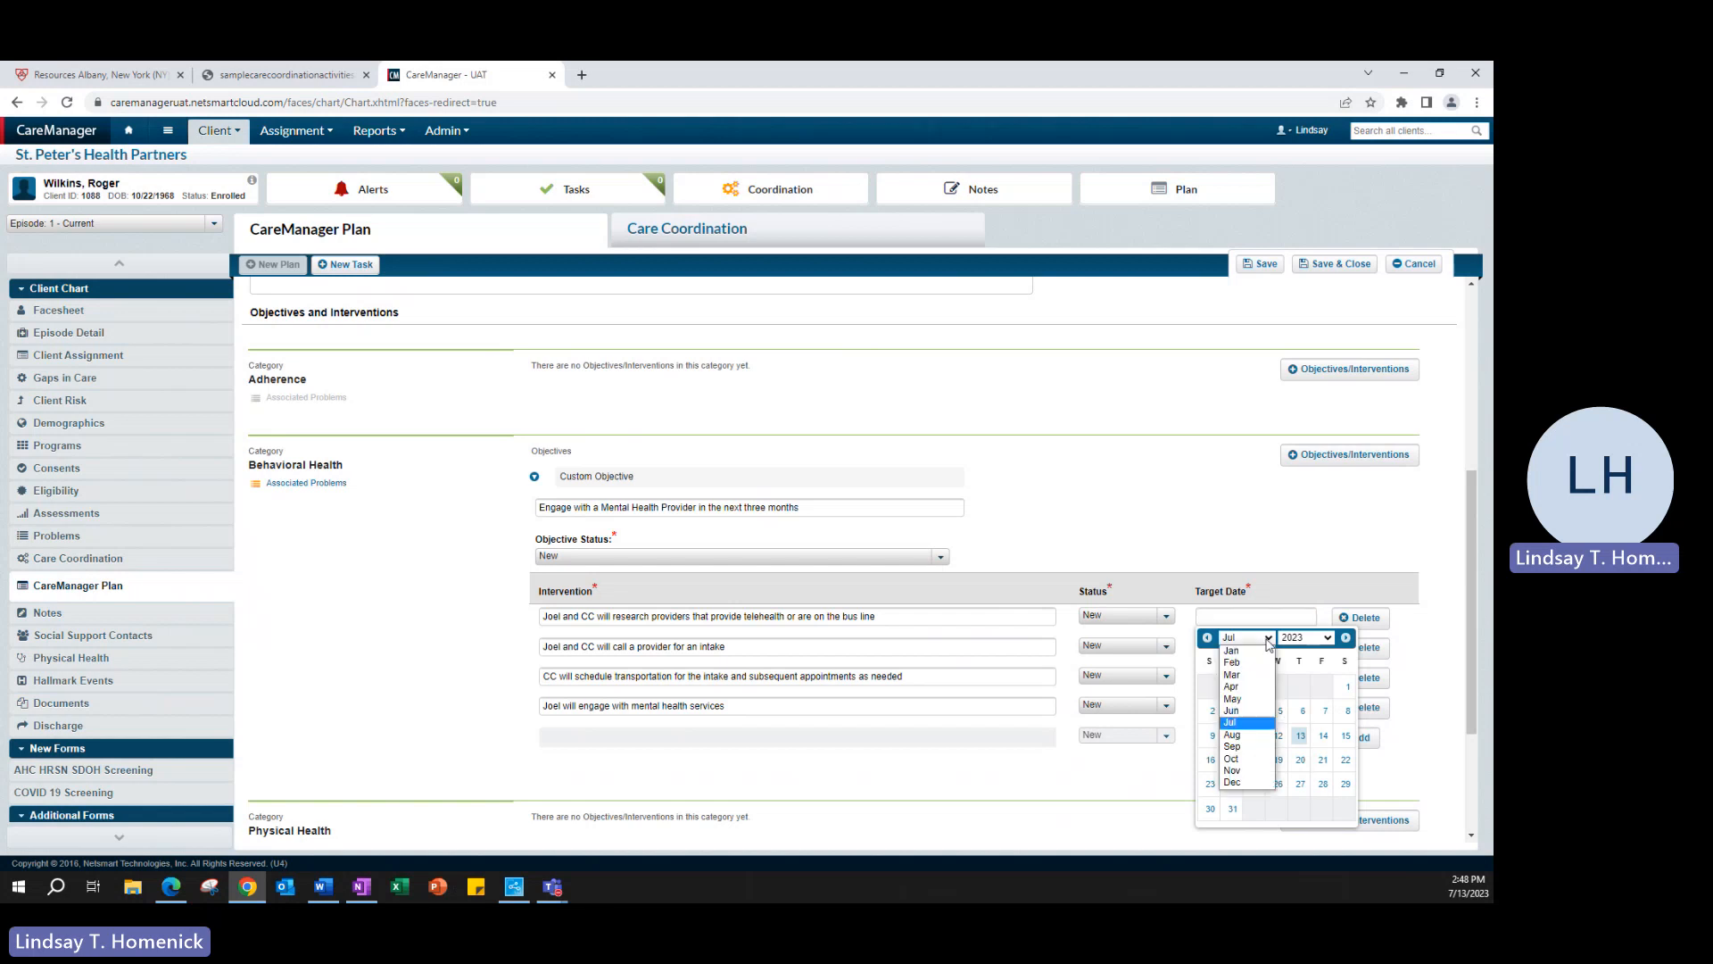
click(1345, 637)
click(1346, 637)
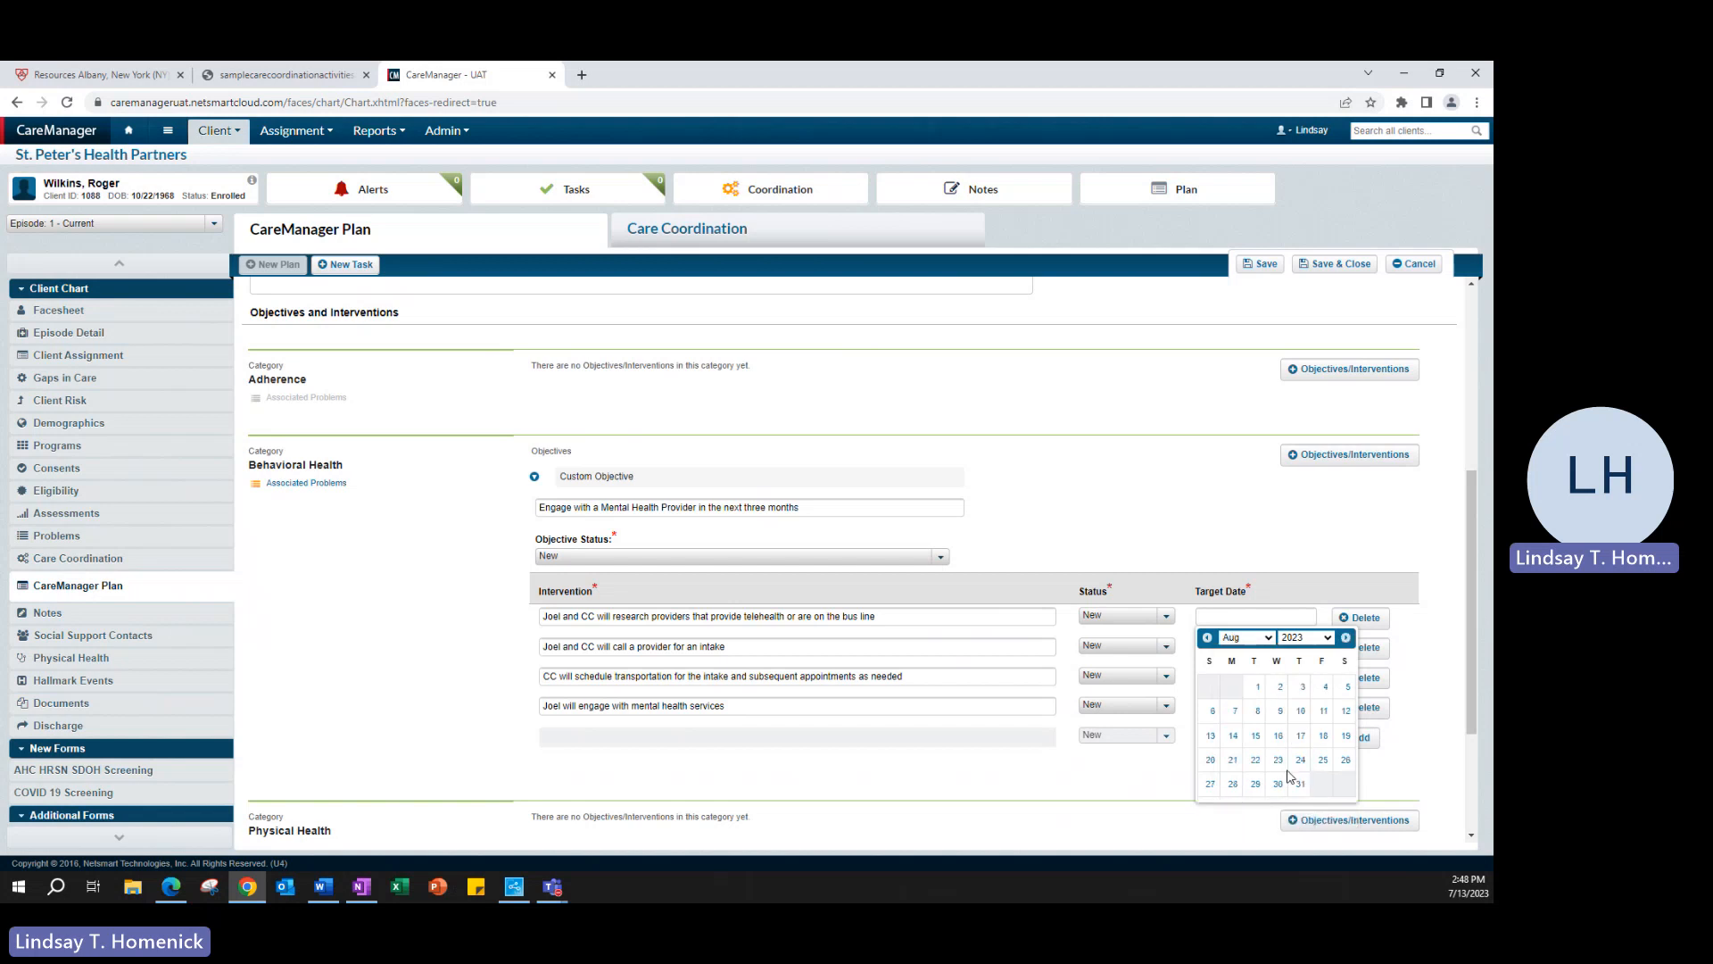
click(1301, 711)
Step: Set the target date of the intervention about calling a provider for an intake to 08/31/2023
click(1225, 647)
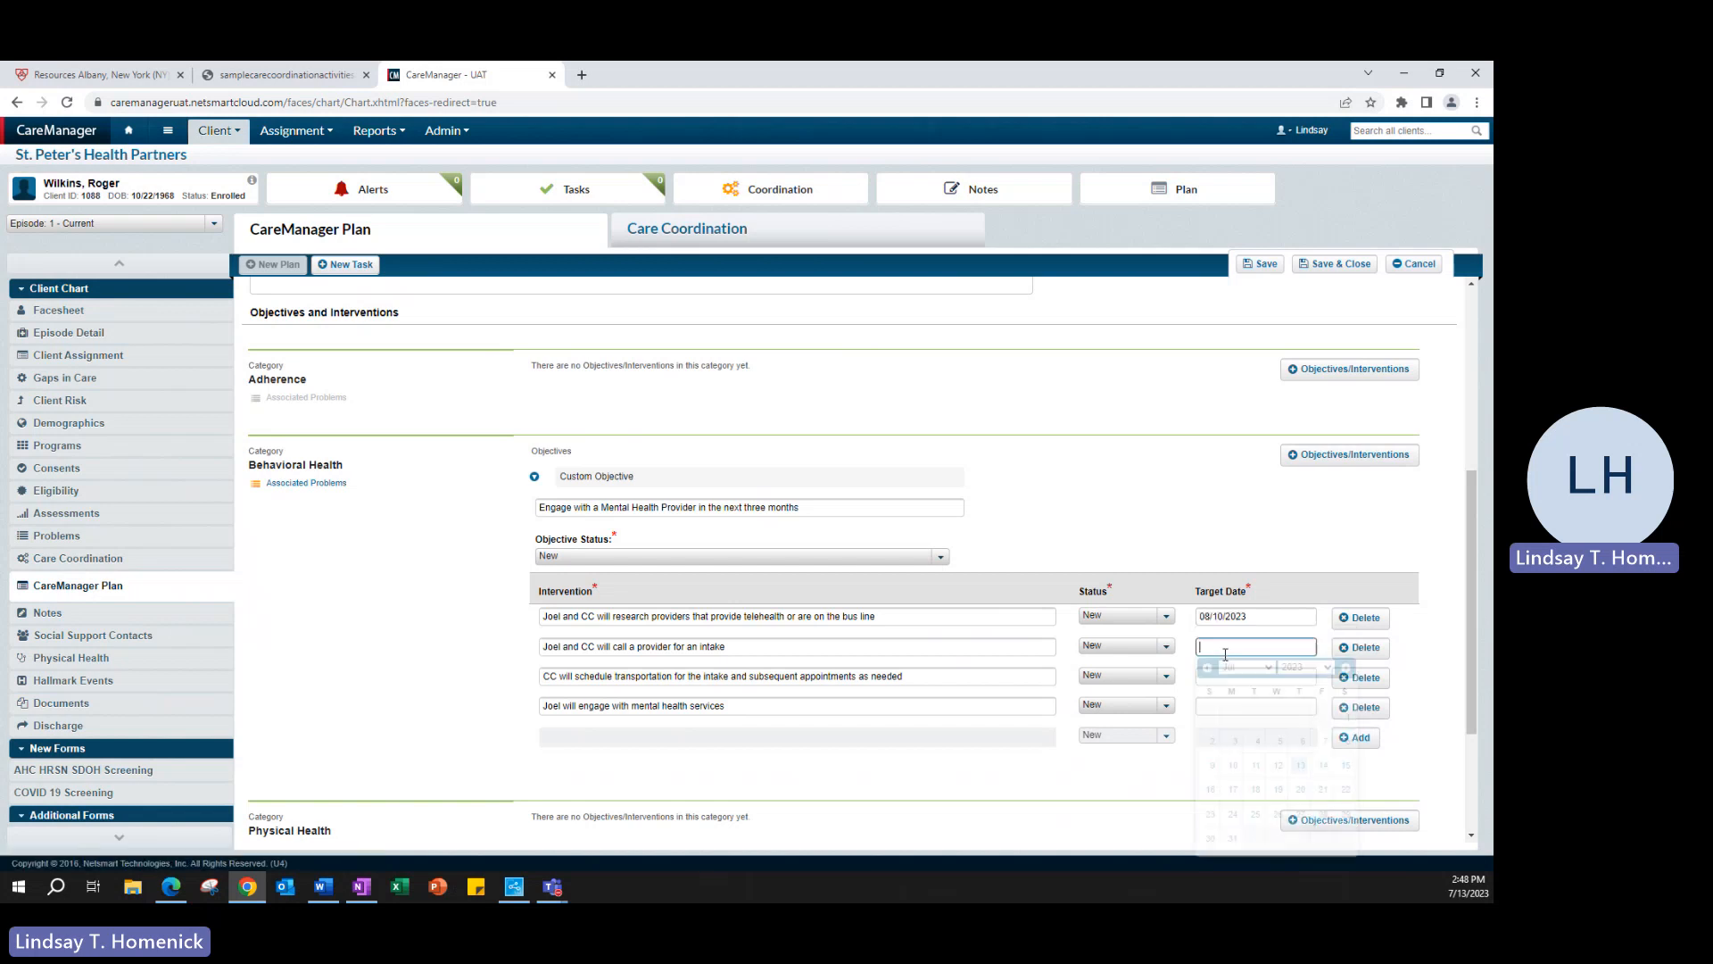
click(1232, 837)
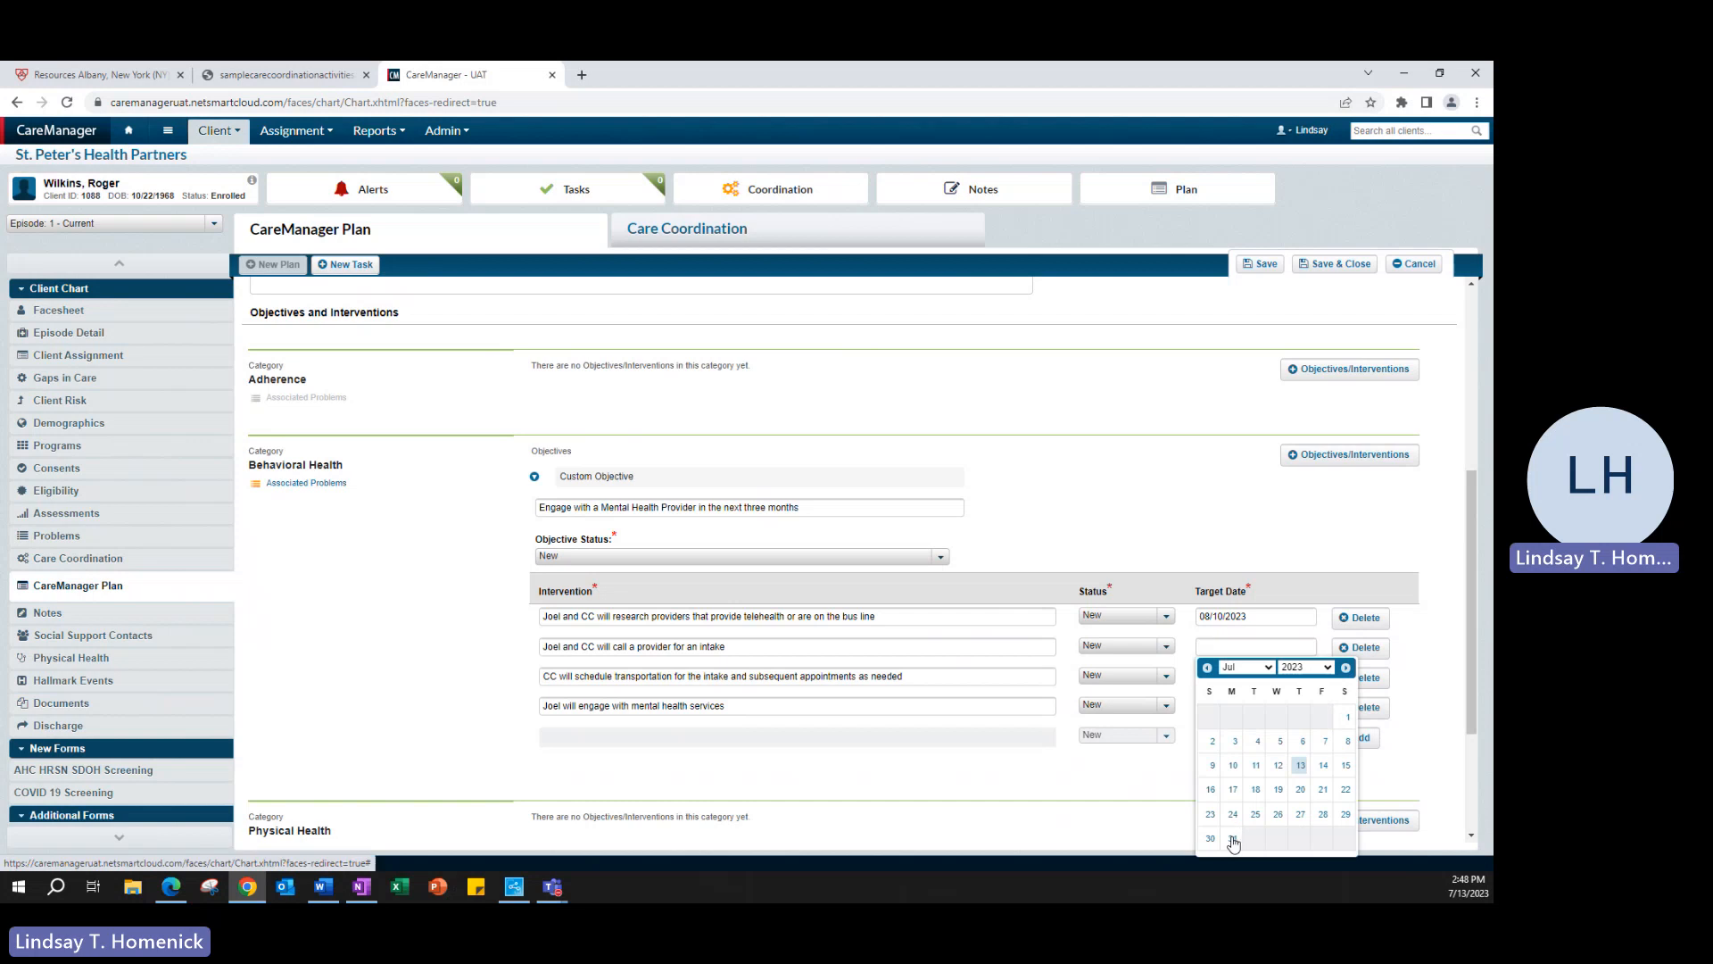
click(1272, 654)
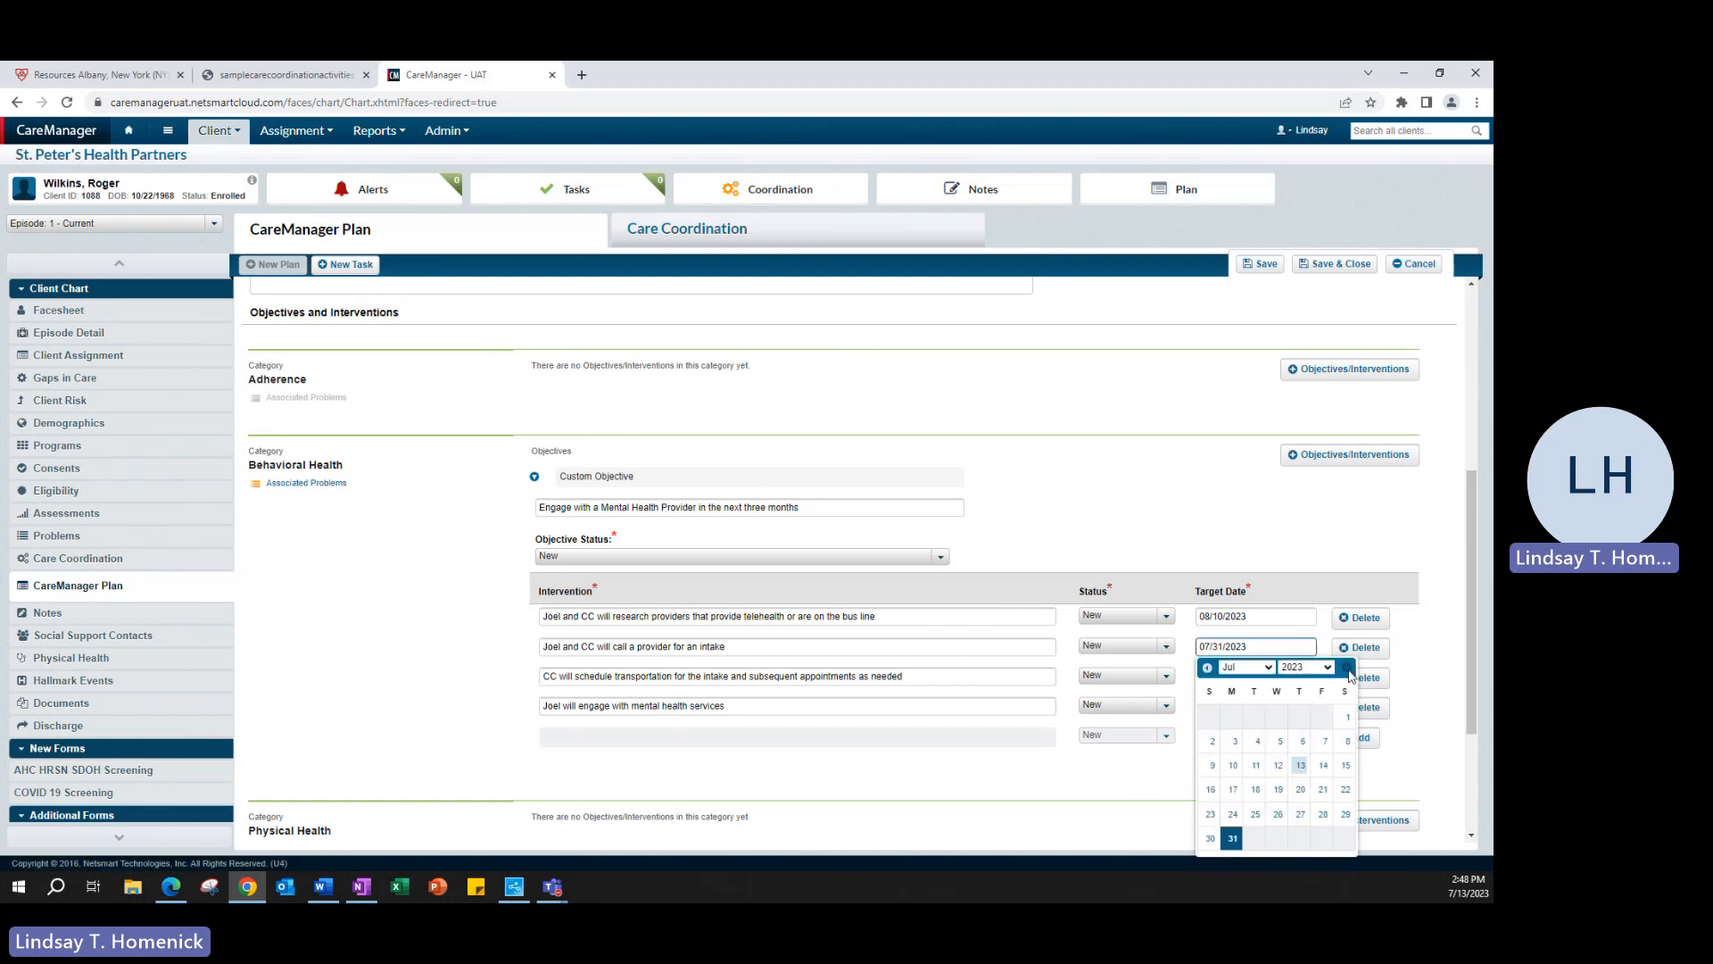
click(1345, 668)
click(1298, 816)
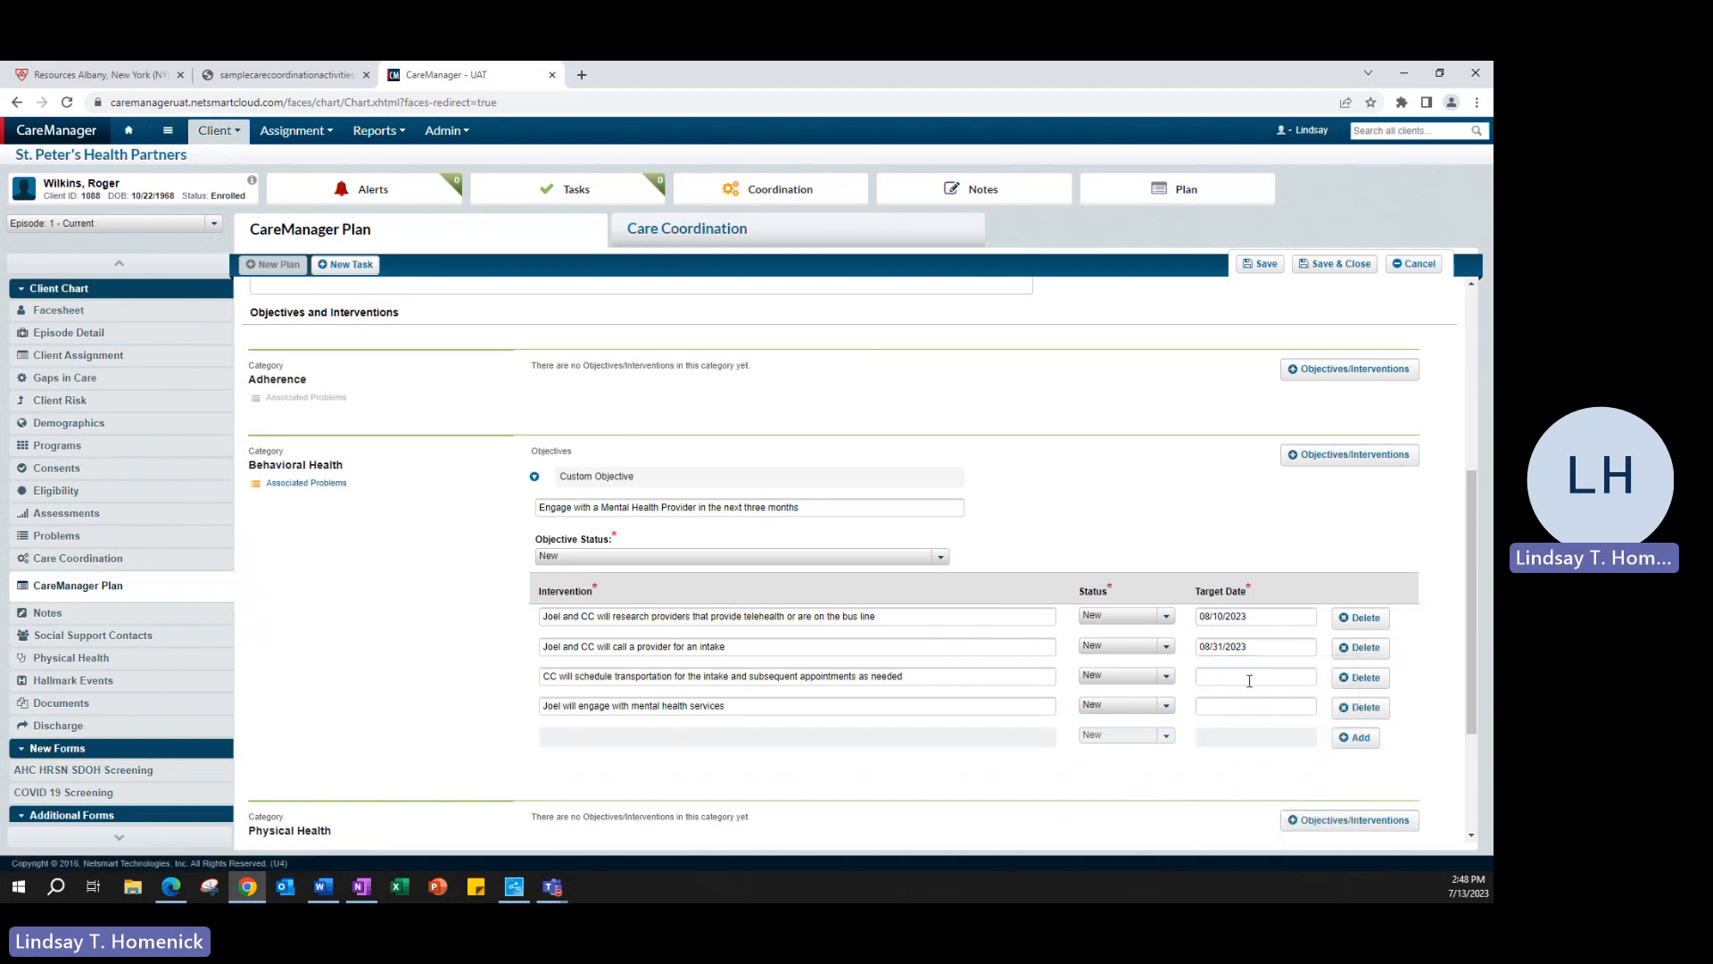
click(1249, 678)
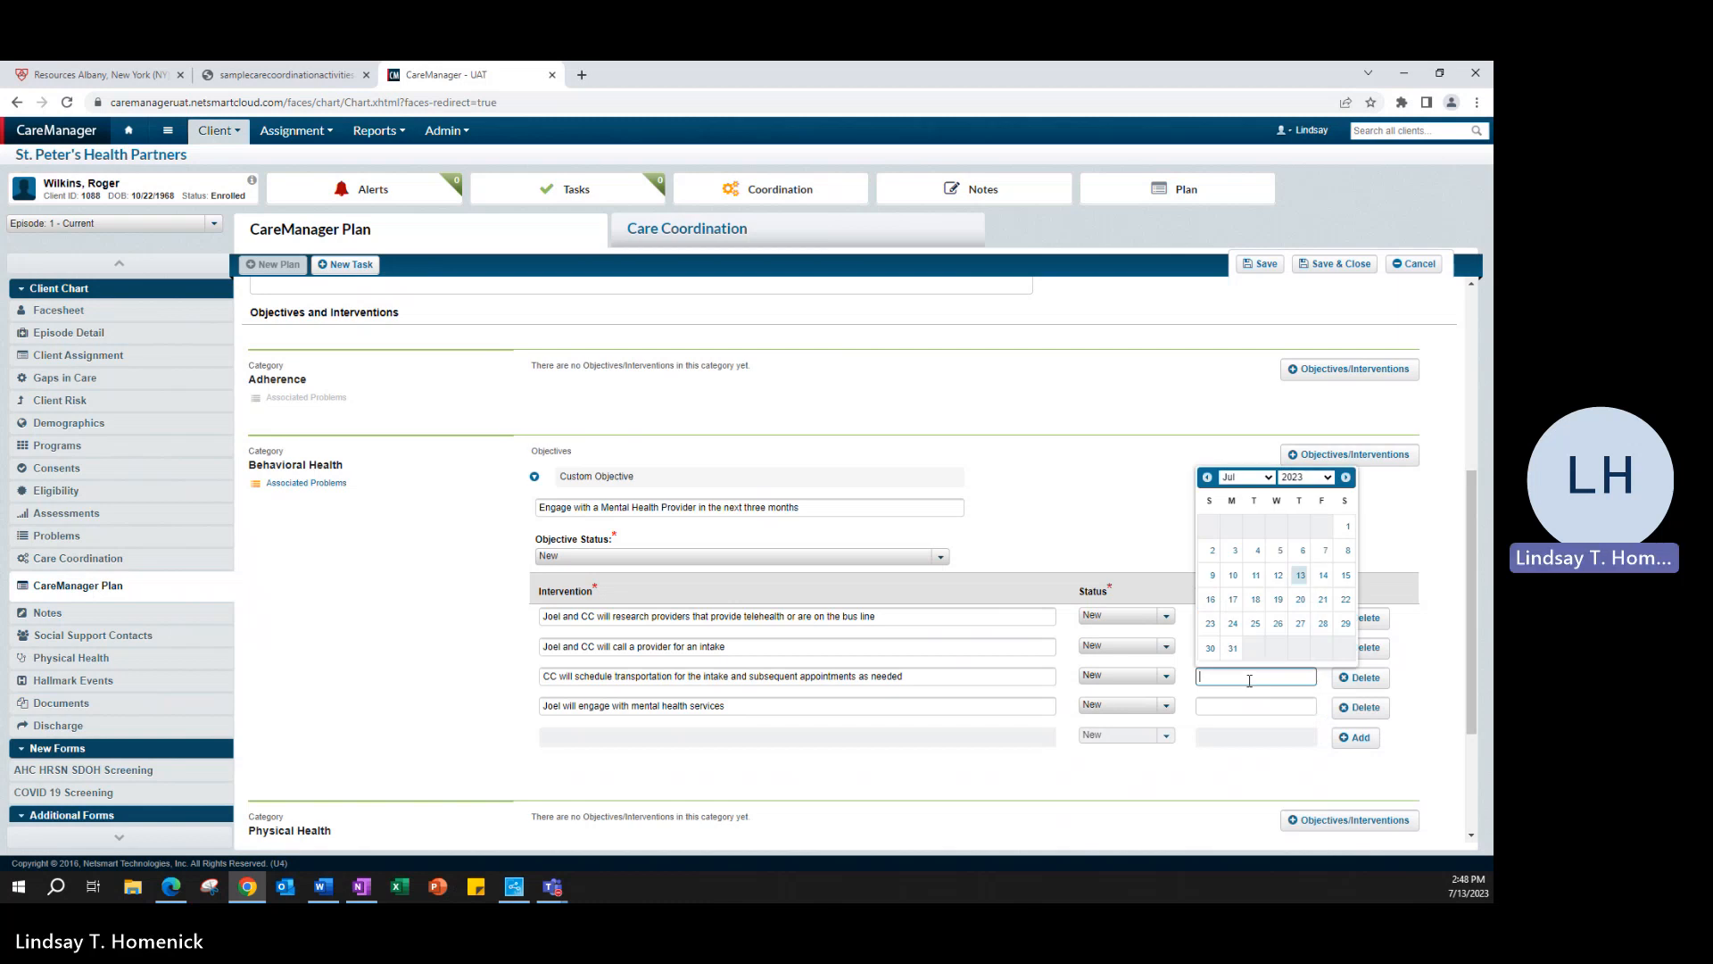
click(769, 706)
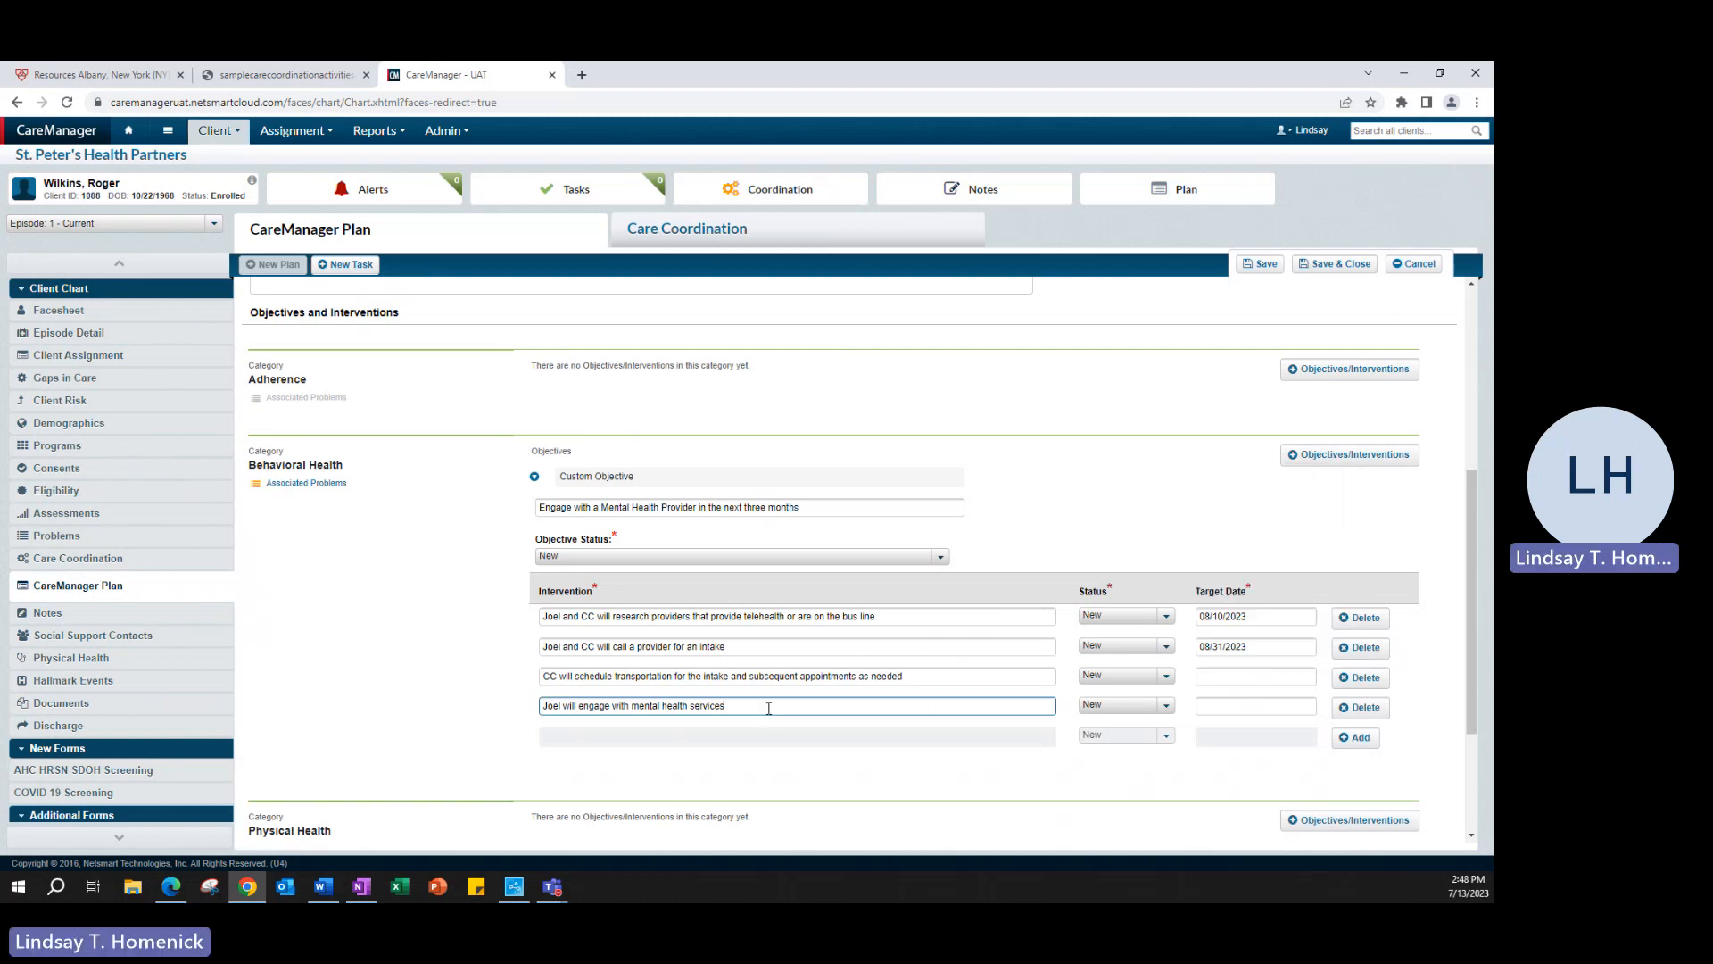
click(933, 678)
click(932, 678)
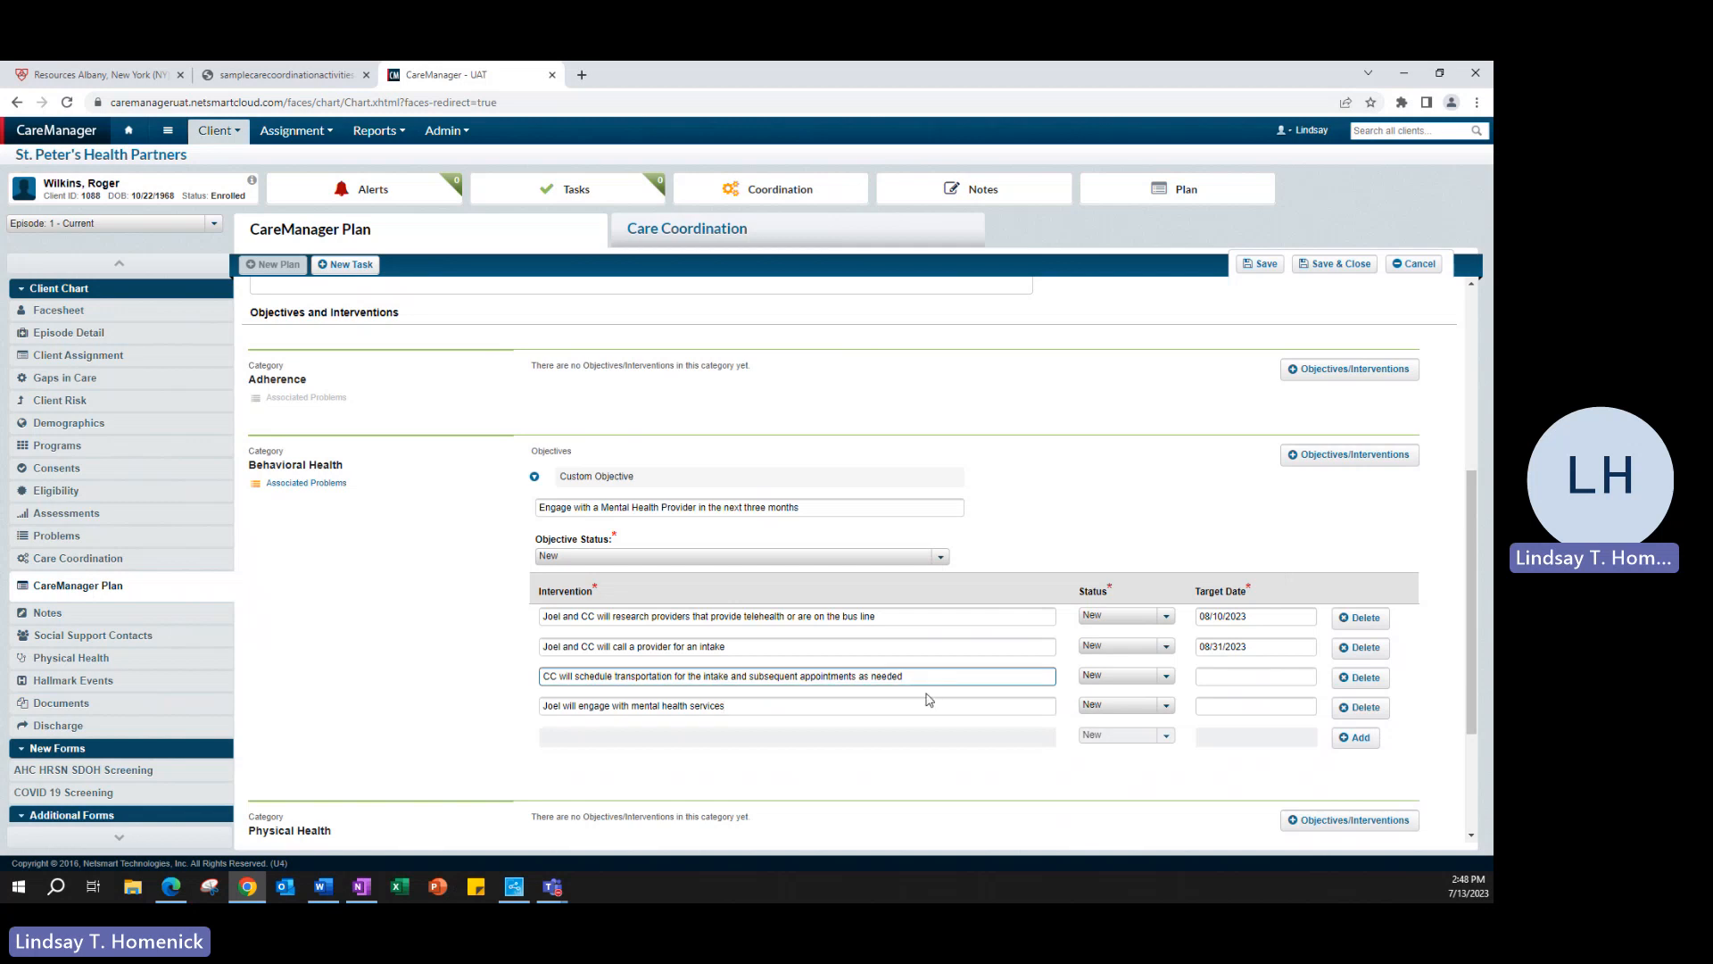
click(924, 703)
click(935, 679)
Step: Set the target date of the transportation scheduling intervention to 12/29/2023
click(1240, 678)
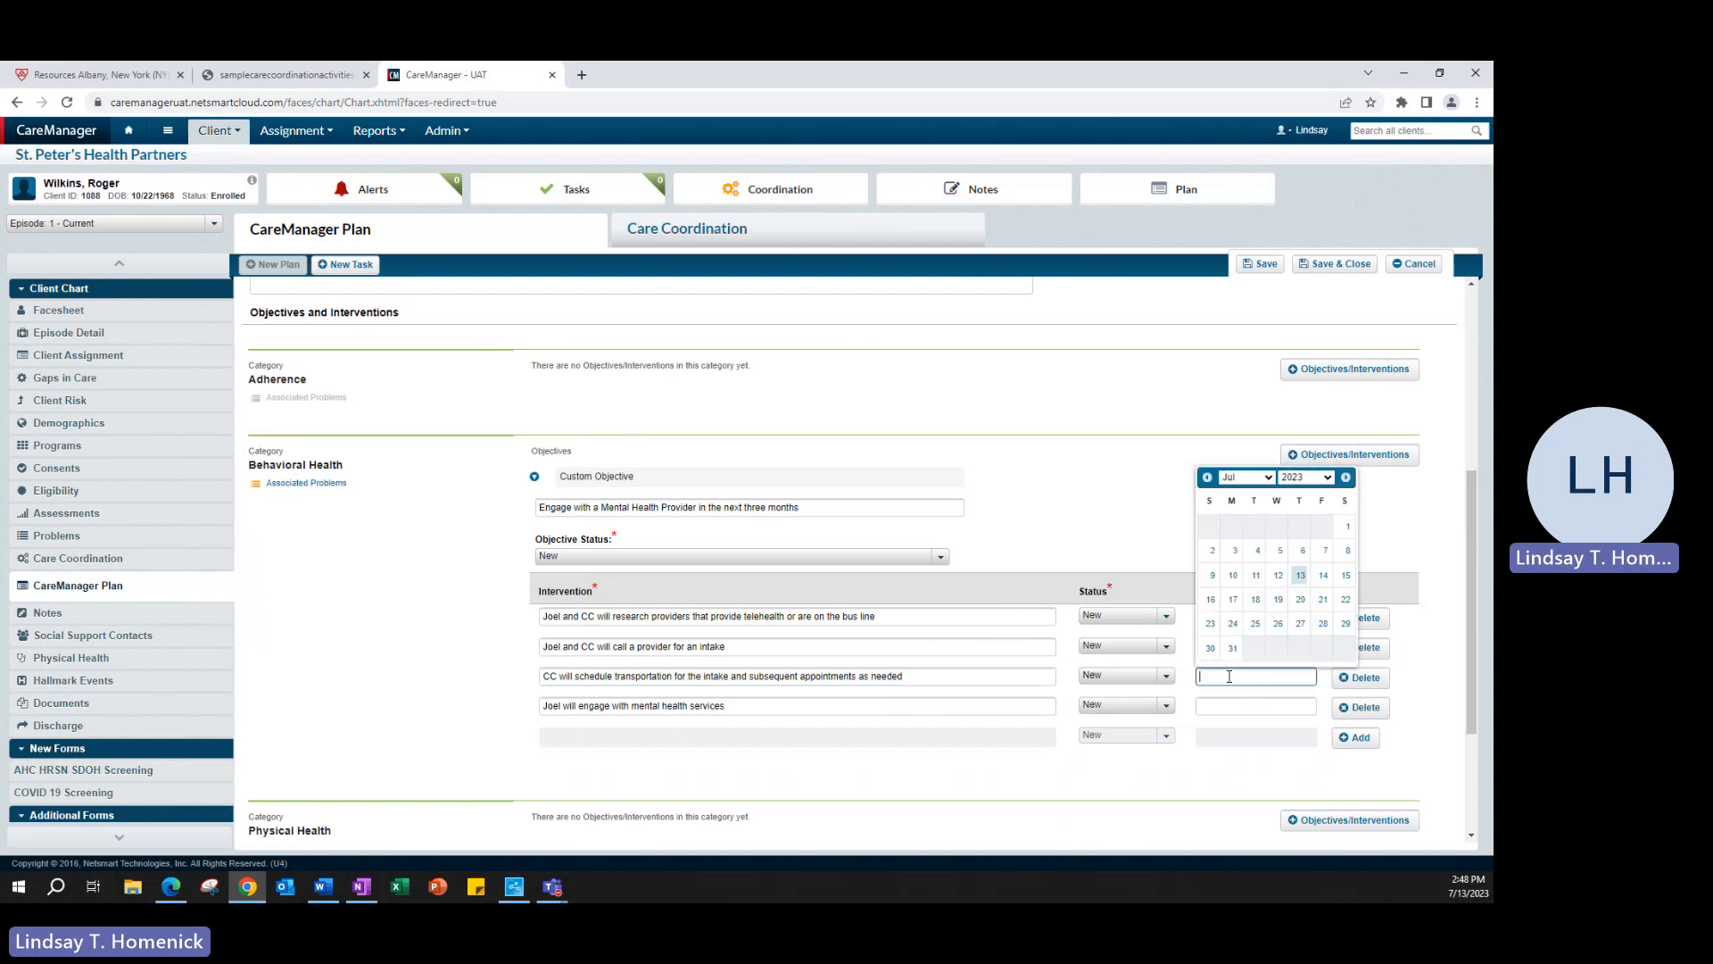
click(1327, 477)
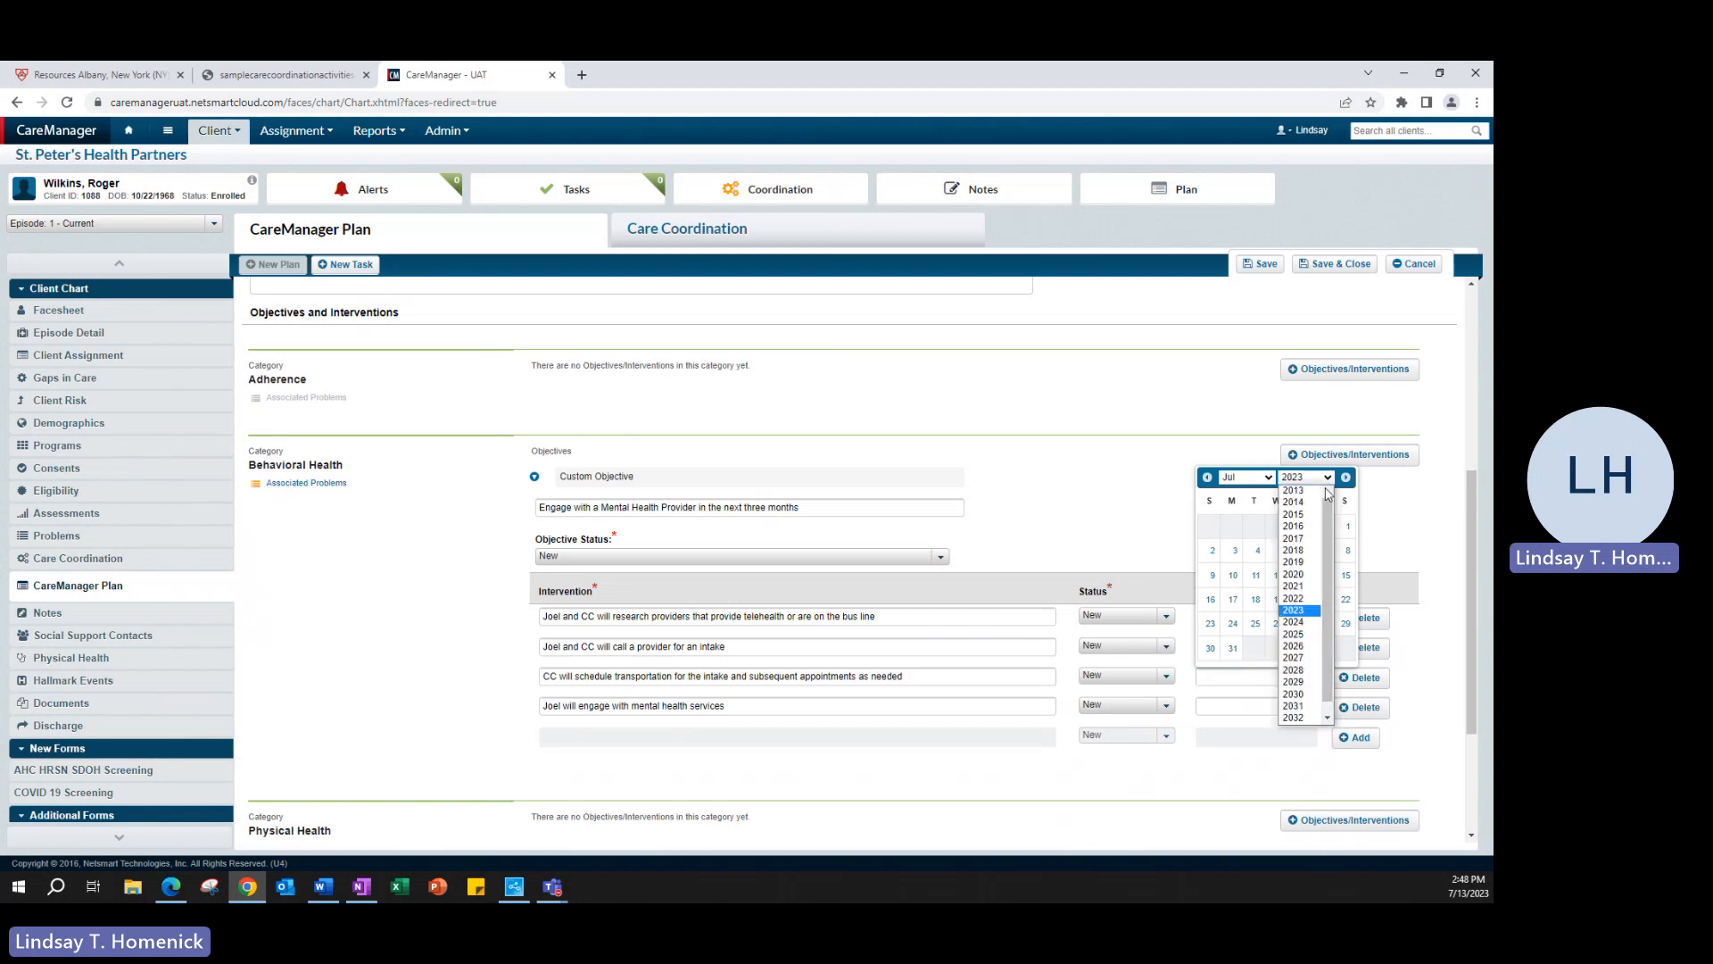
click(1328, 477)
click(1271, 478)
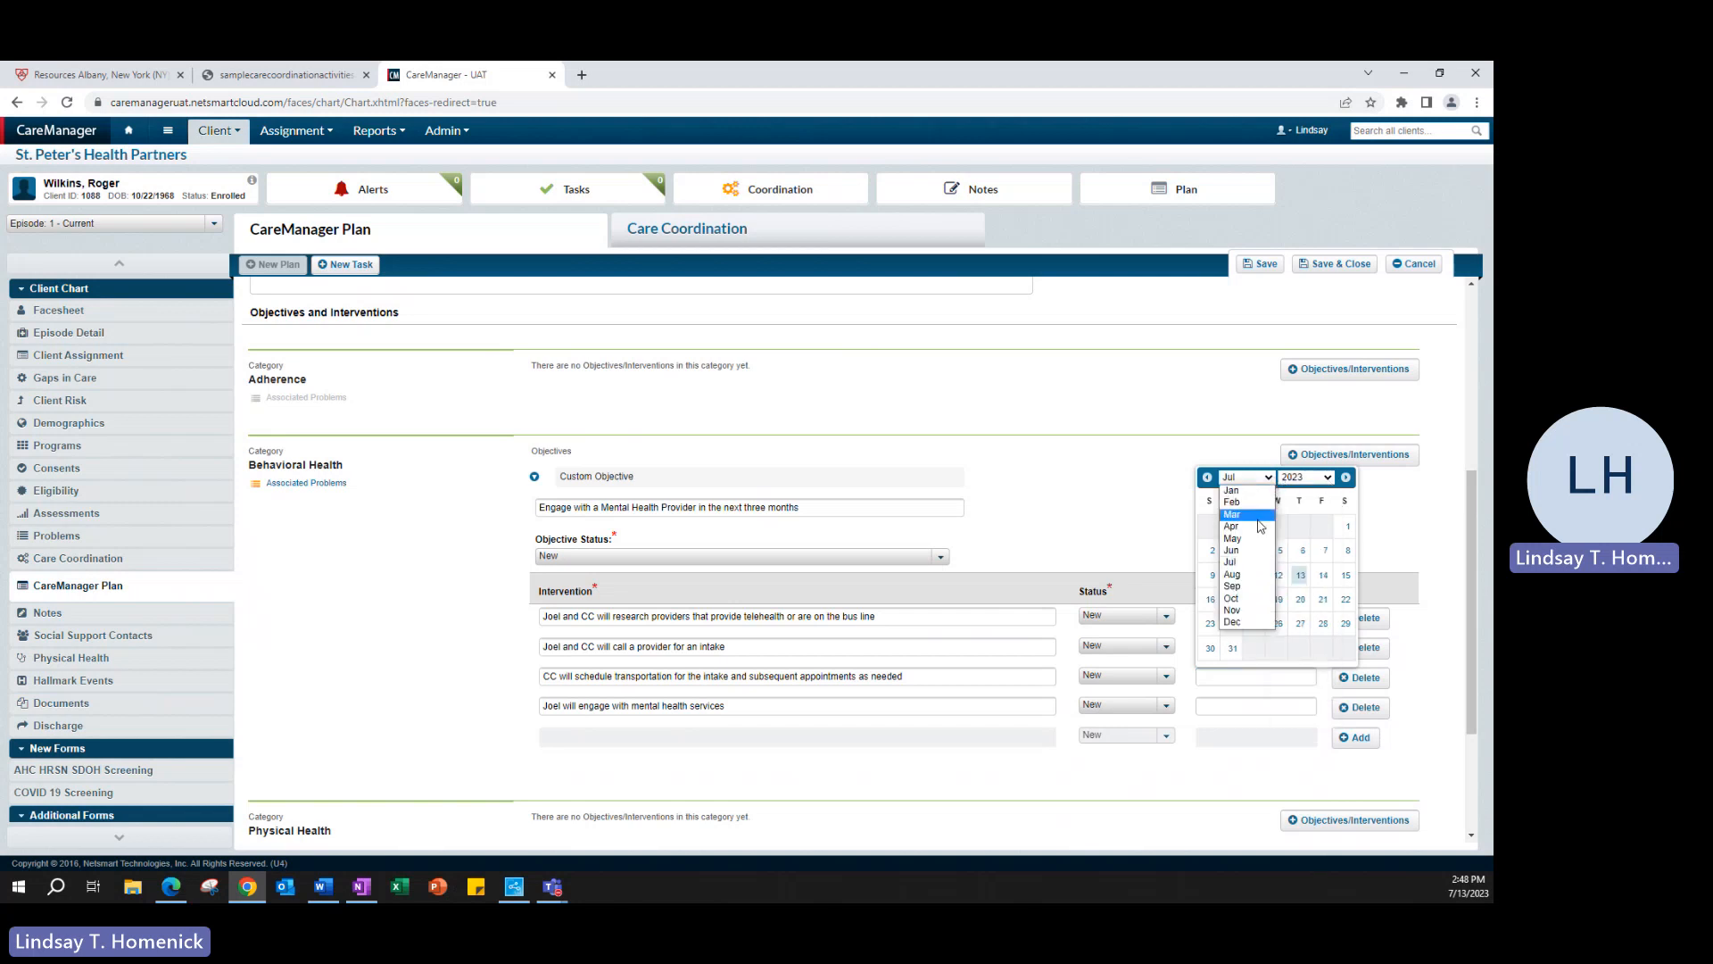
click(1243, 630)
click(1323, 622)
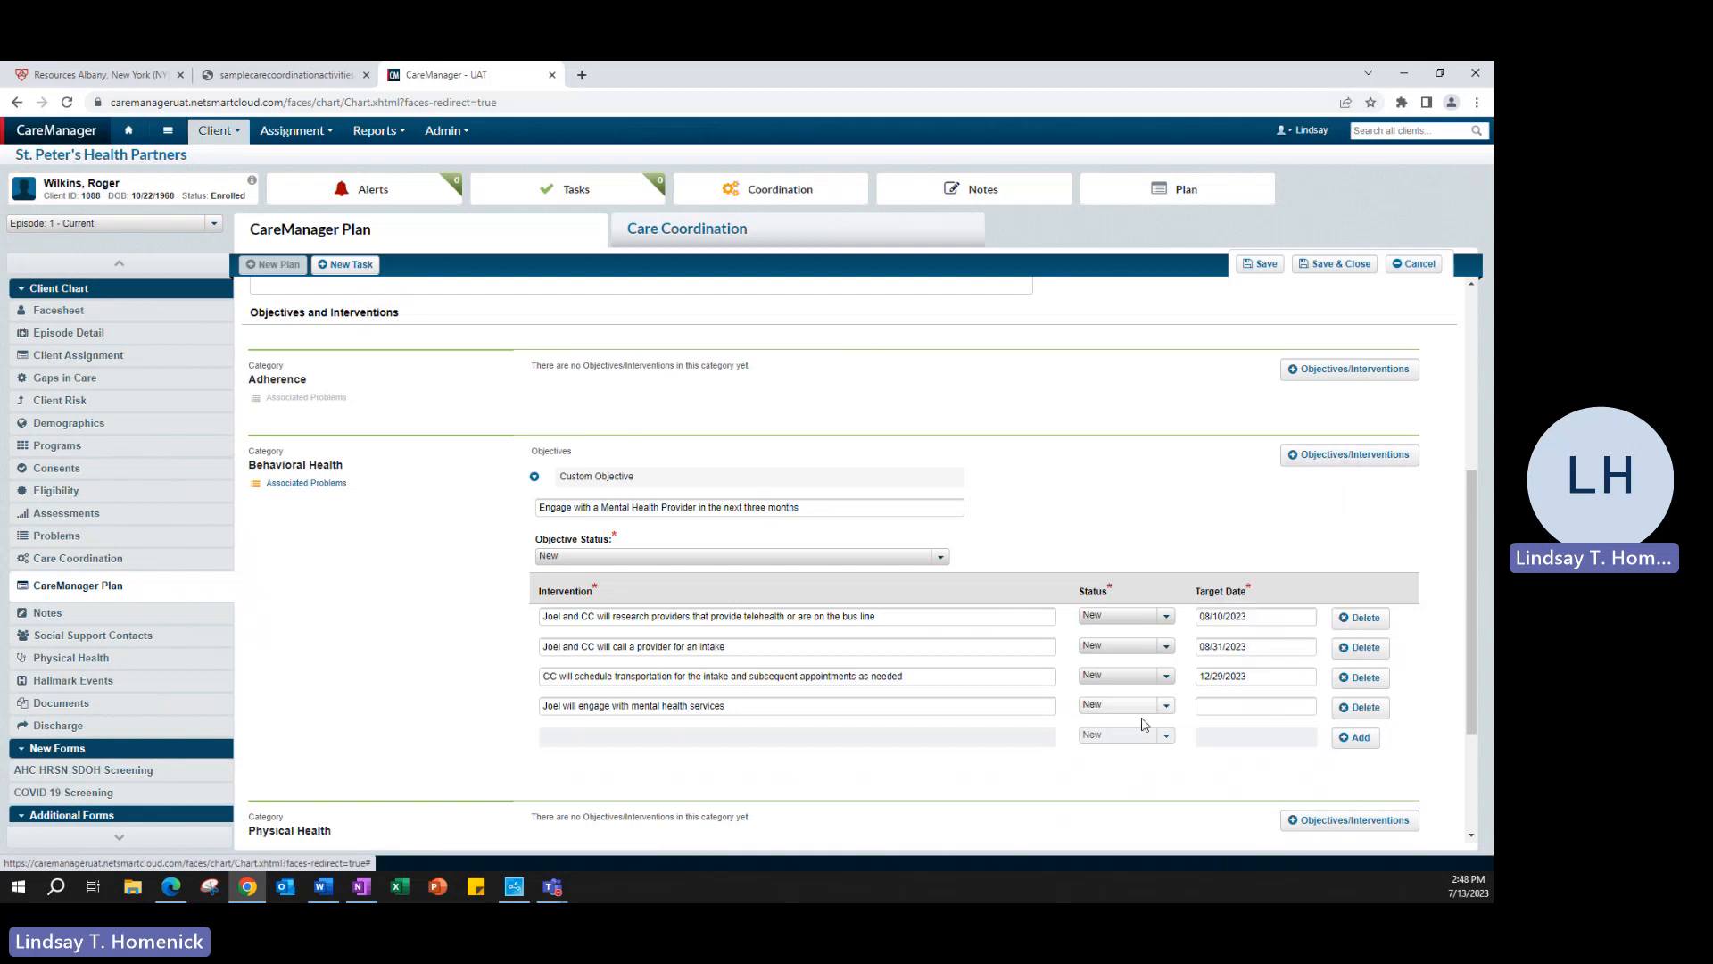
Step: Set the target date of the intervention about engaging with mental health services to 07/03/2024
click(1241, 709)
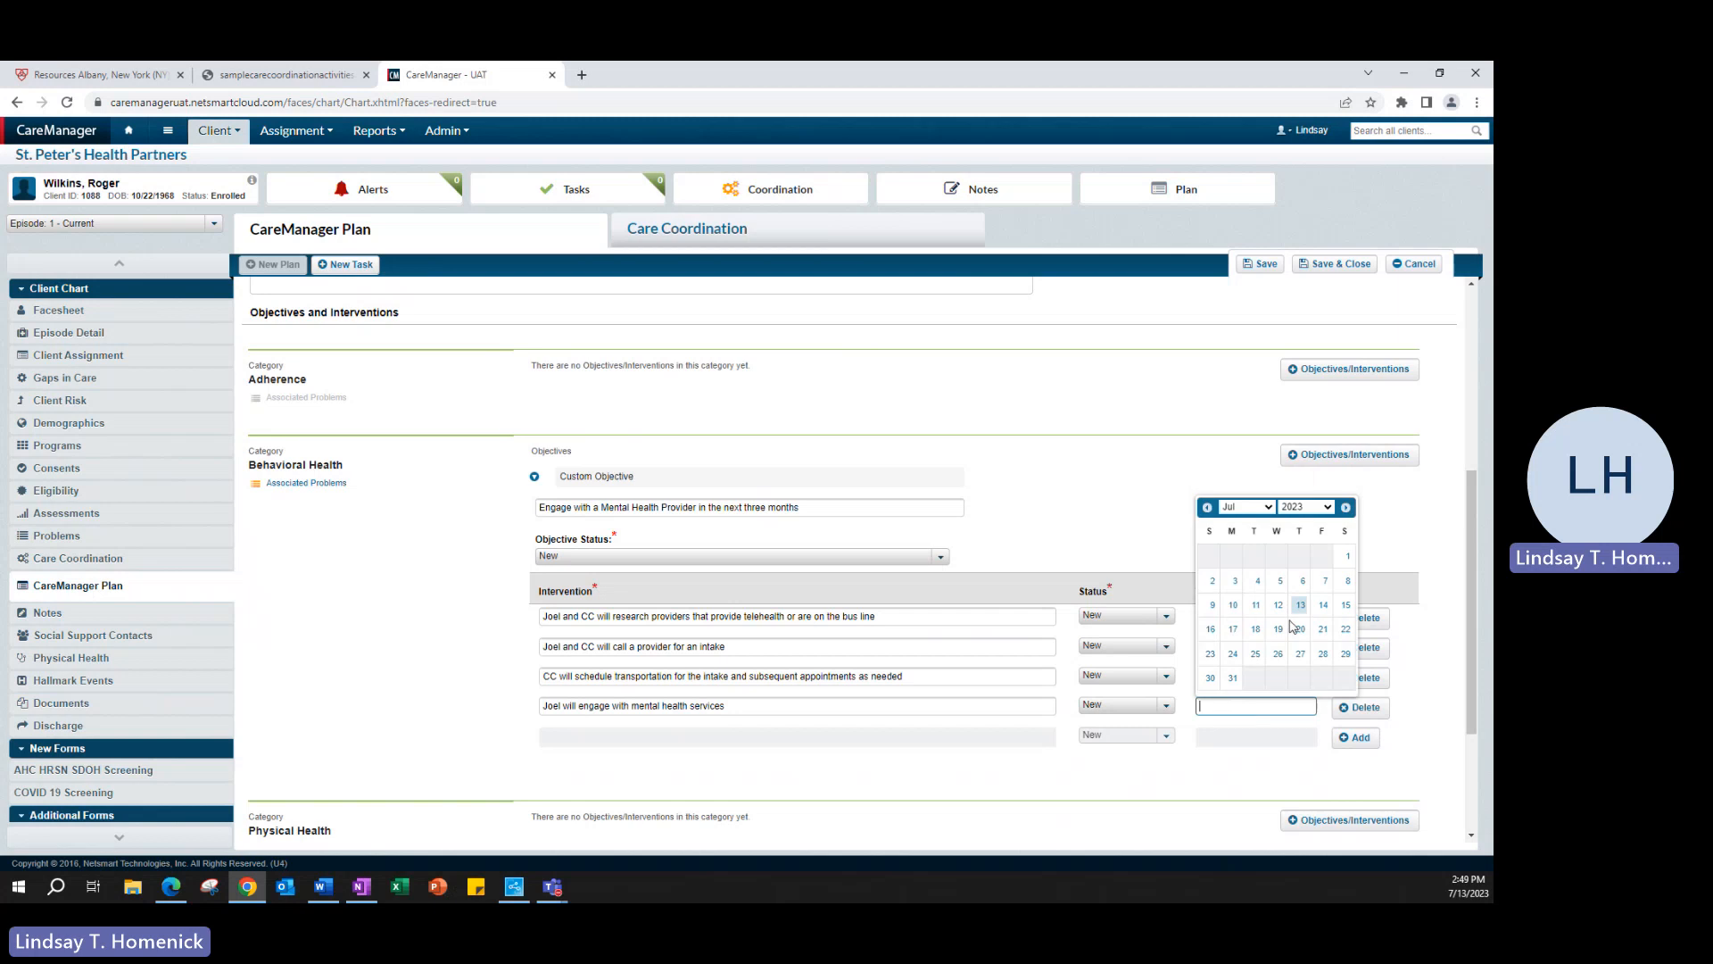
click(1320, 507)
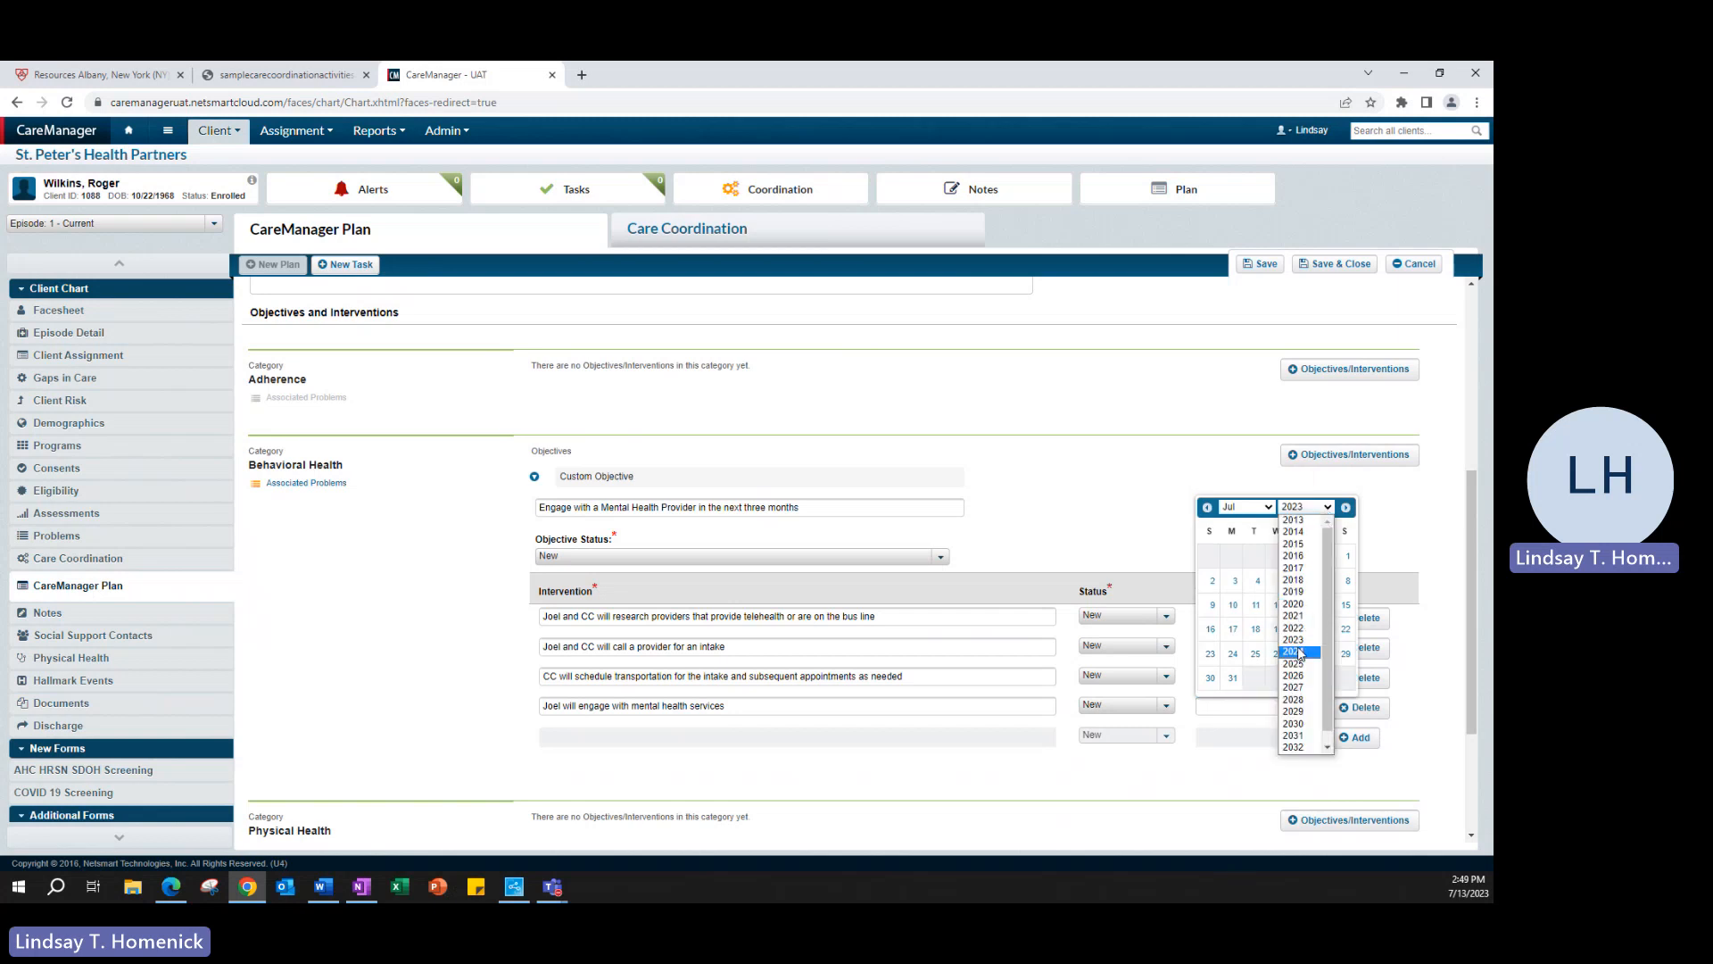
click(1292, 651)
click(1274, 558)
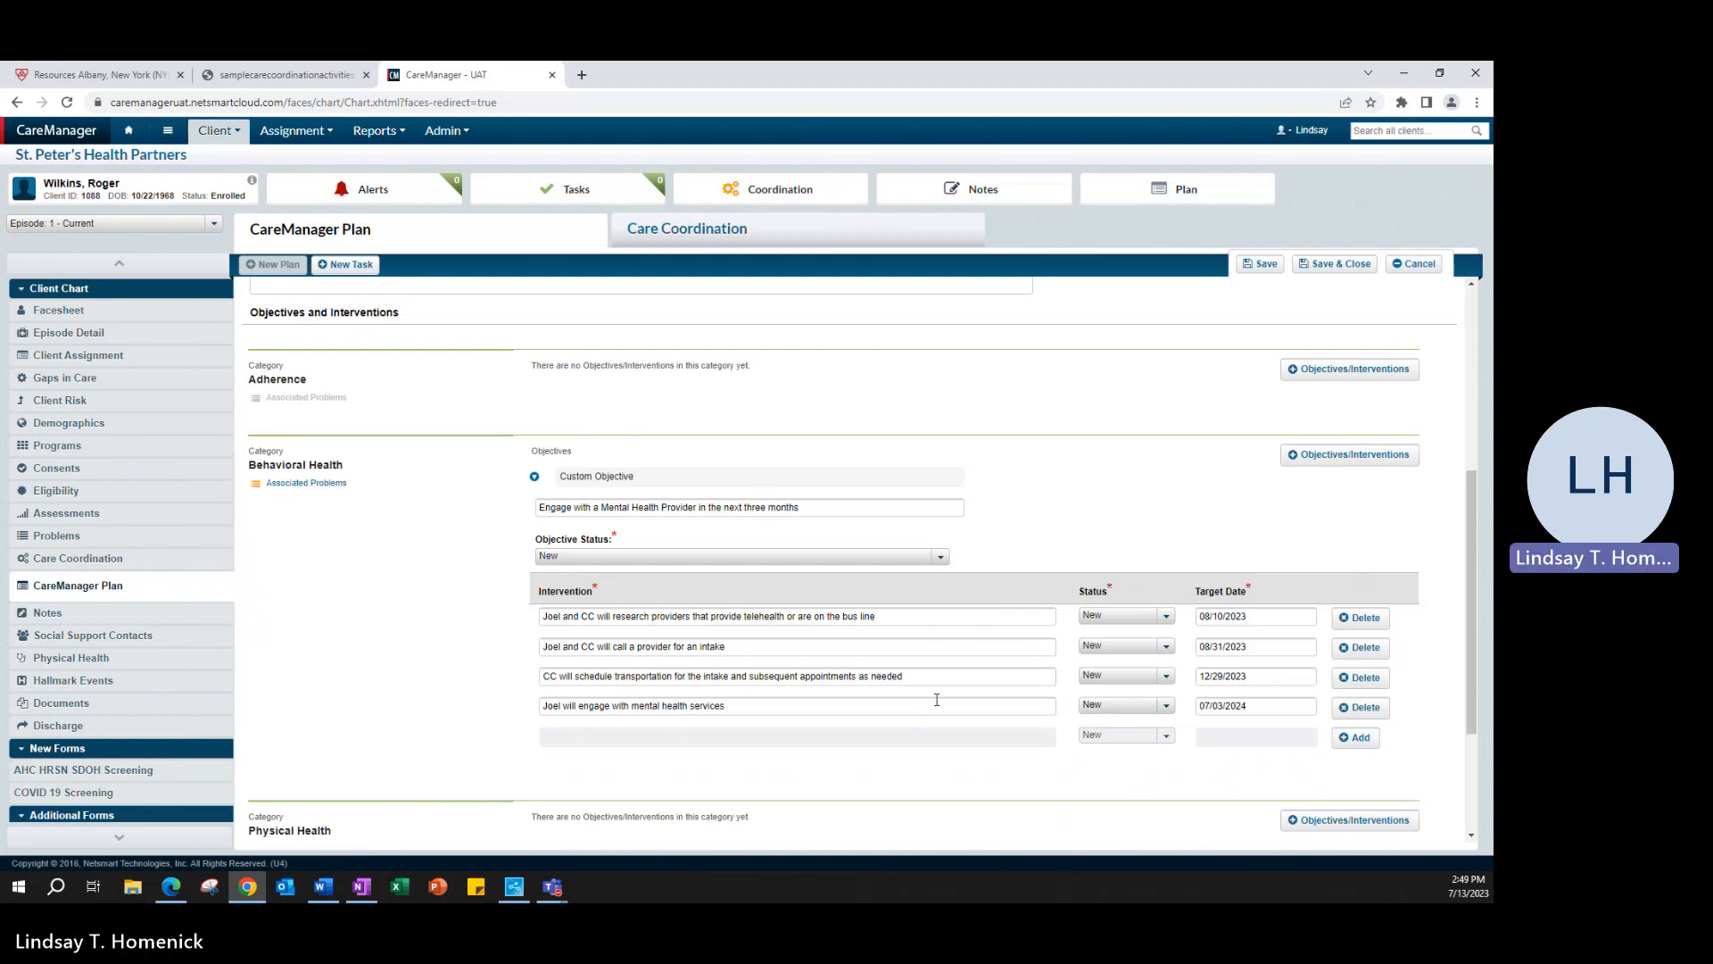
scroll(936, 700, down, 1)
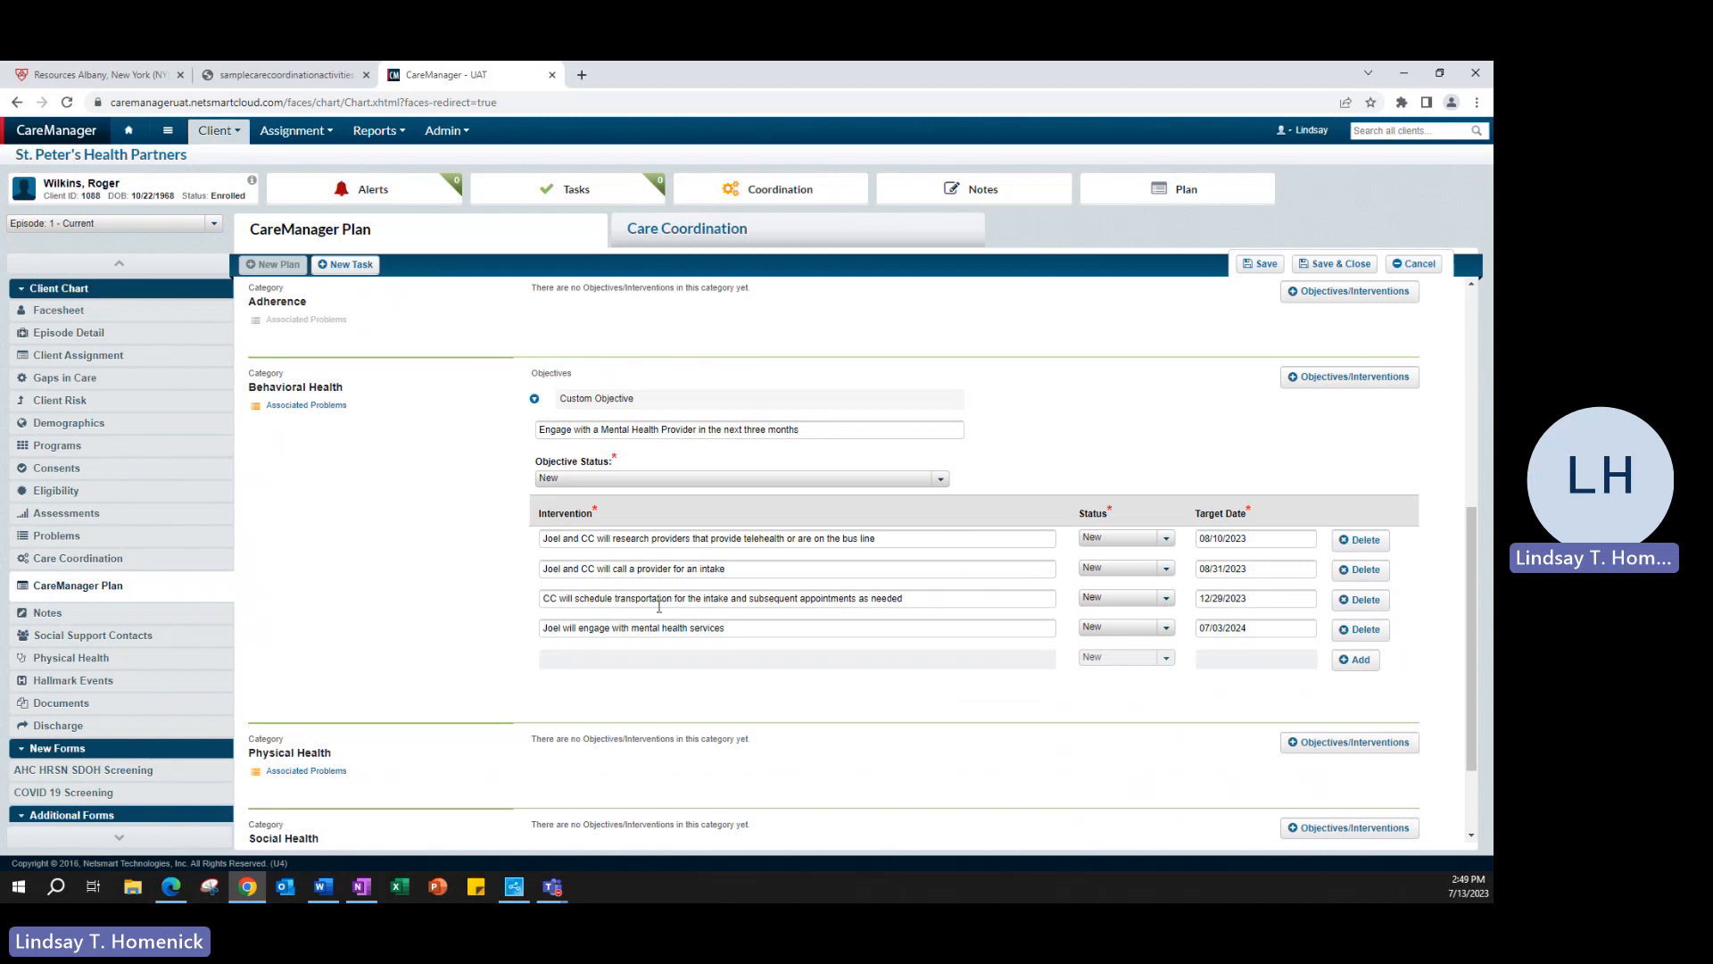
key(alt+Tab)
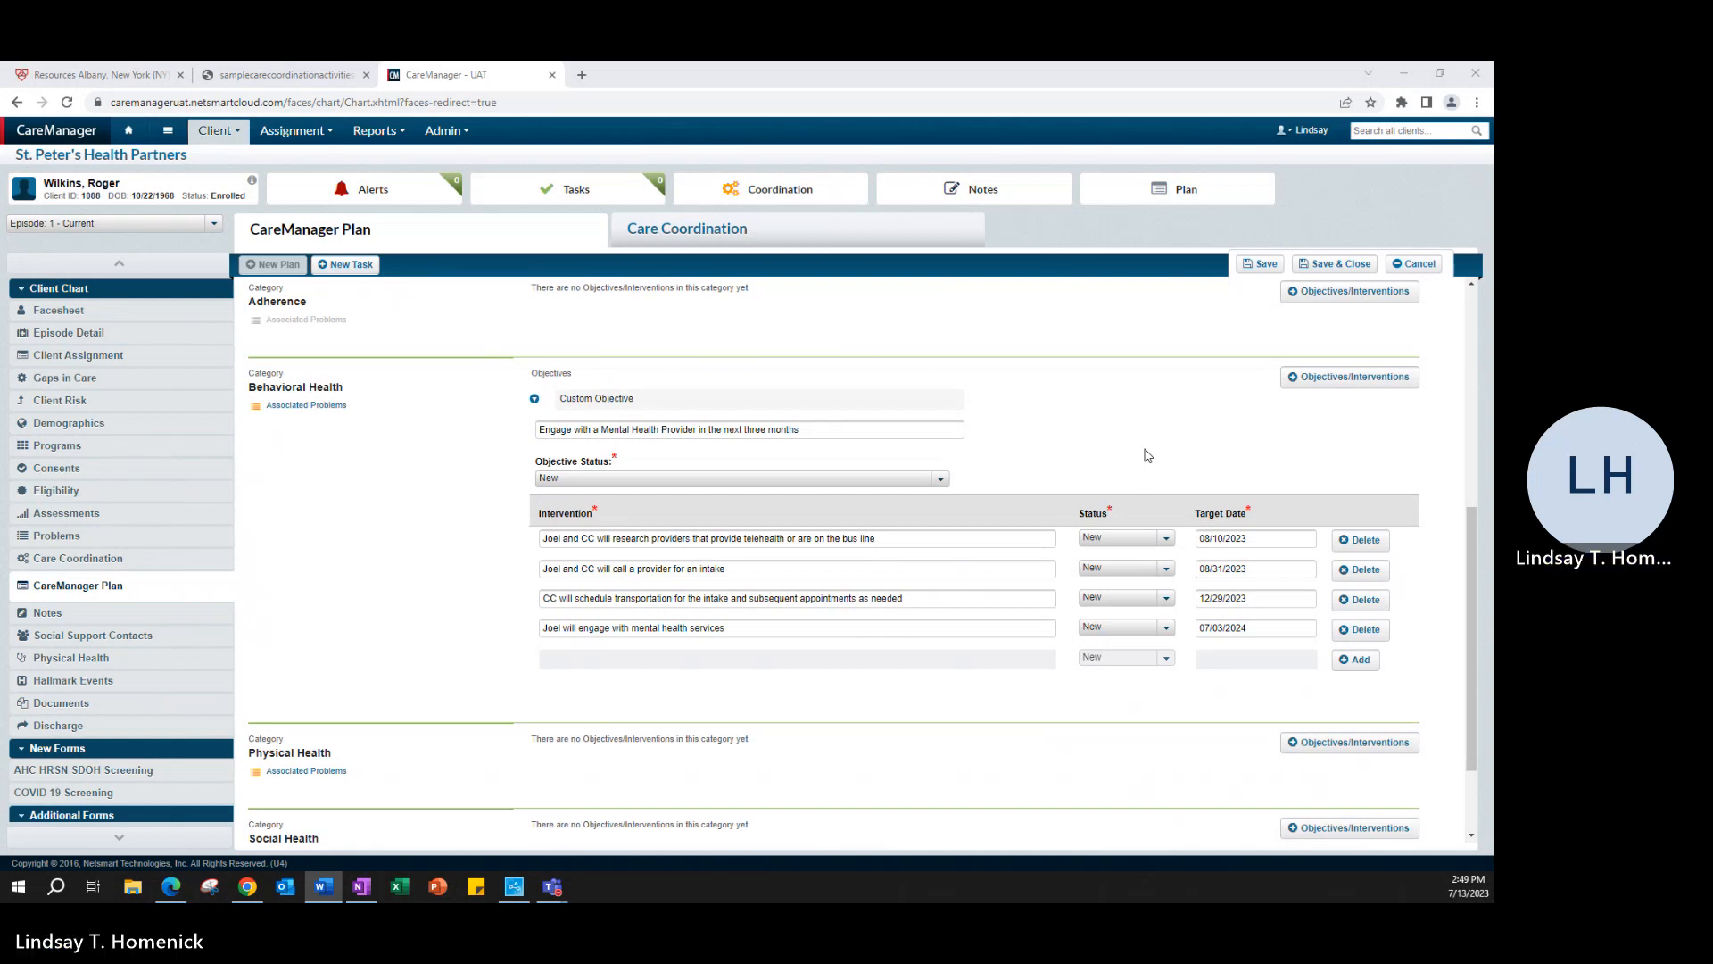
scroll(1147, 455, down, 3)
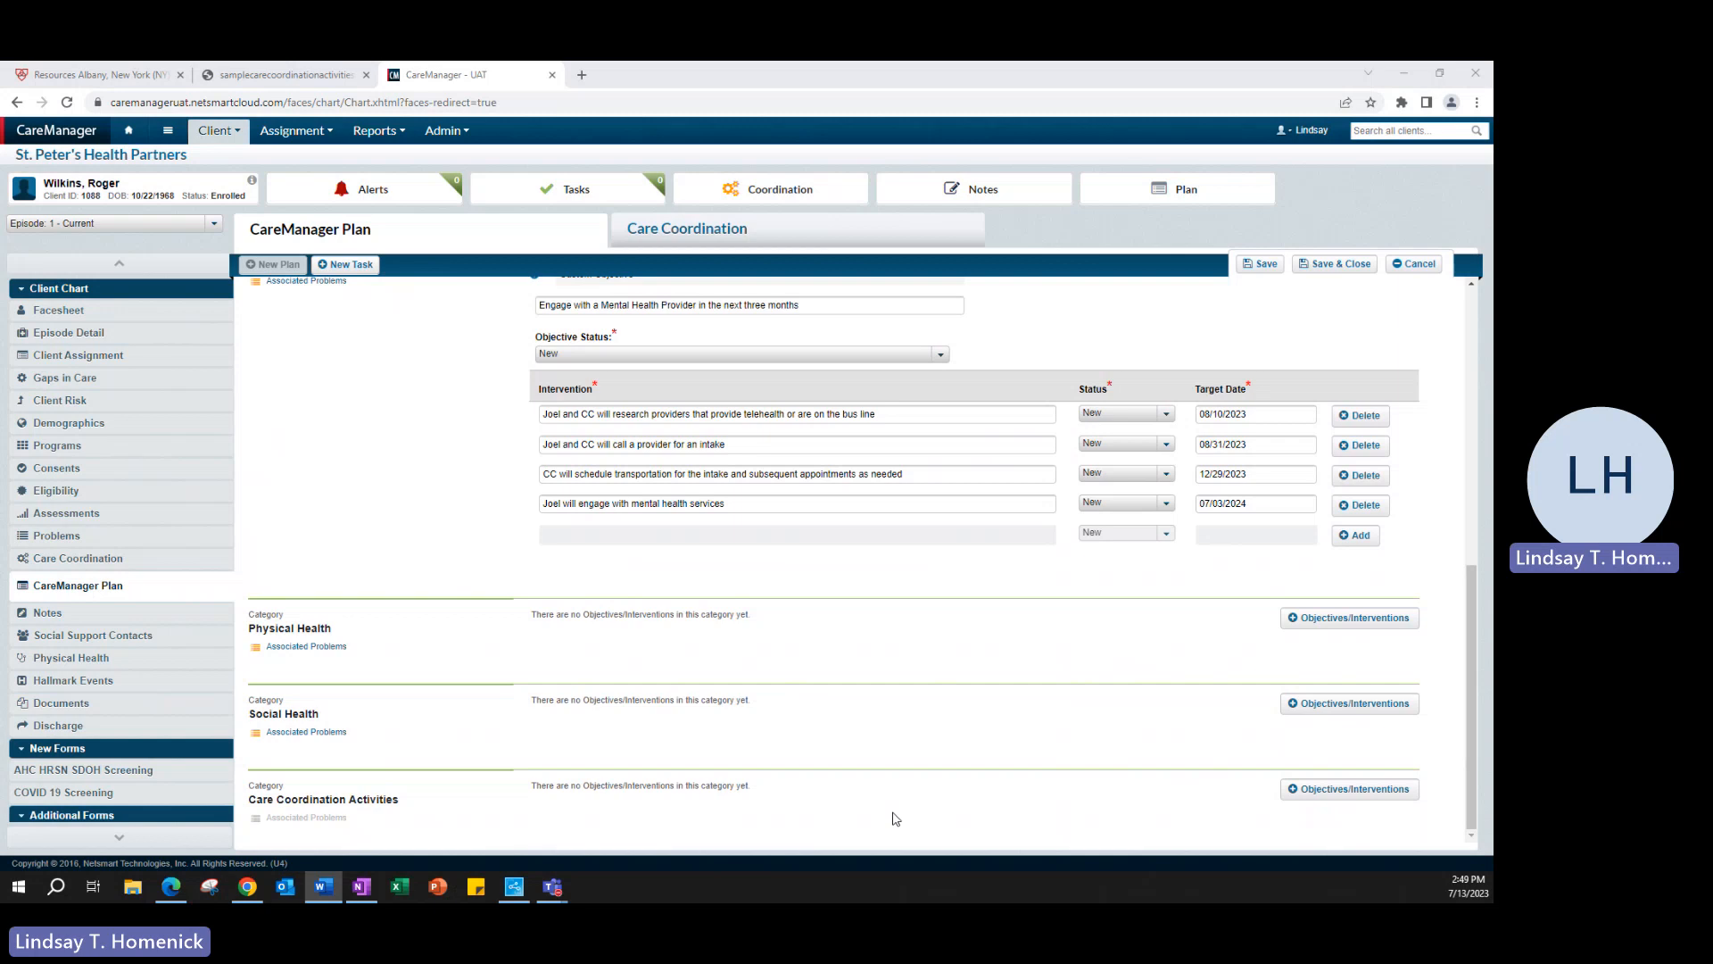
click(859, 443)
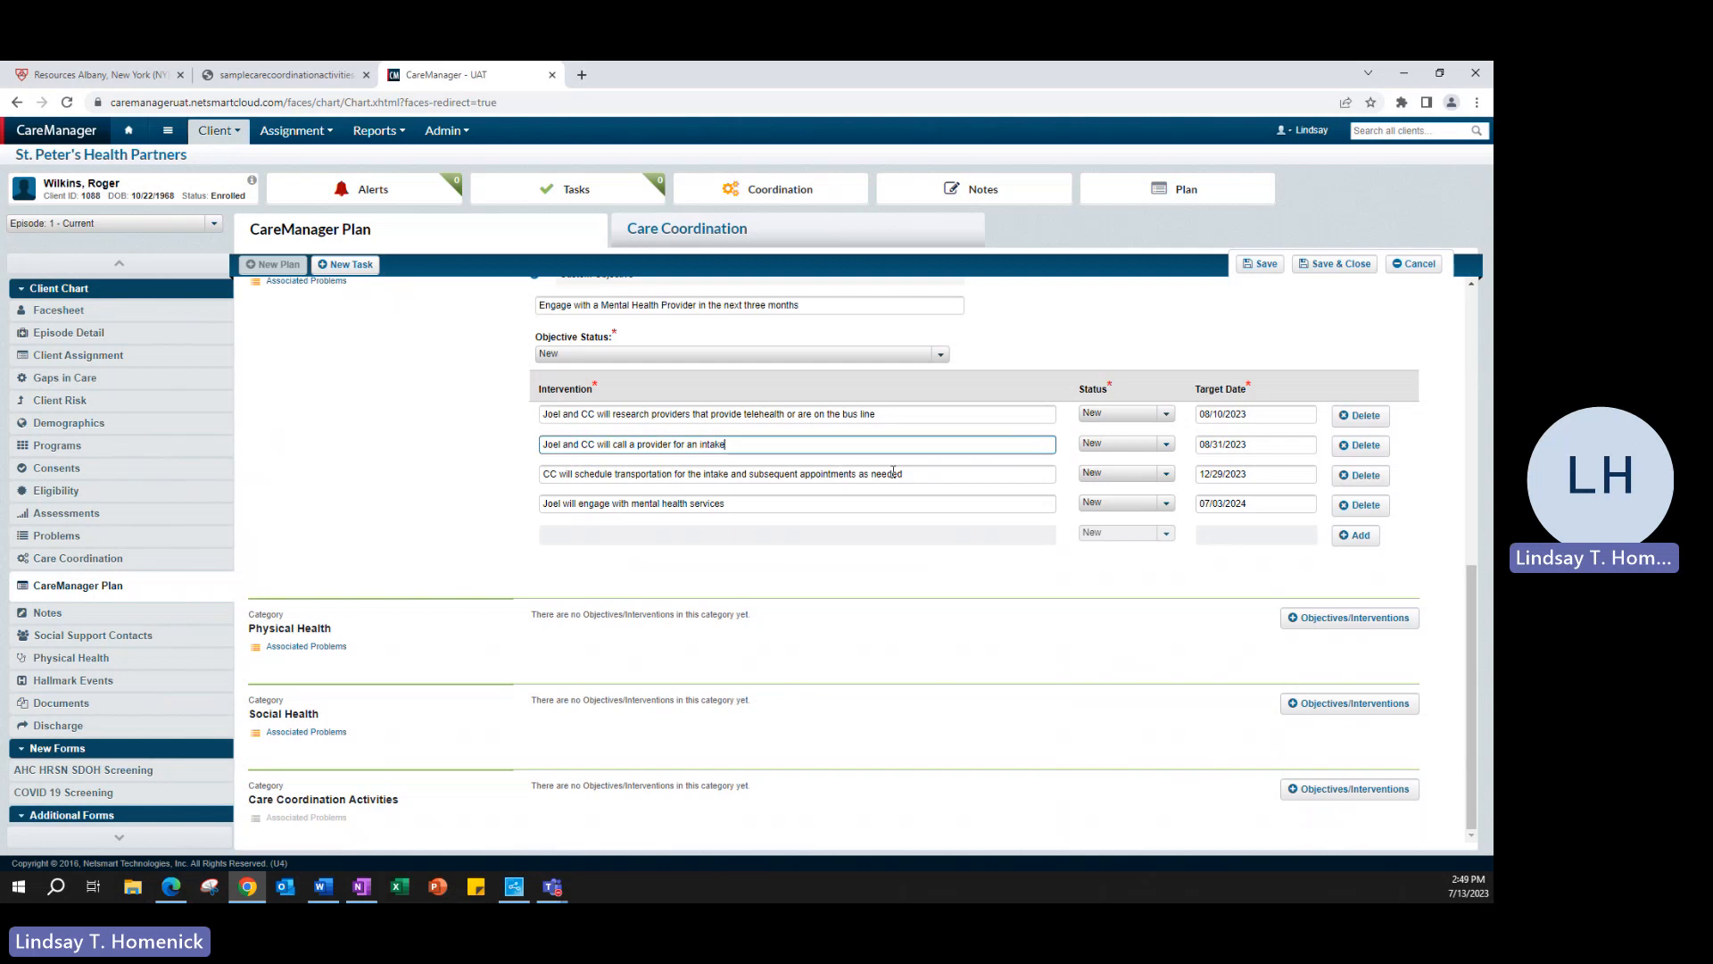
click(905, 475)
click(811, 503)
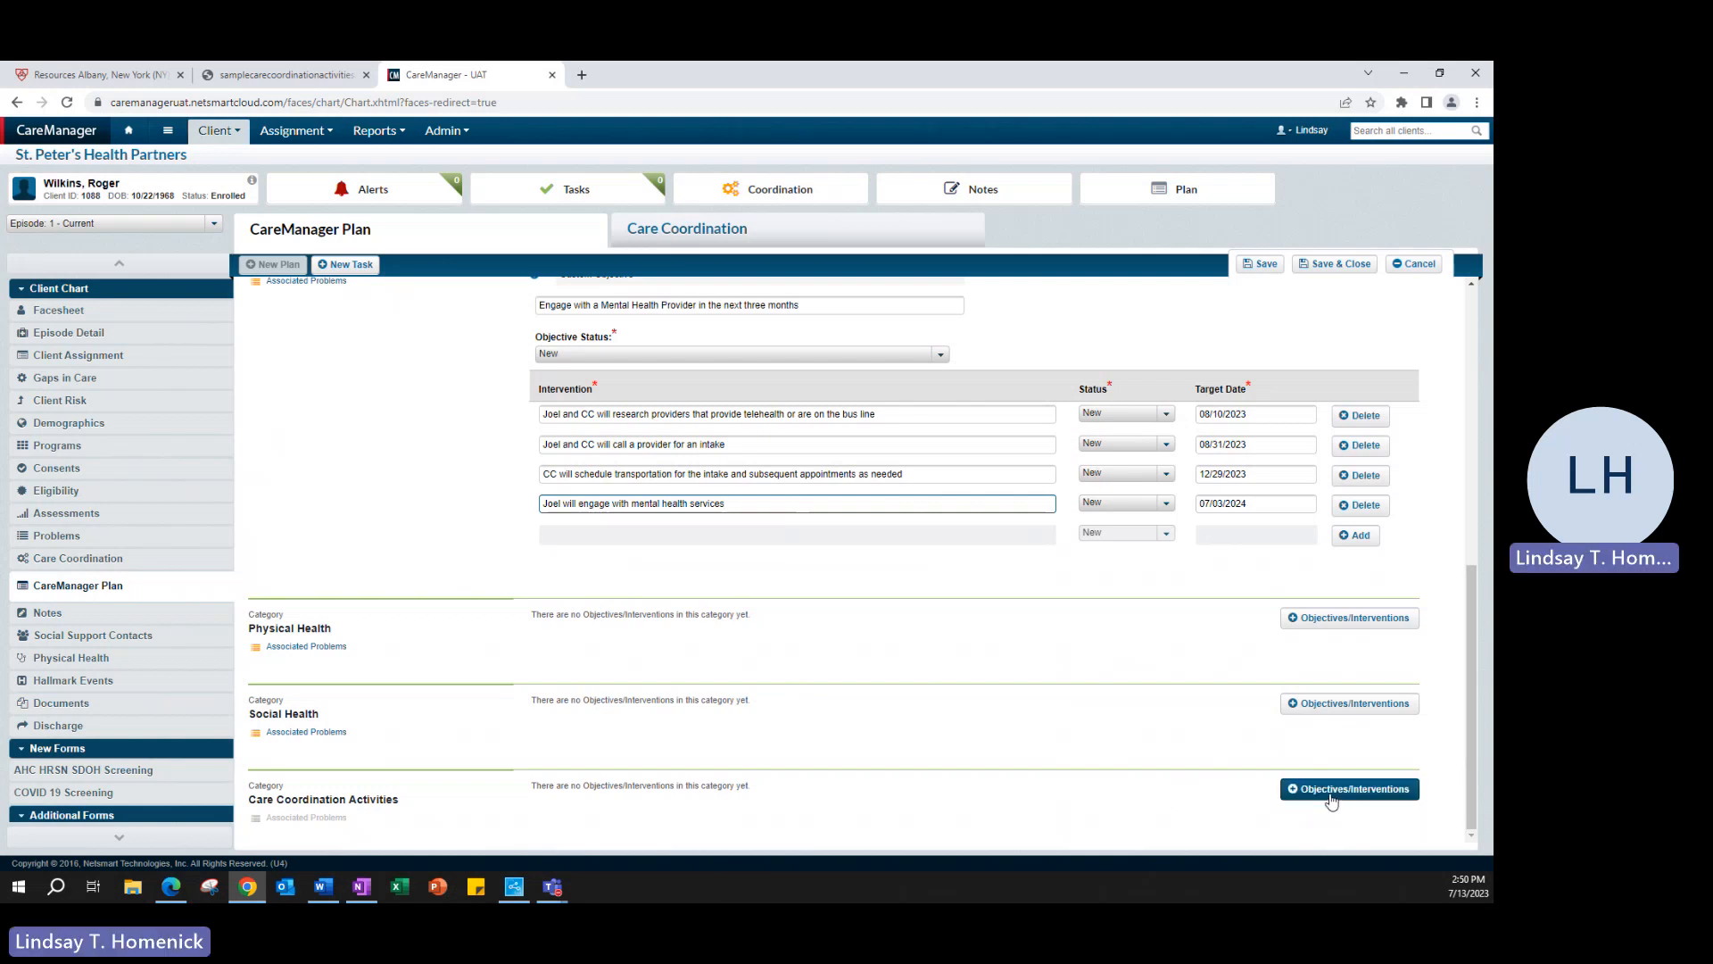
Step: Start a new objective from Care Coordination Activities to support the client in achievement of goals and objectives to reach wellness
click(1331, 791)
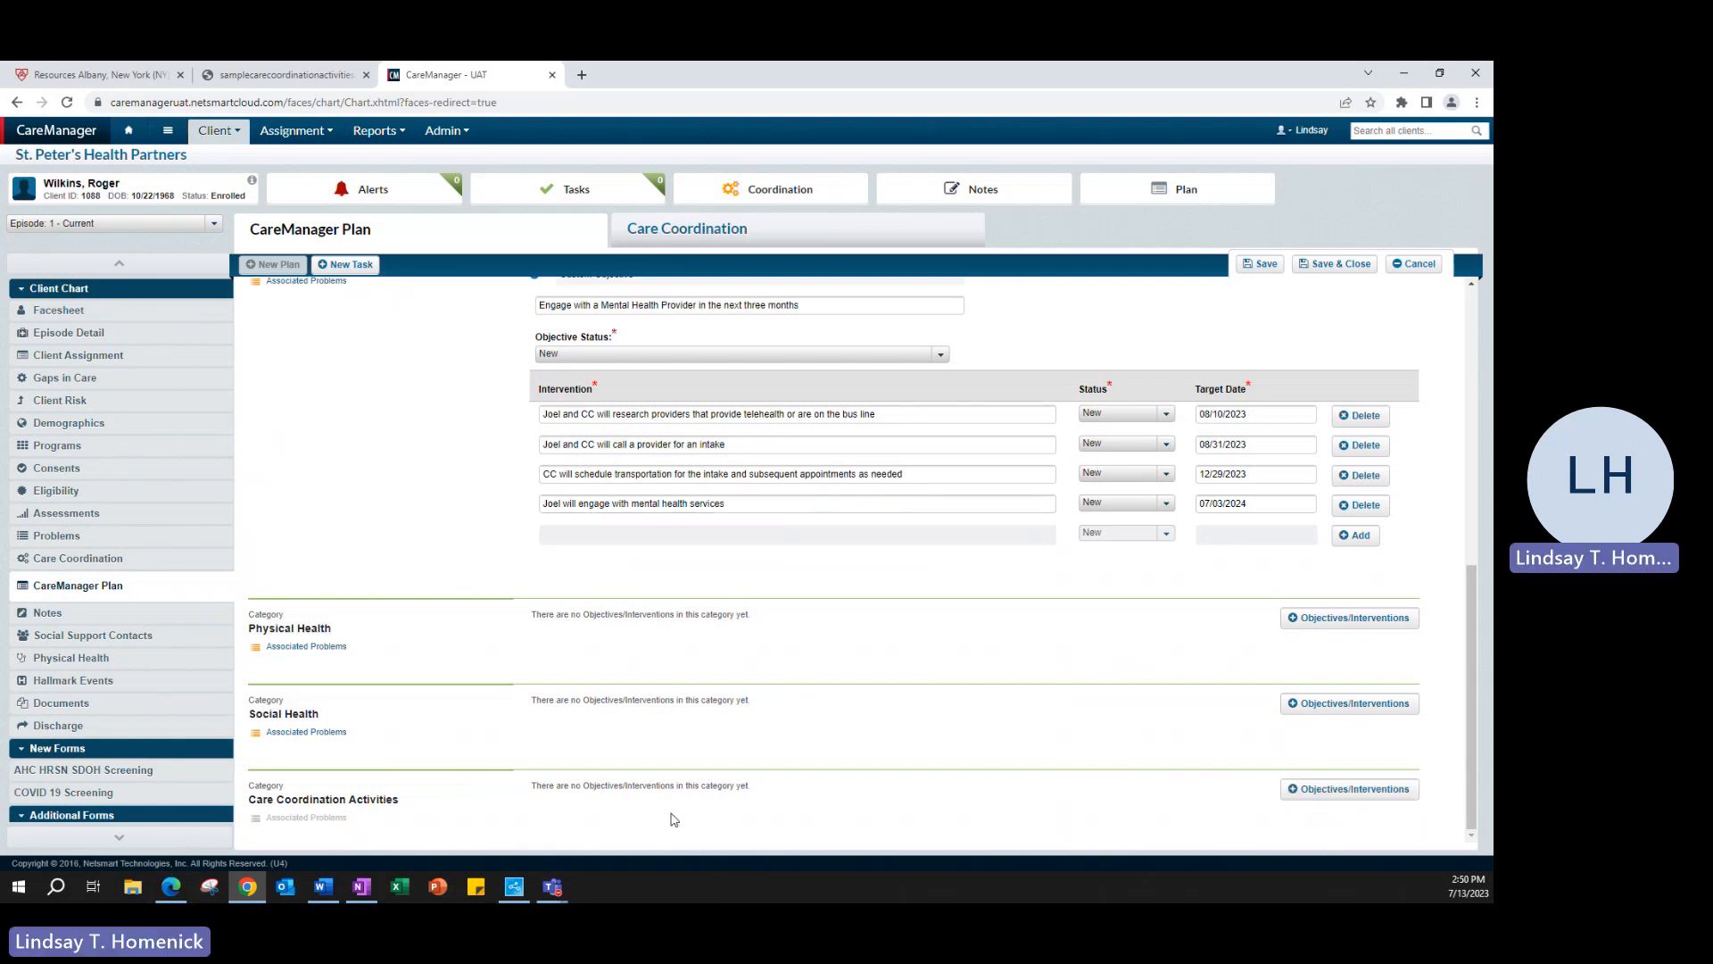
key(alt+Tab)
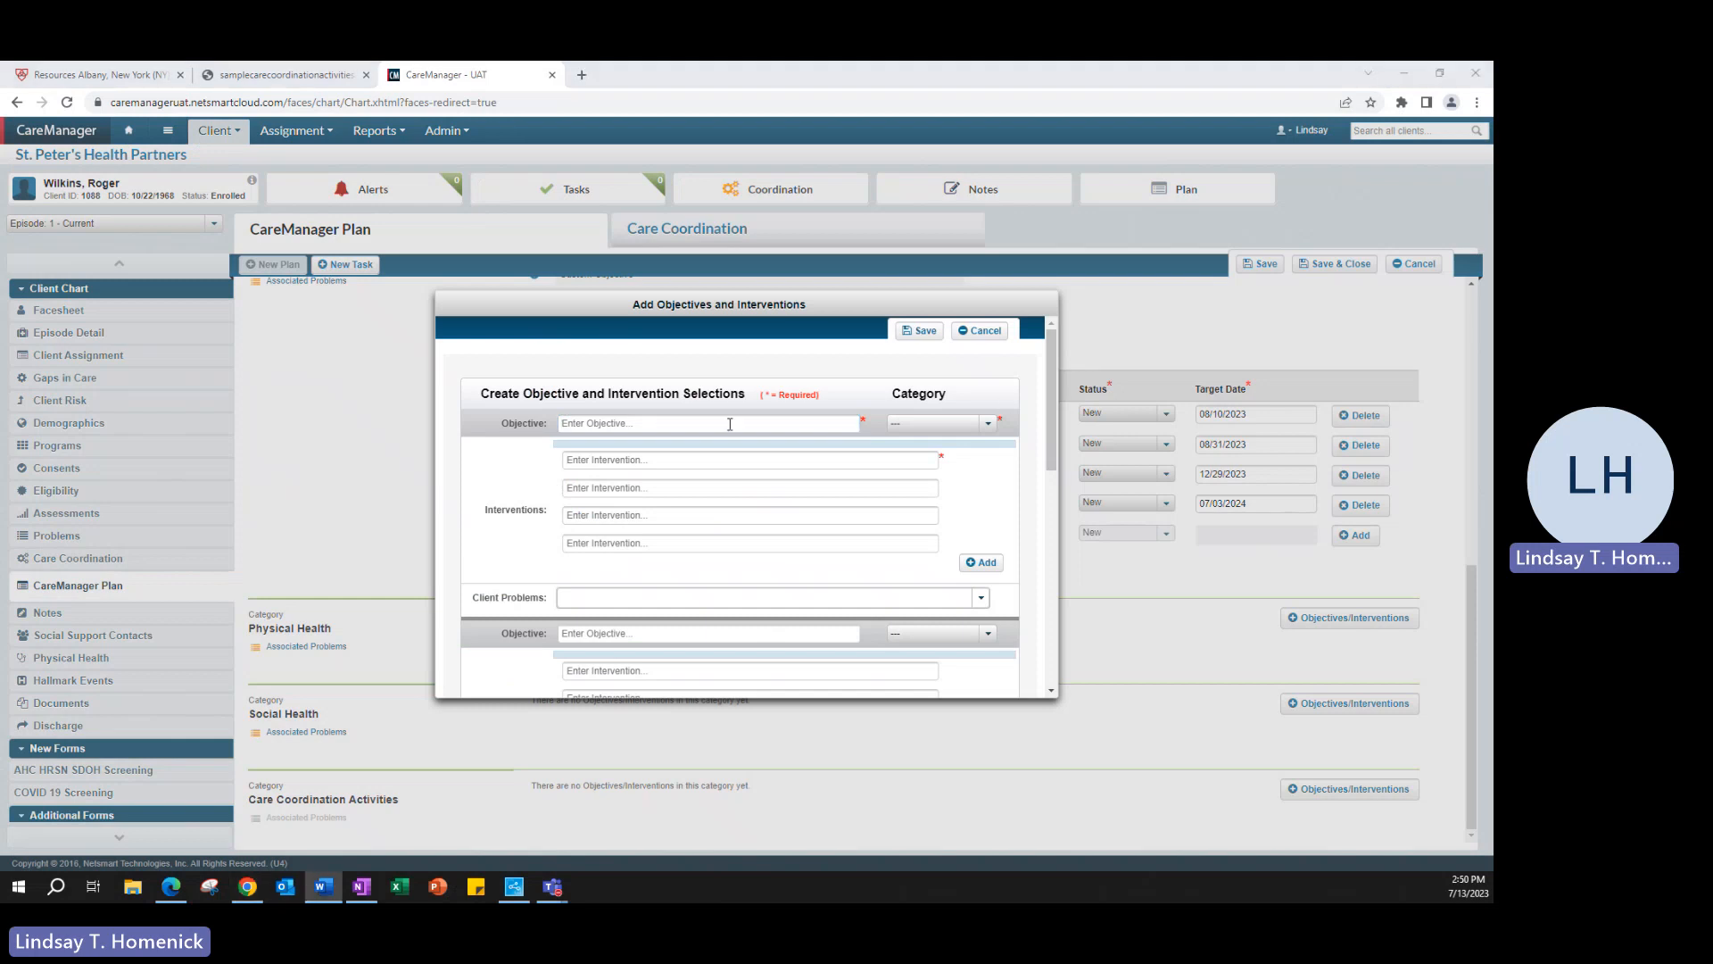
key(alt+Tab)
click(702, 425)
text(Support Joel in achievement of goals and objectives to reach wellness)
Step: Add interventions for CC to coordinate and collaborate with care team / providers as needed, and to support discharge planning for a safe transition into the community
key(alt+Tab)
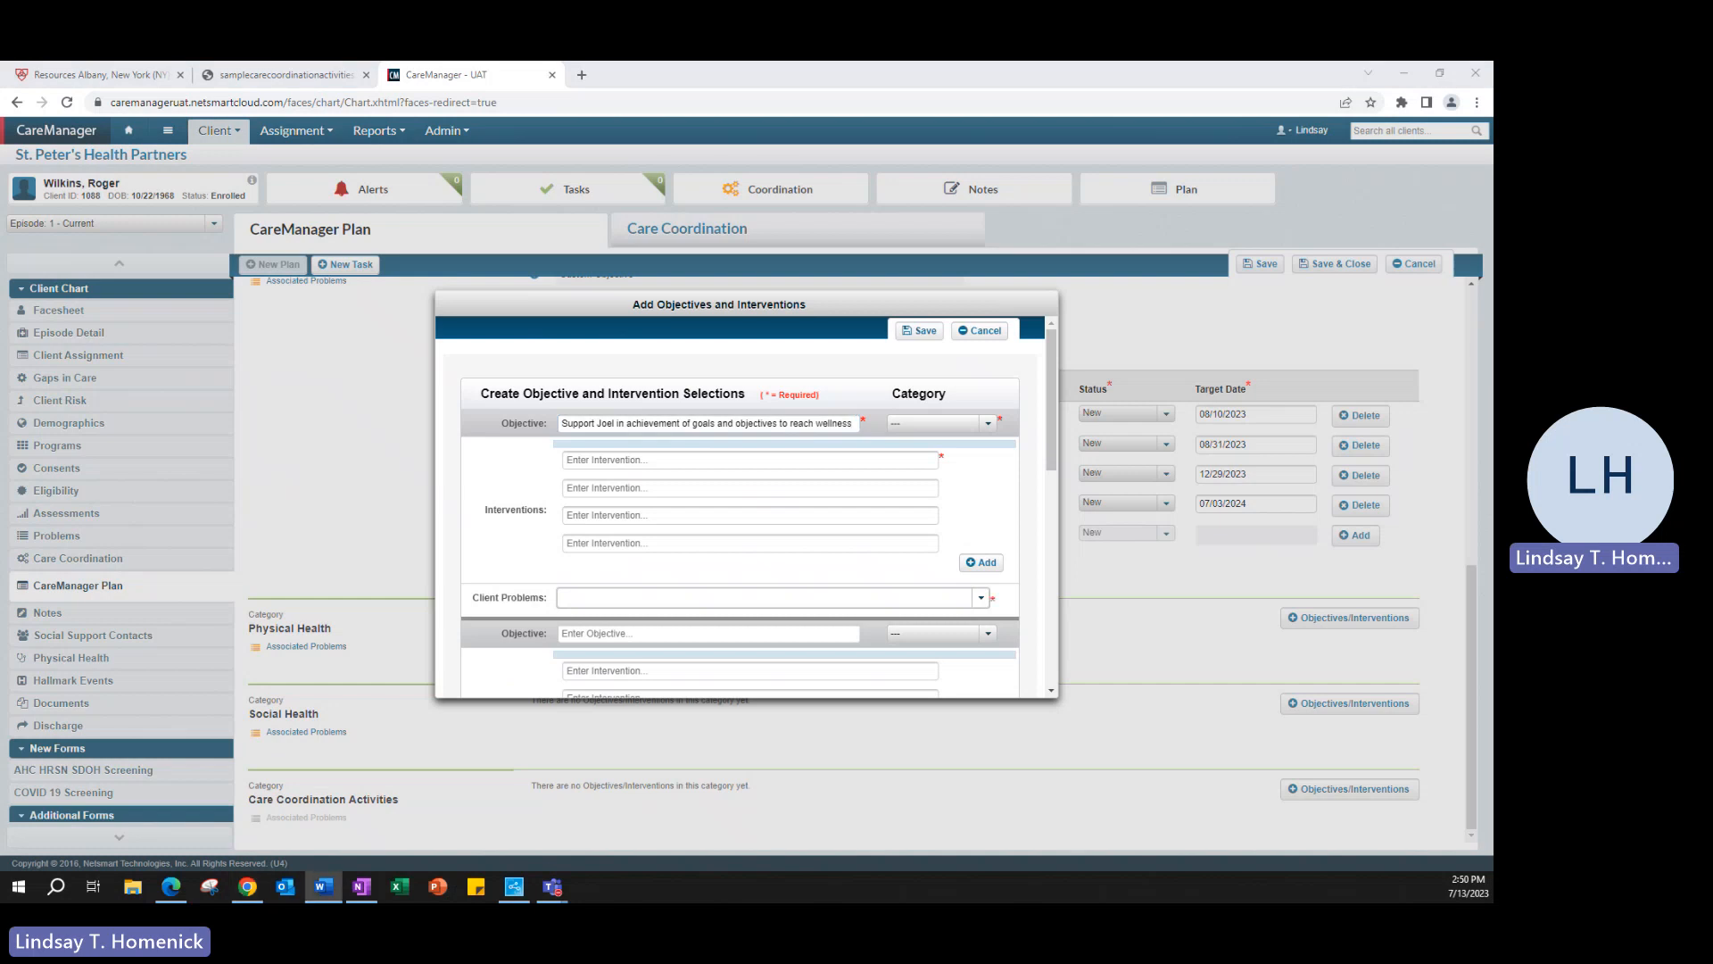
click(859, 464)
text(CC will coordinate and collaborate with care team / providers as needed.)
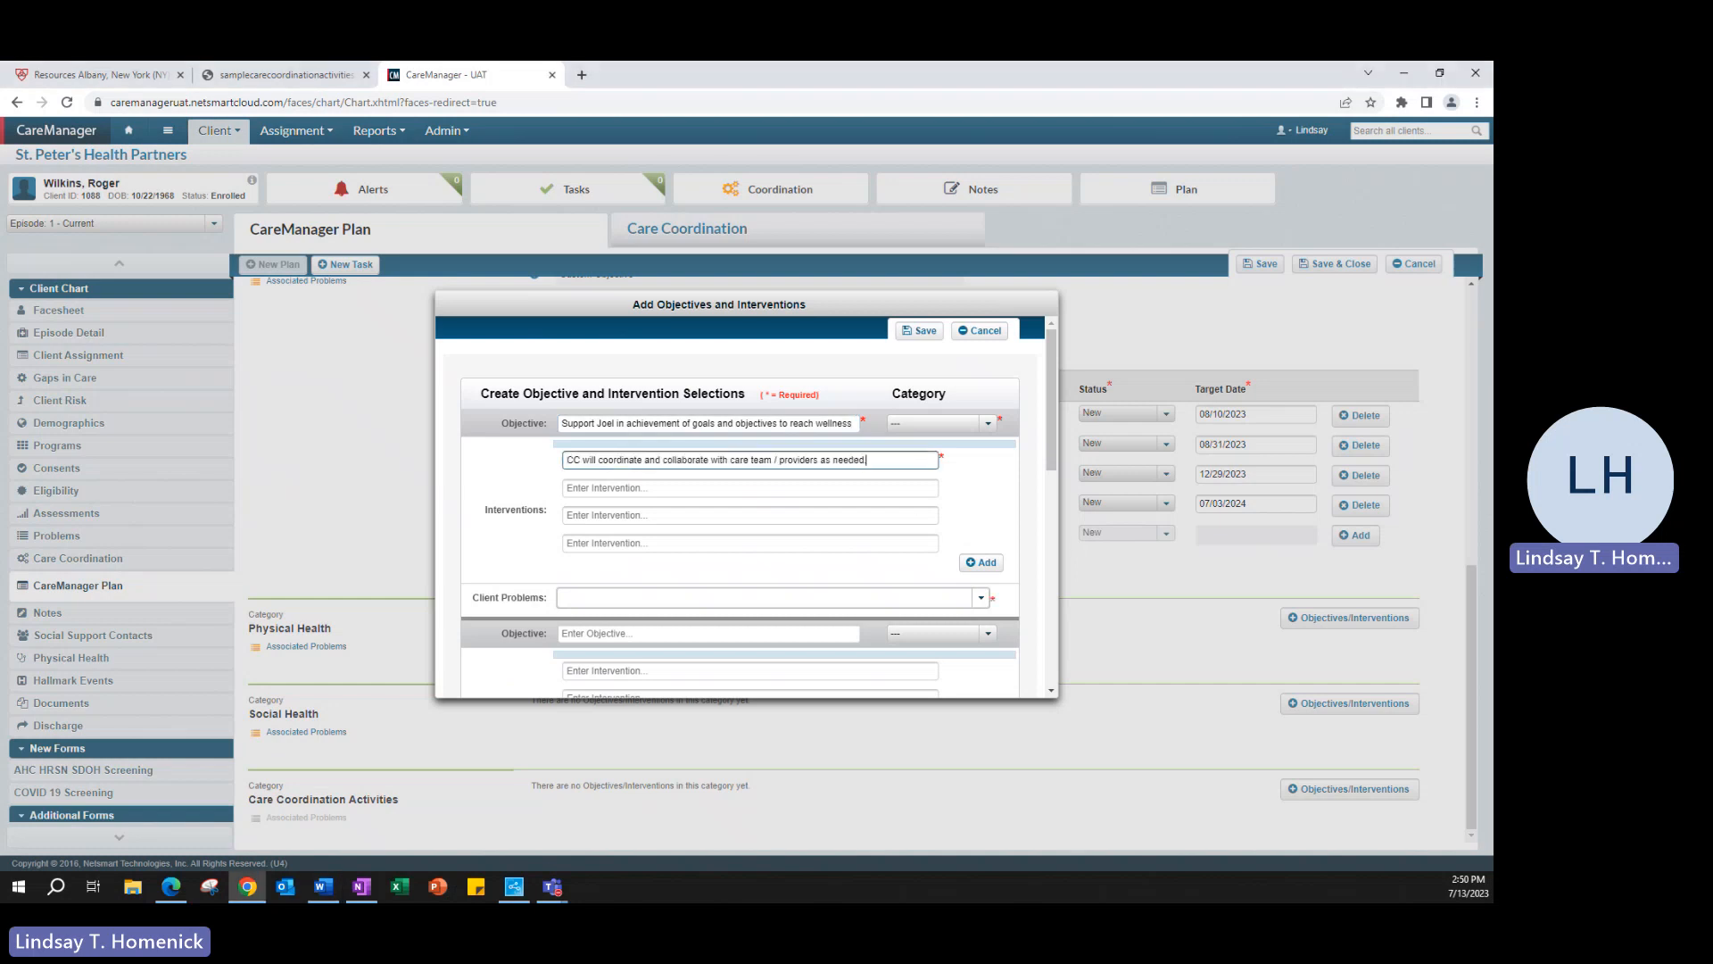
key(alt+Tab)
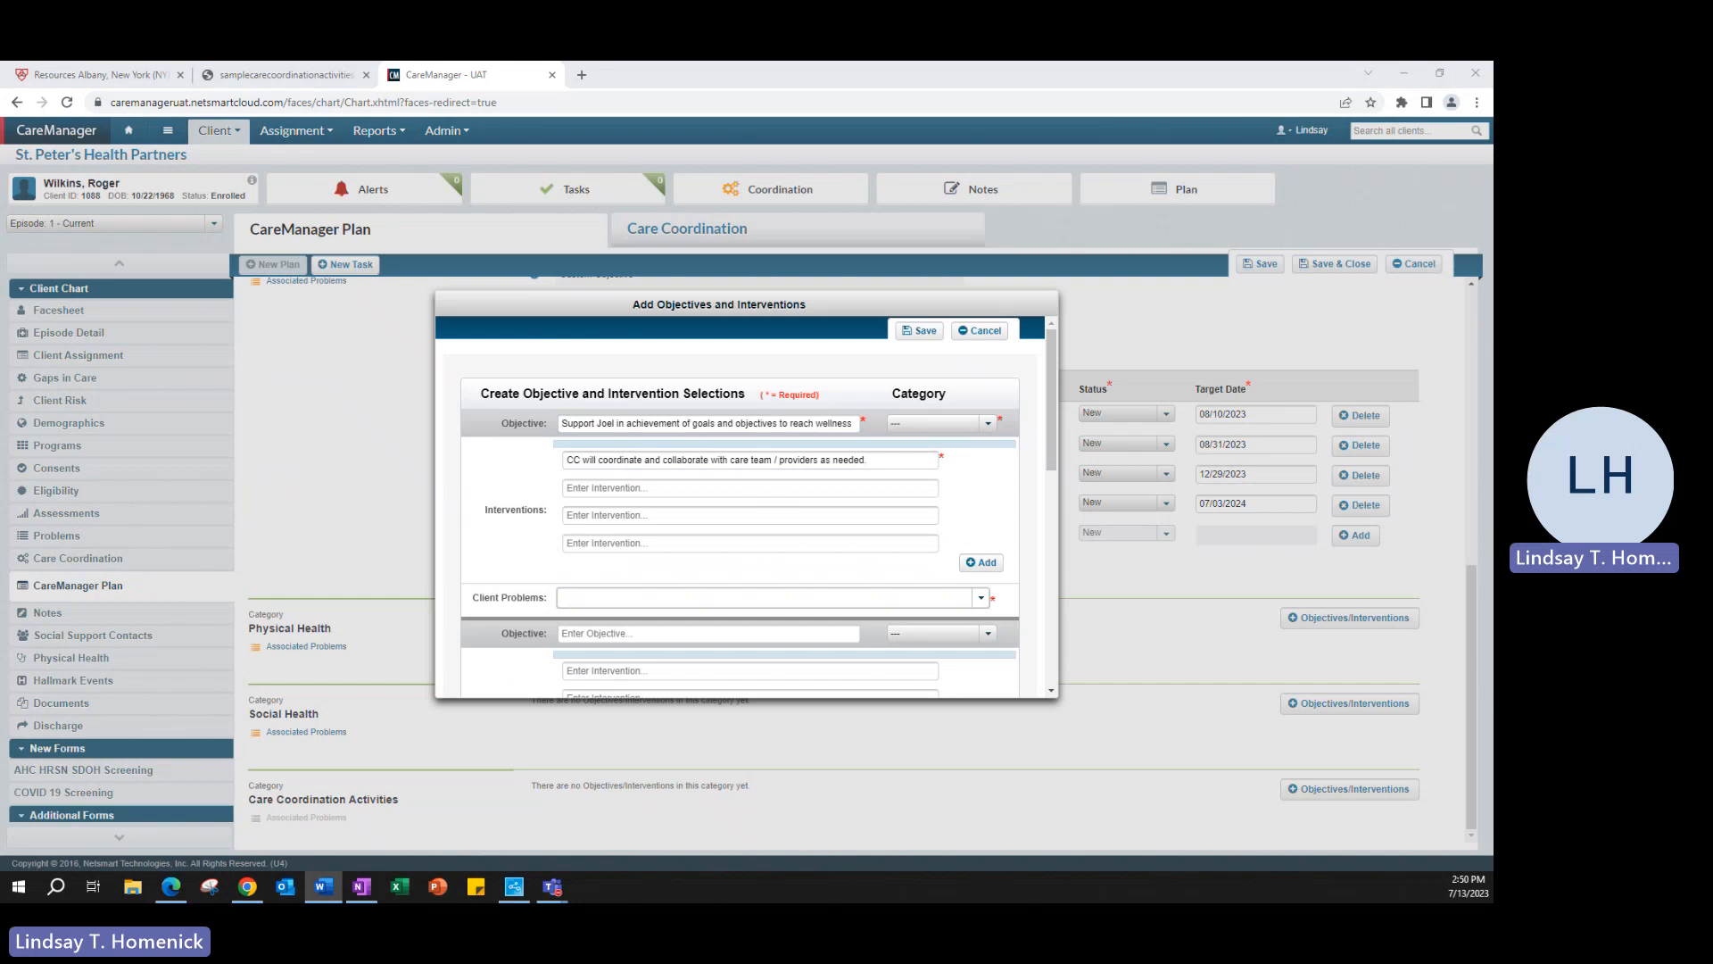
click(616, 489)
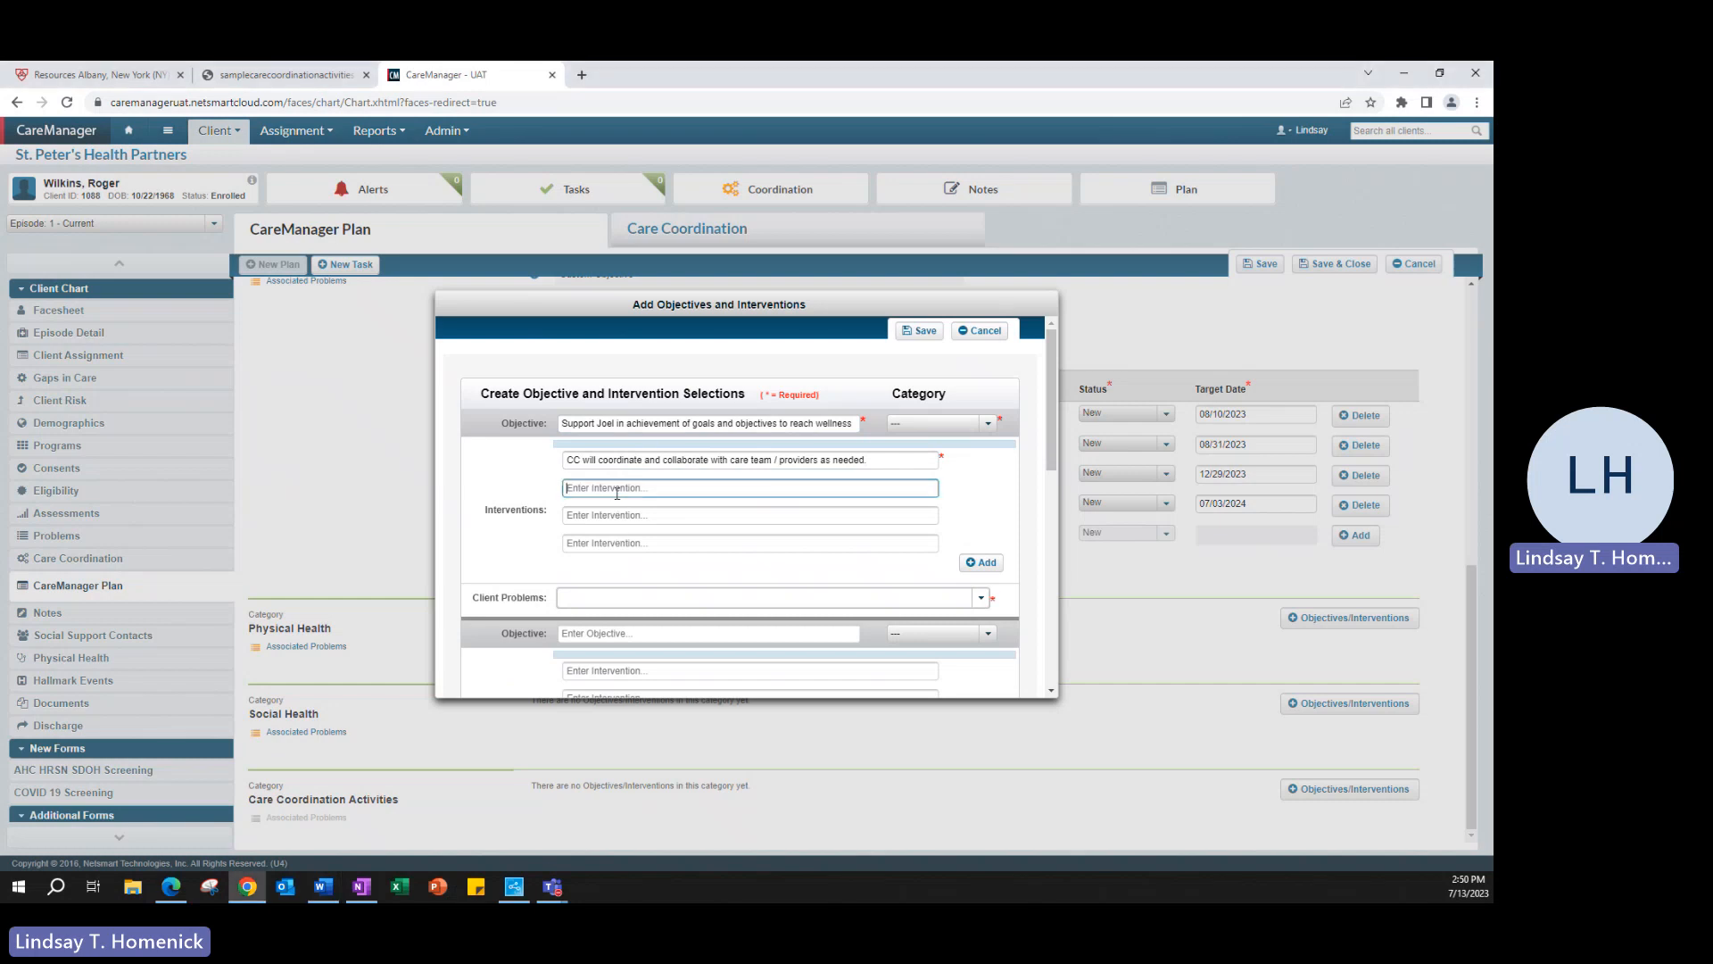
key(ctrl+v)
Step: Add interventions for CC to educate and support client and family regarding diagnoses or other needs, and to identify and link resources, including transportation needs
key(alt+Tab)
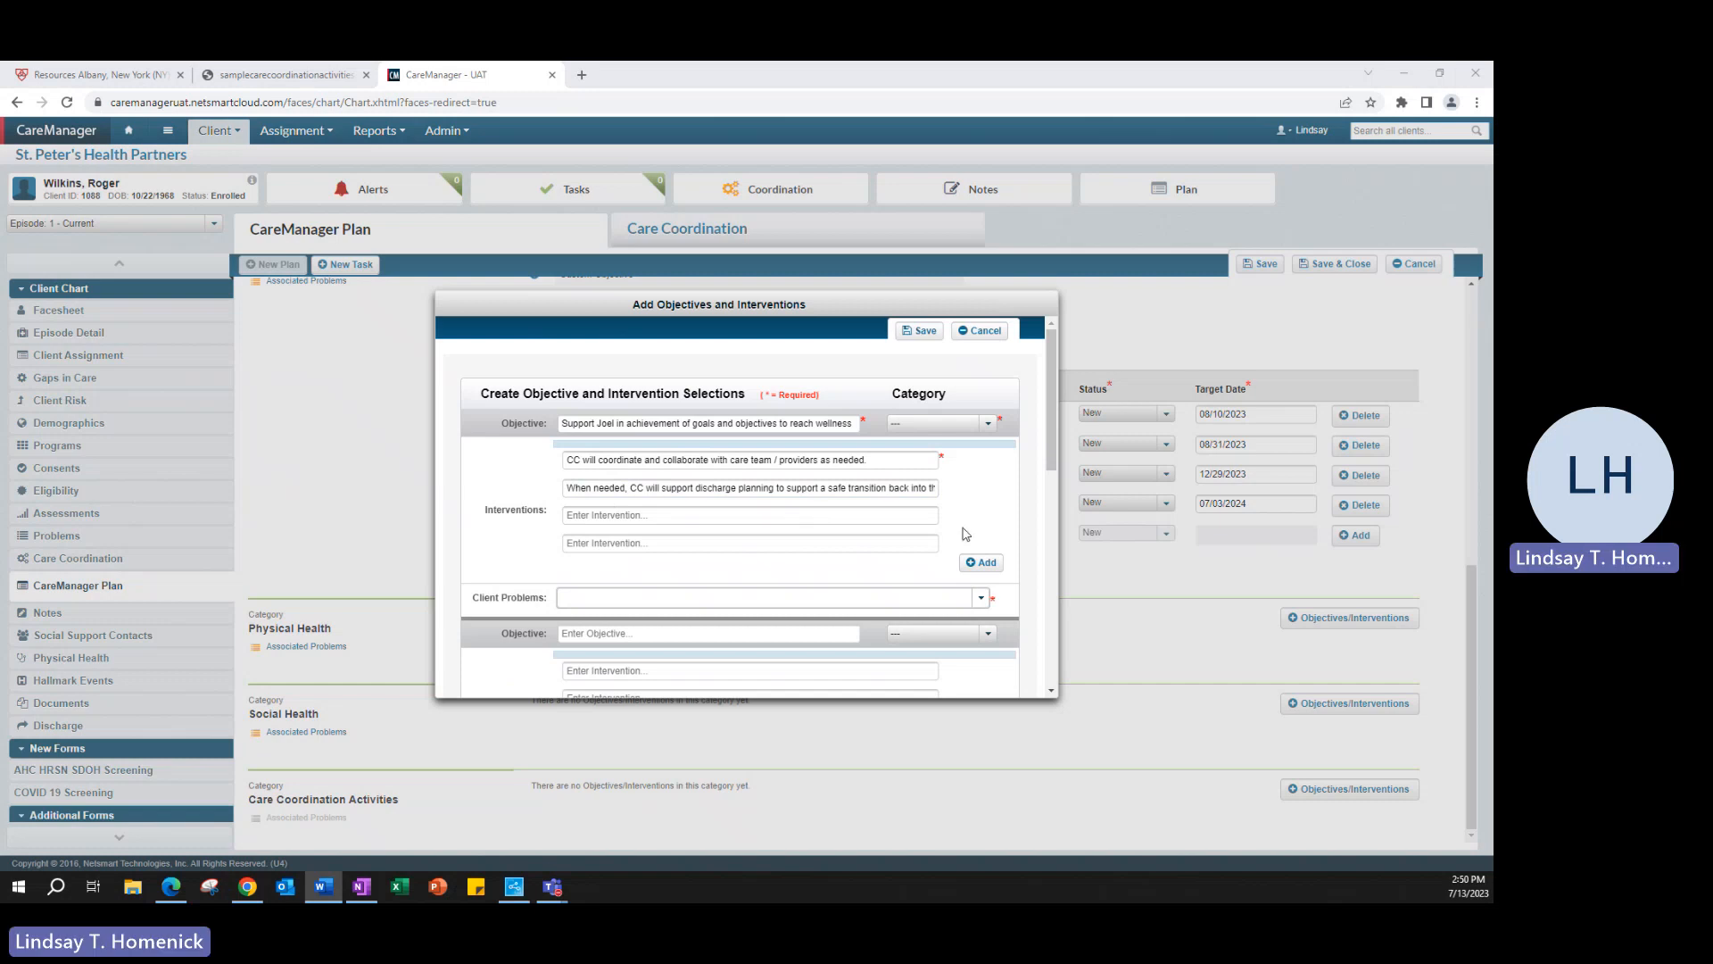
click(827, 516)
key(ctrl+v)
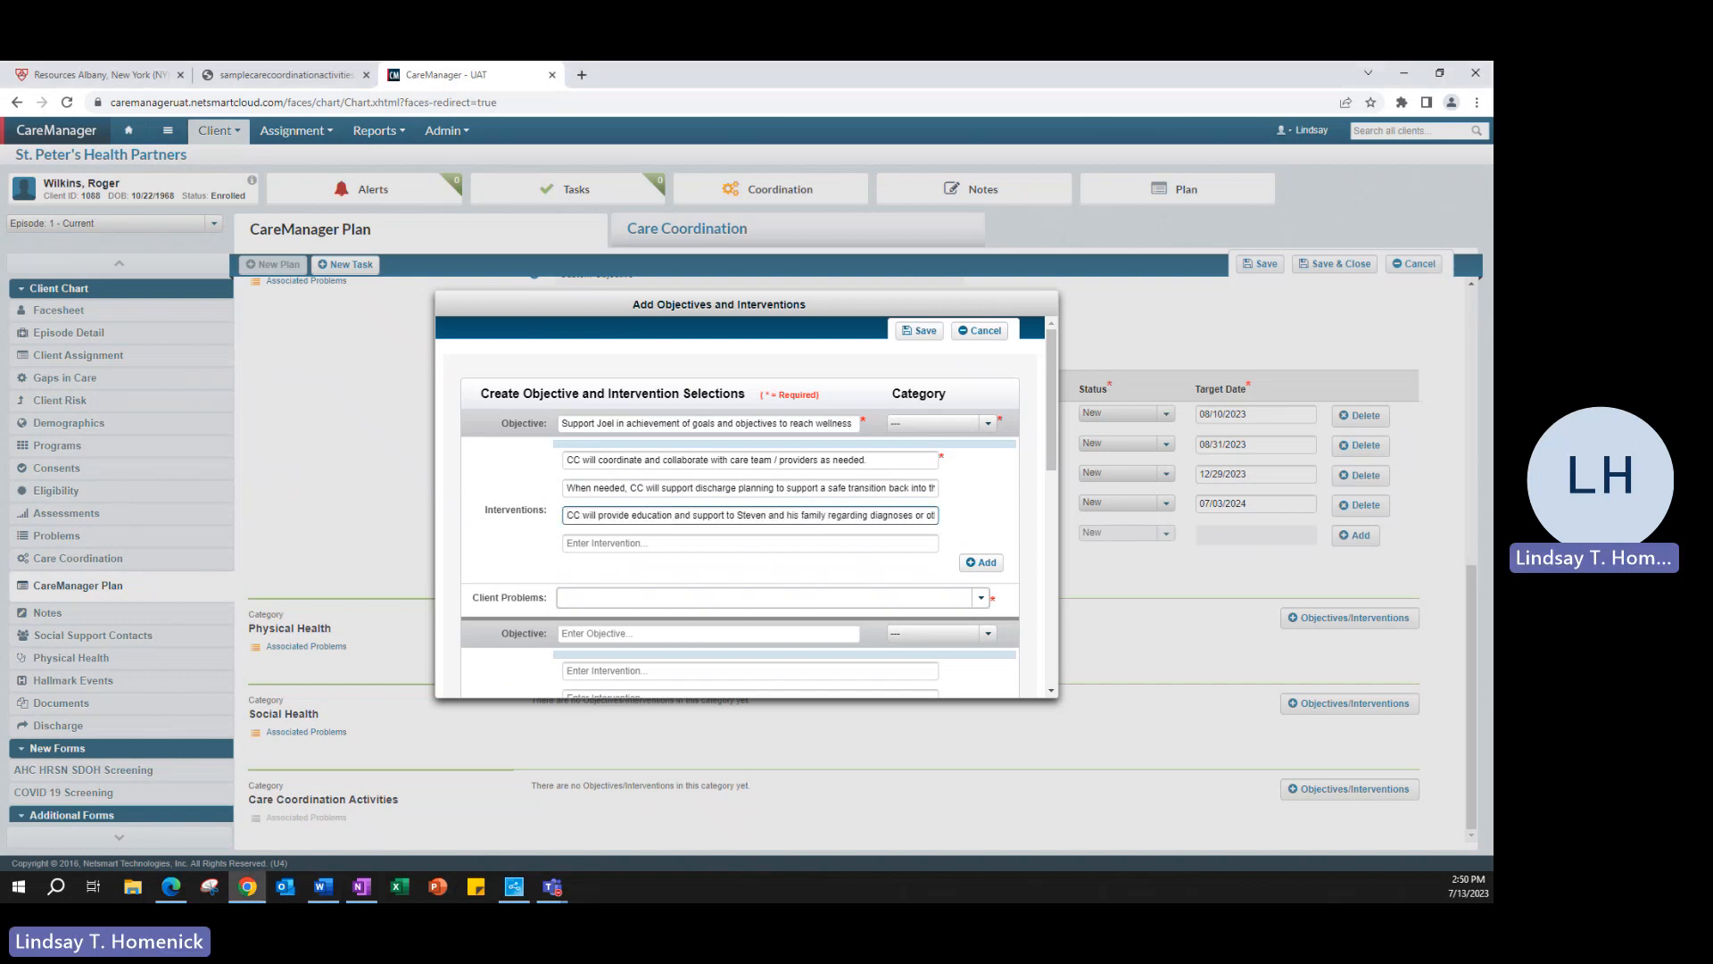
key(alt+Tab)
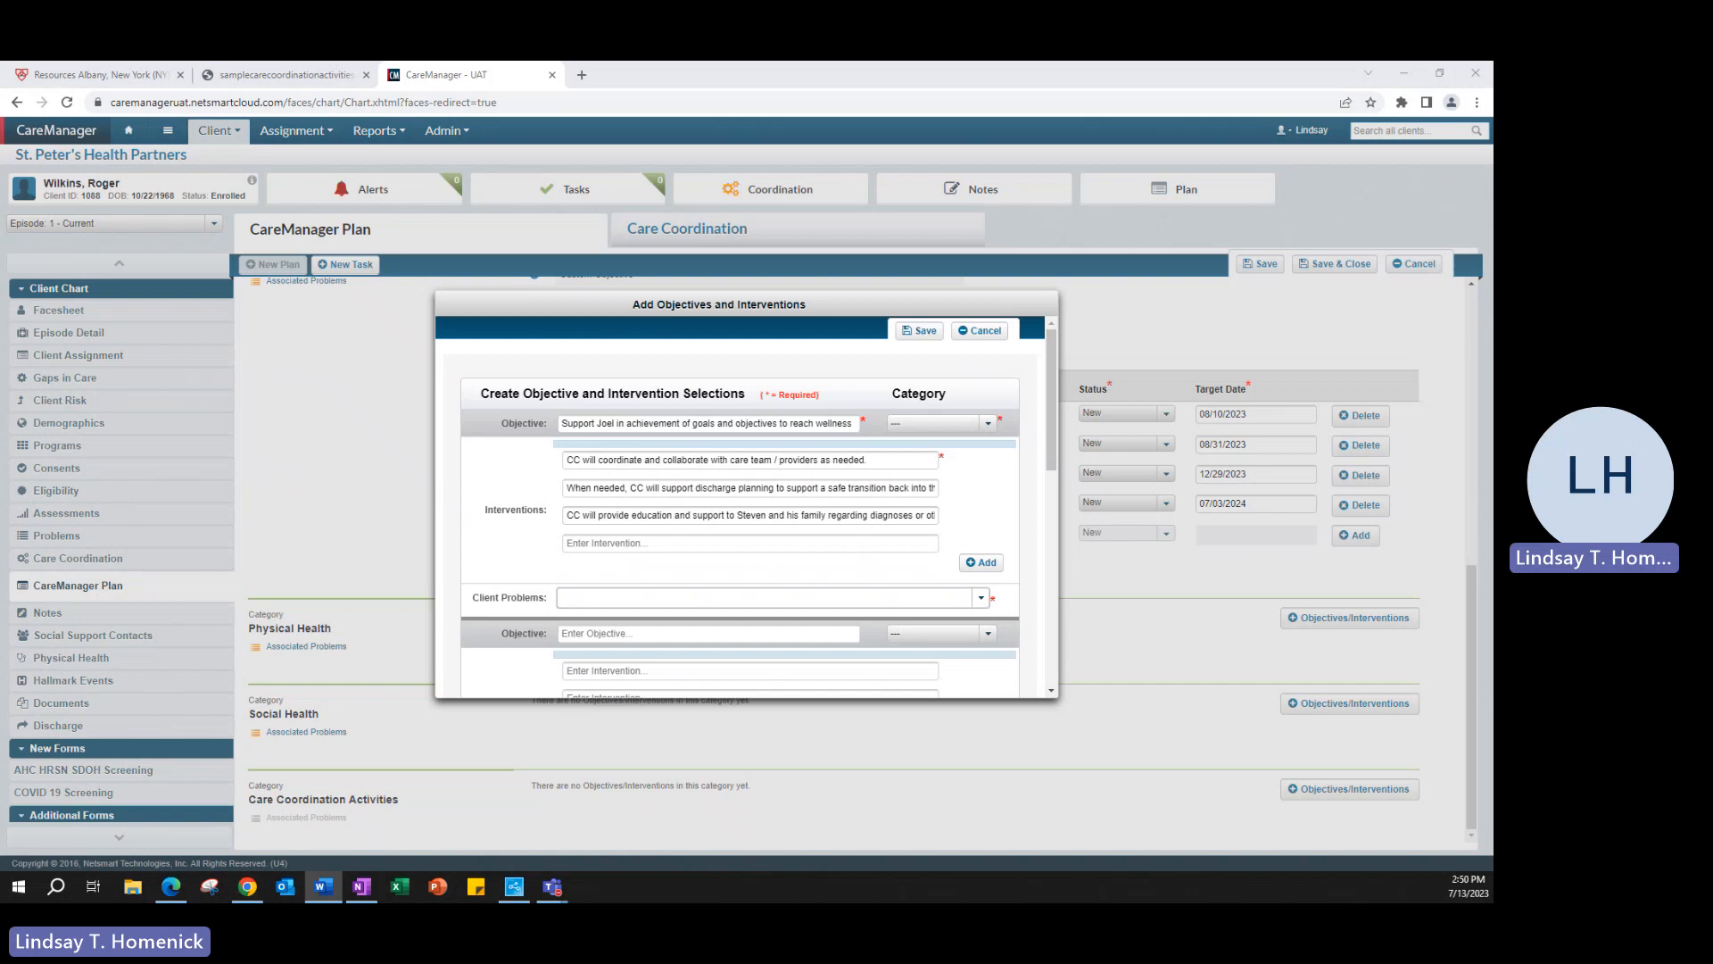
click(831, 544)
text(CC will identify resources and community support and help link Steven to those resources)
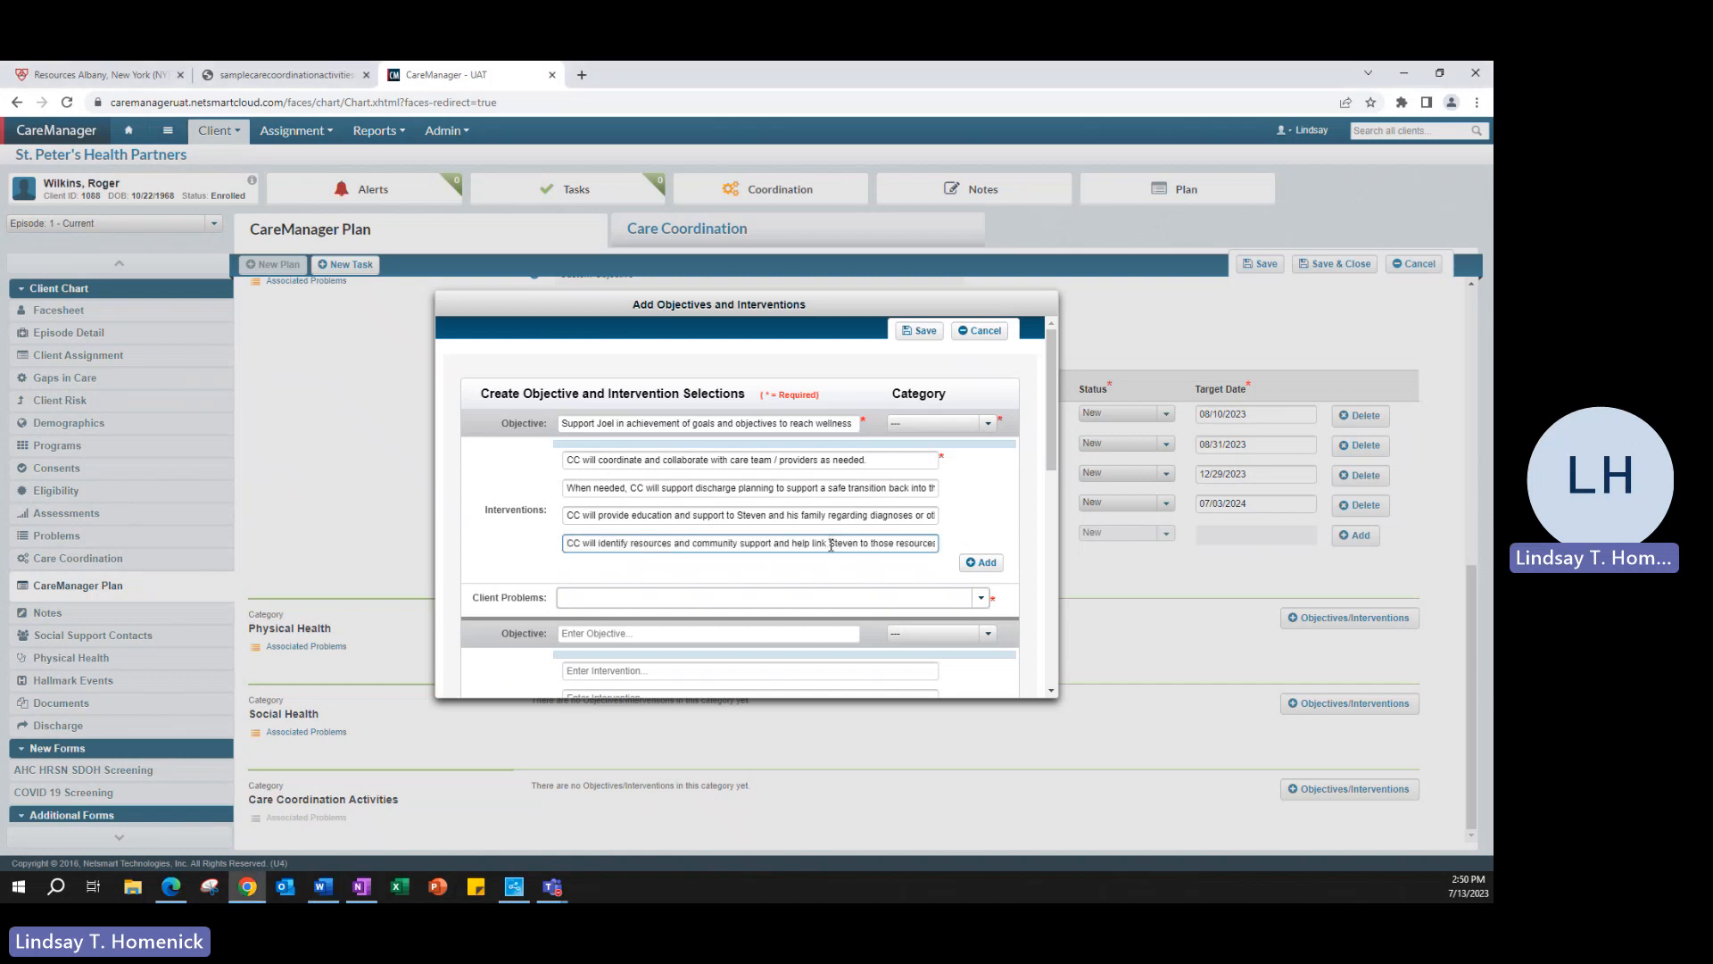
Step: Assign the objective to Care Coordination Activities with client problems Depressive disorder (disorder), Food insecurity and Diabetes mellitus (disorder), and save it to the plan
click(987, 423)
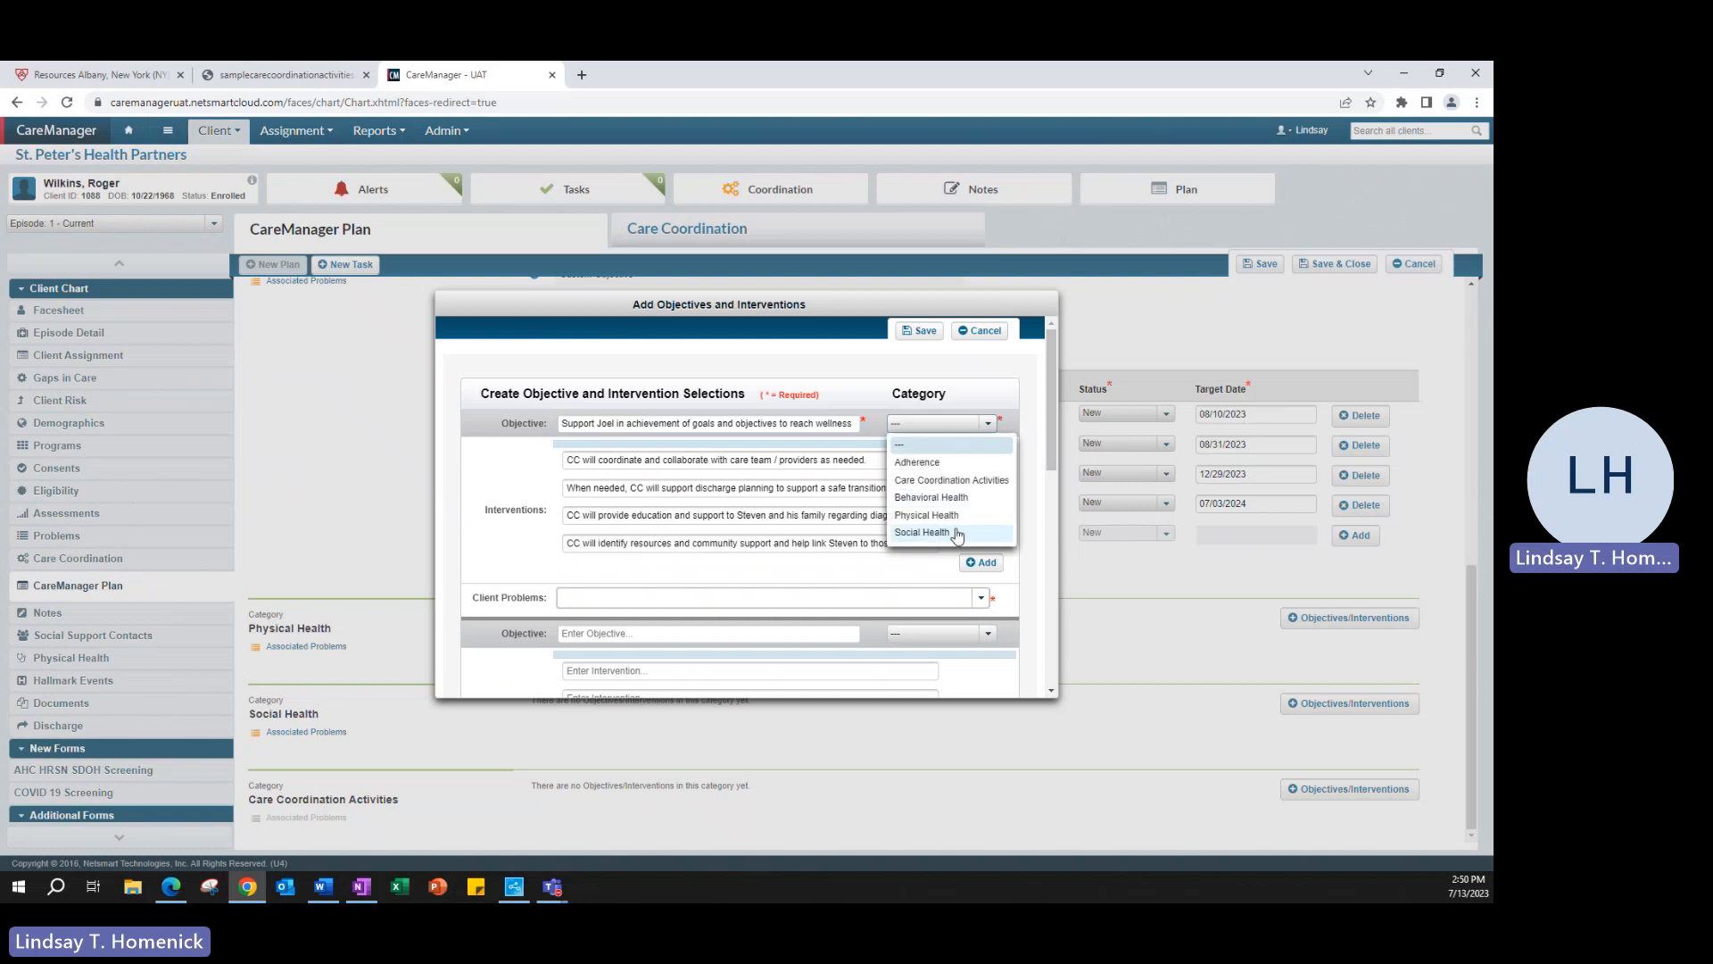
click(951, 480)
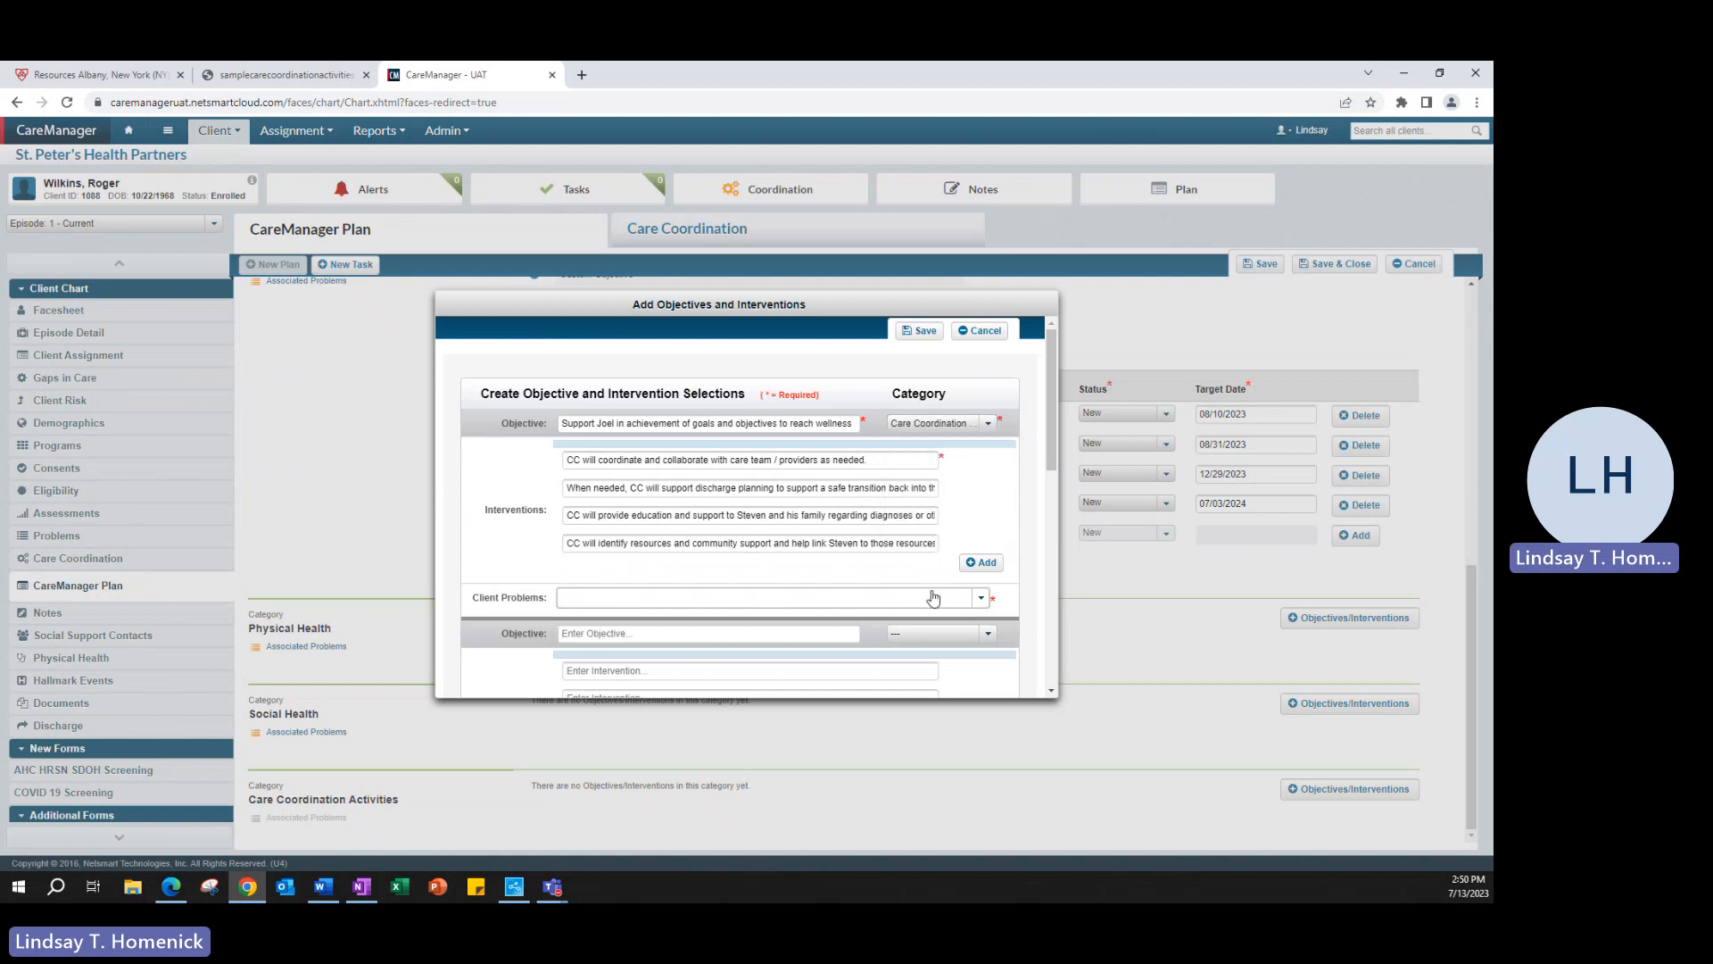
click(978, 598)
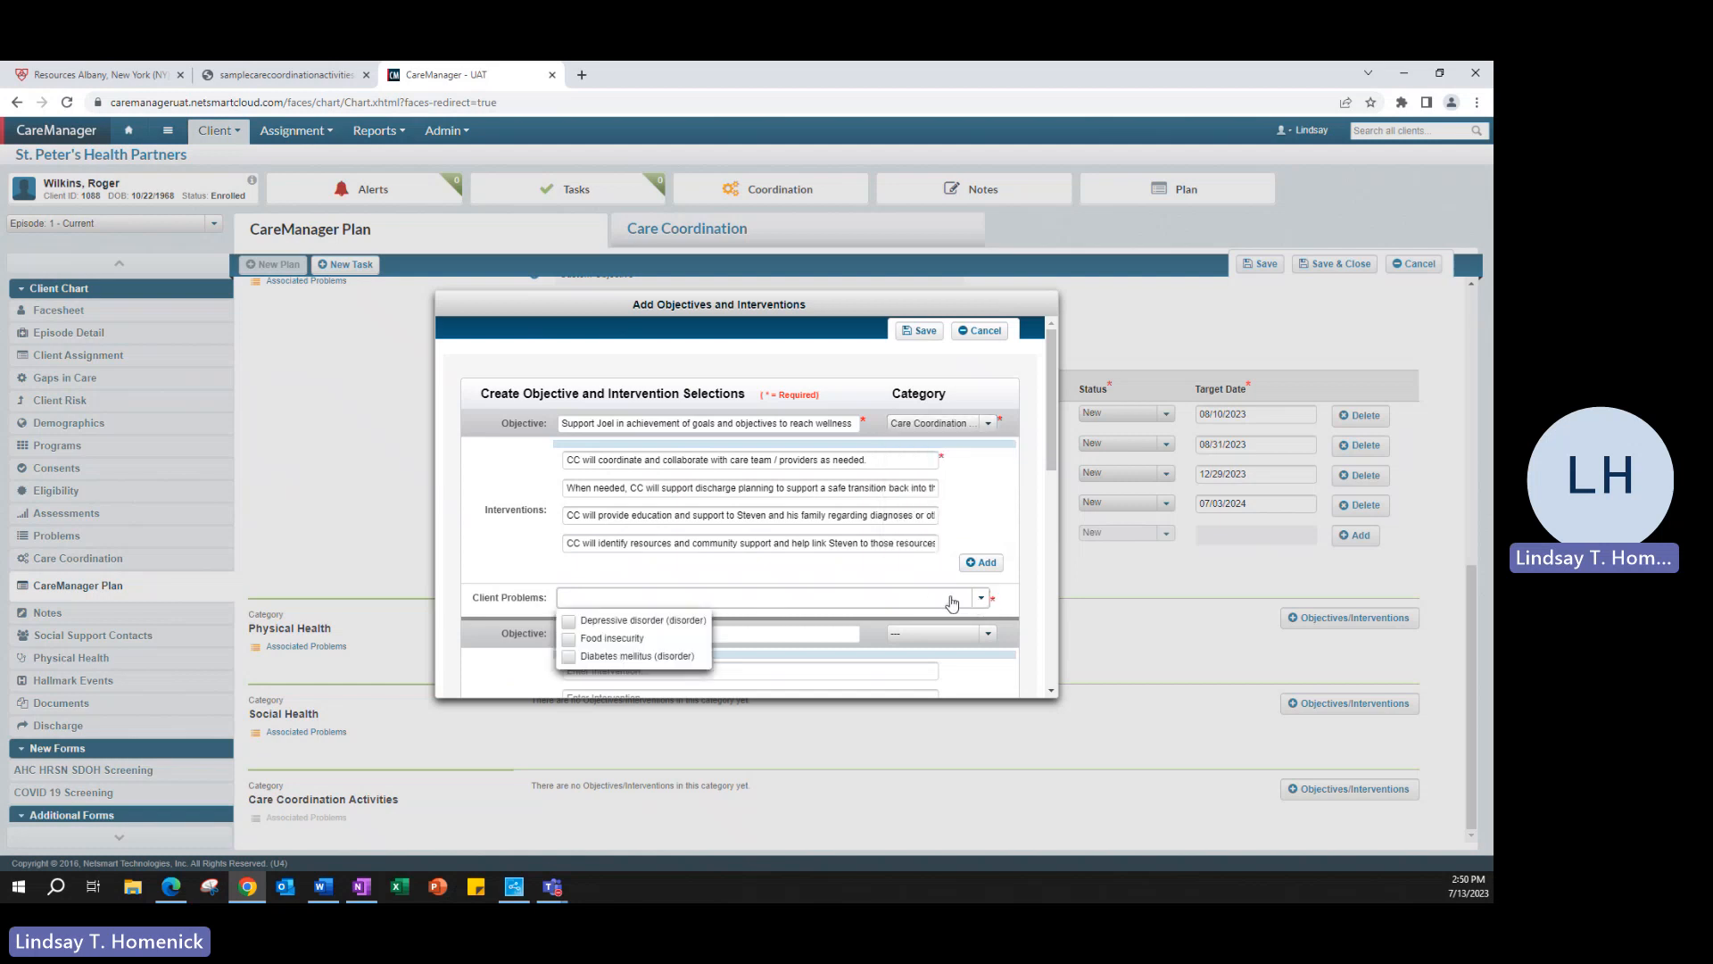
click(639, 622)
click(632, 640)
click(671, 658)
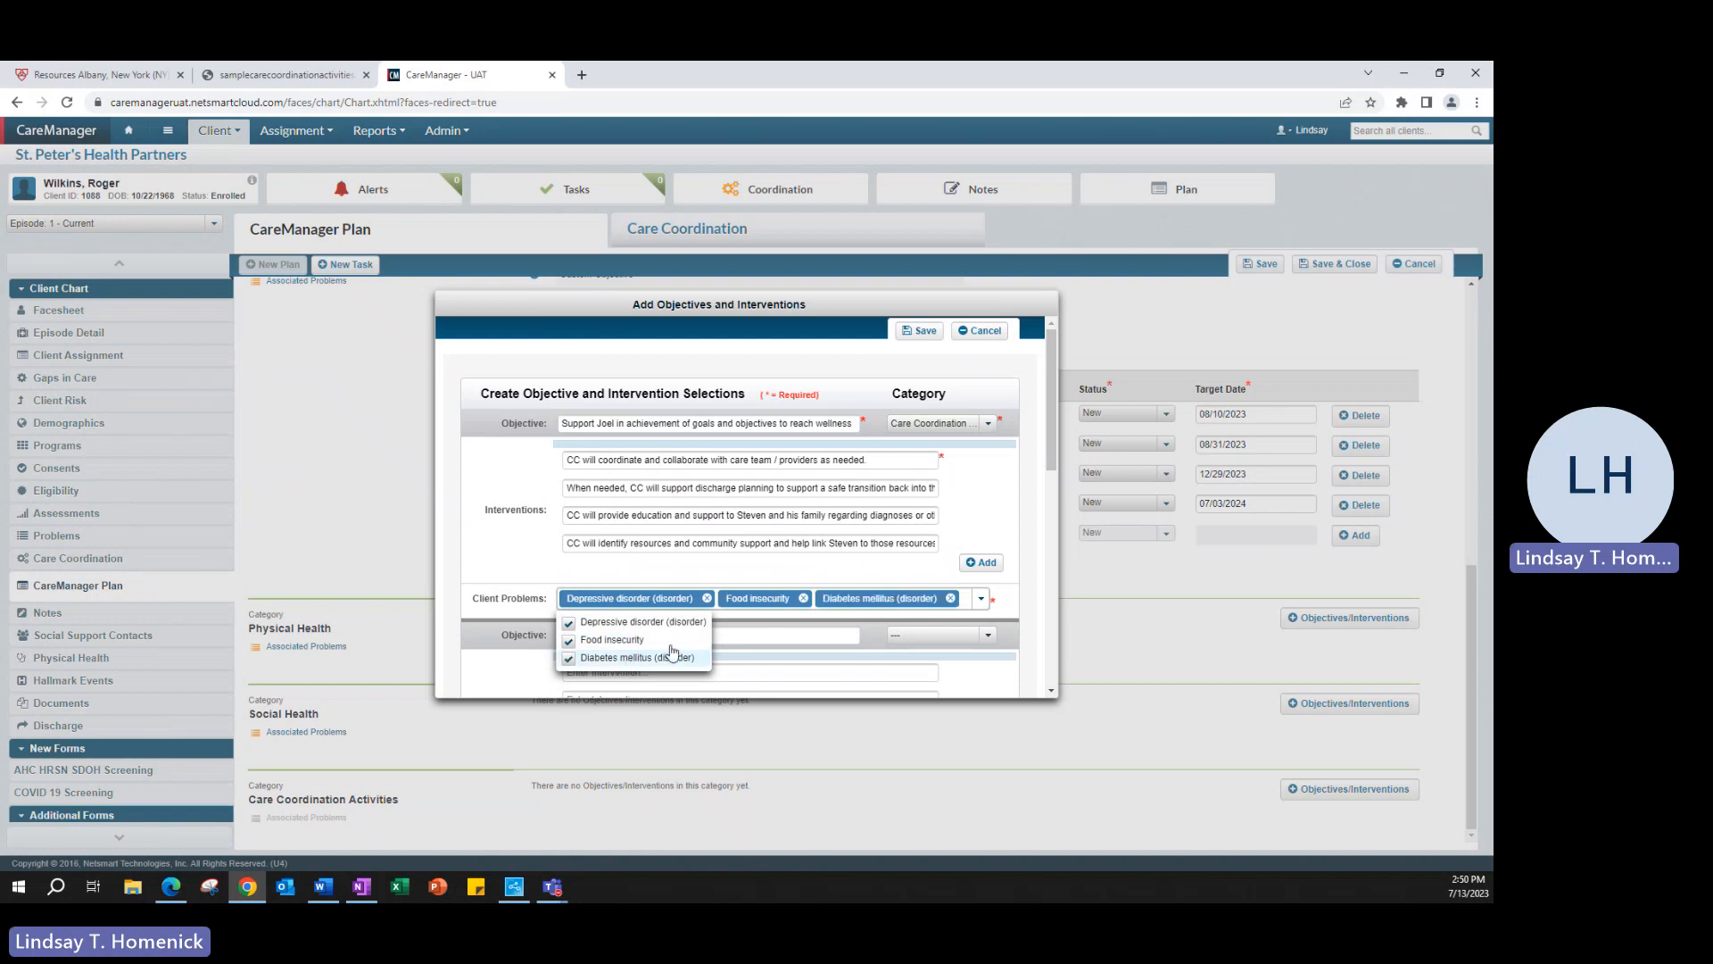
click(921, 567)
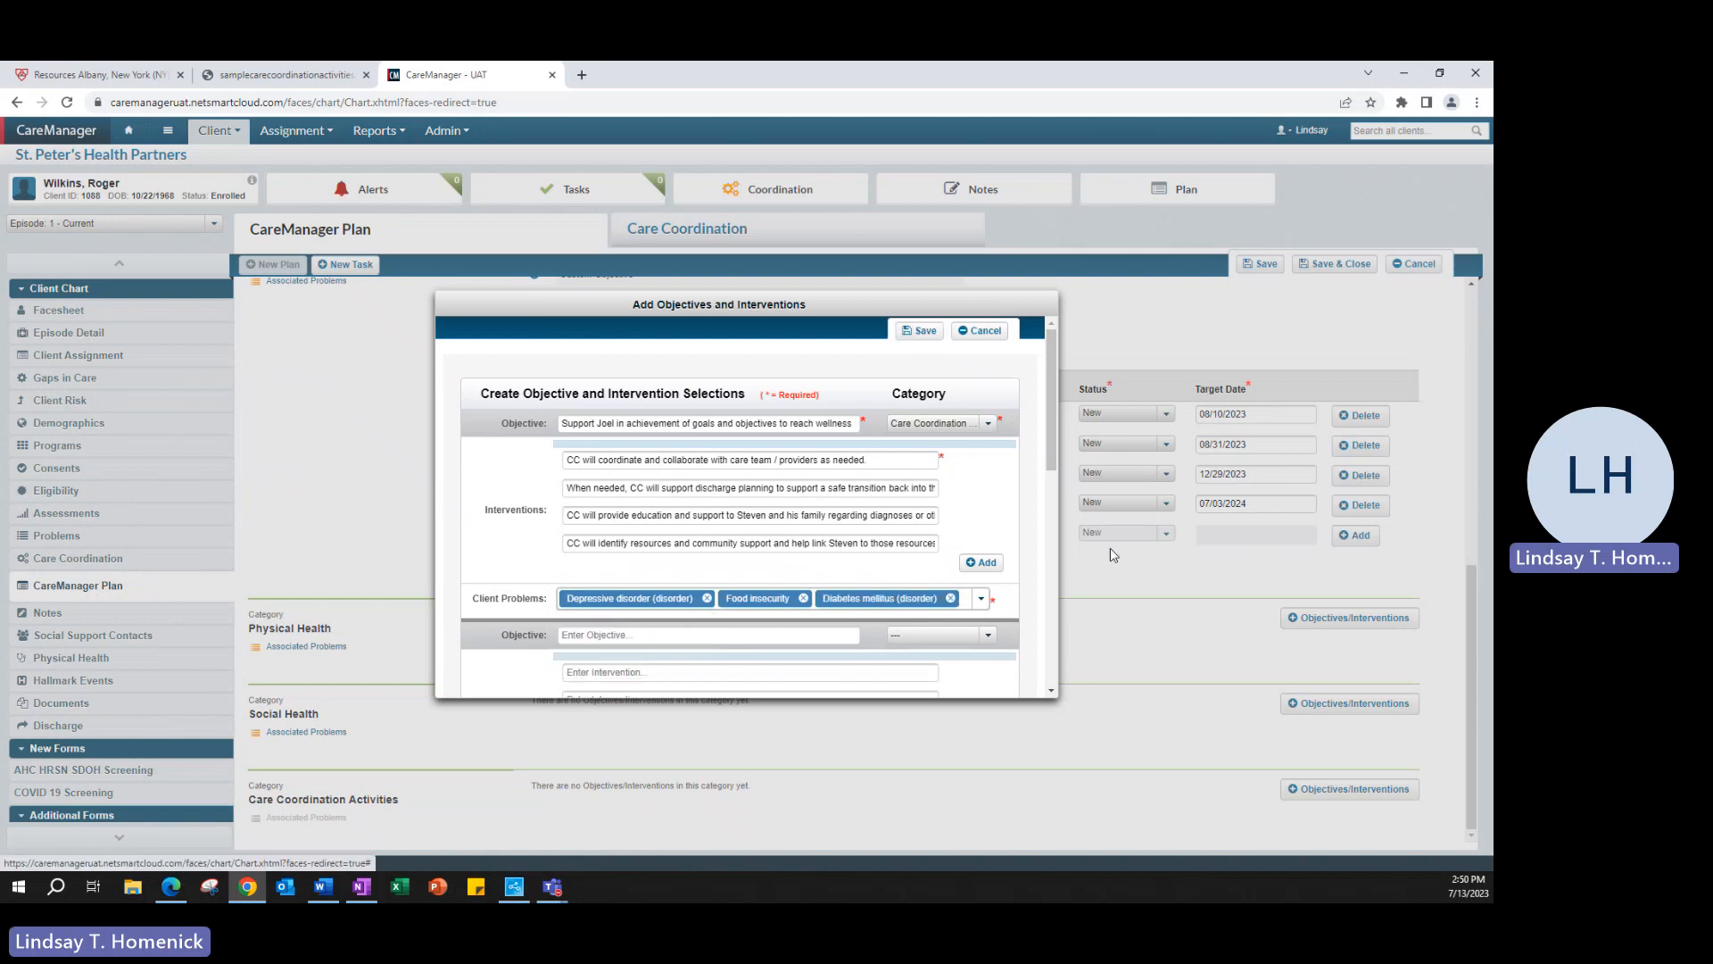
scroll(1170, 598, down, 3)
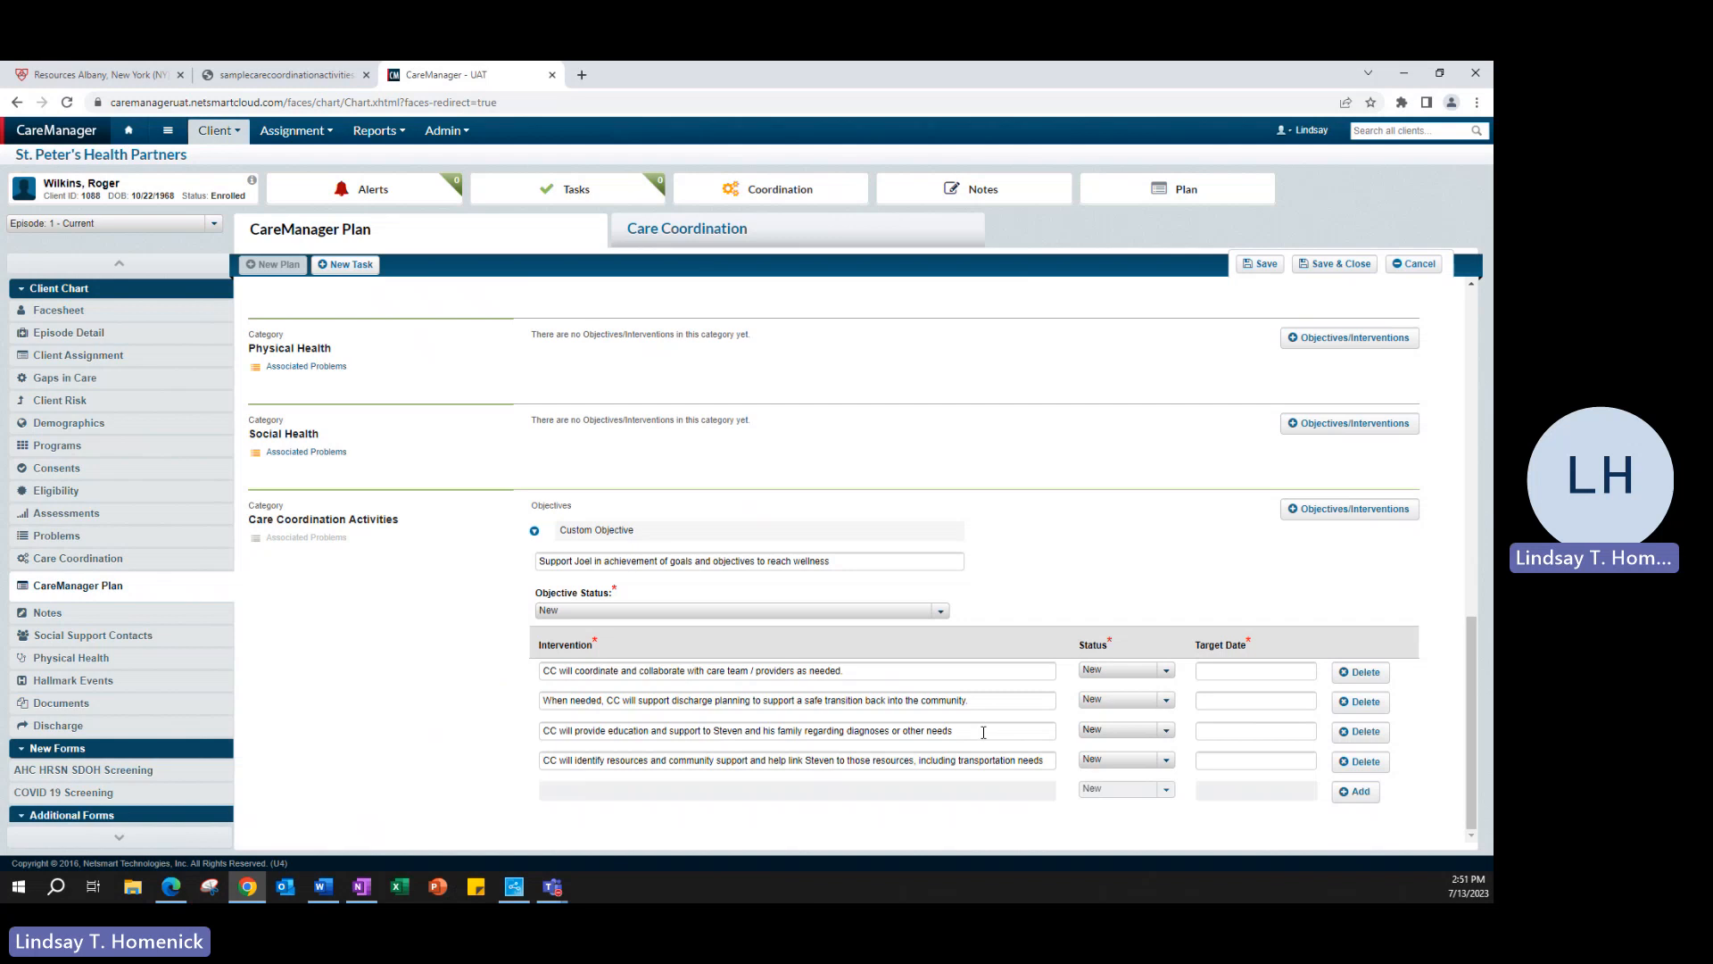
Step: Set the target date of the intervention about collaborating with the care team and providers to 07/02/2024
click(938, 760)
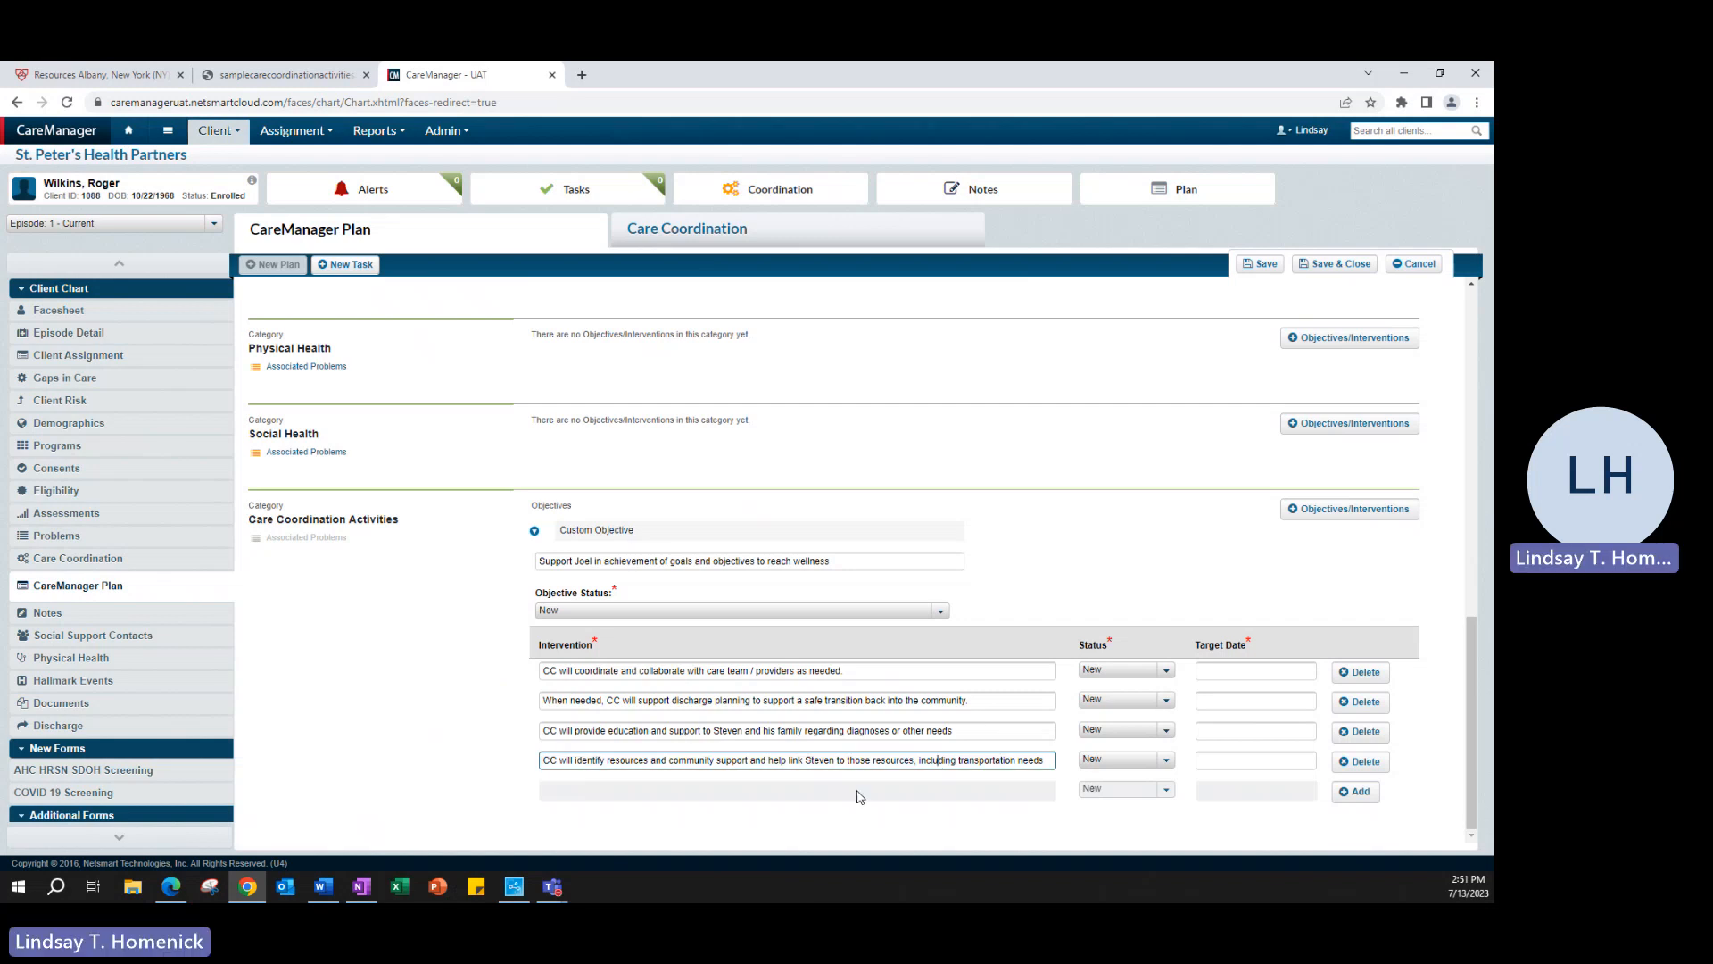
click(1241, 671)
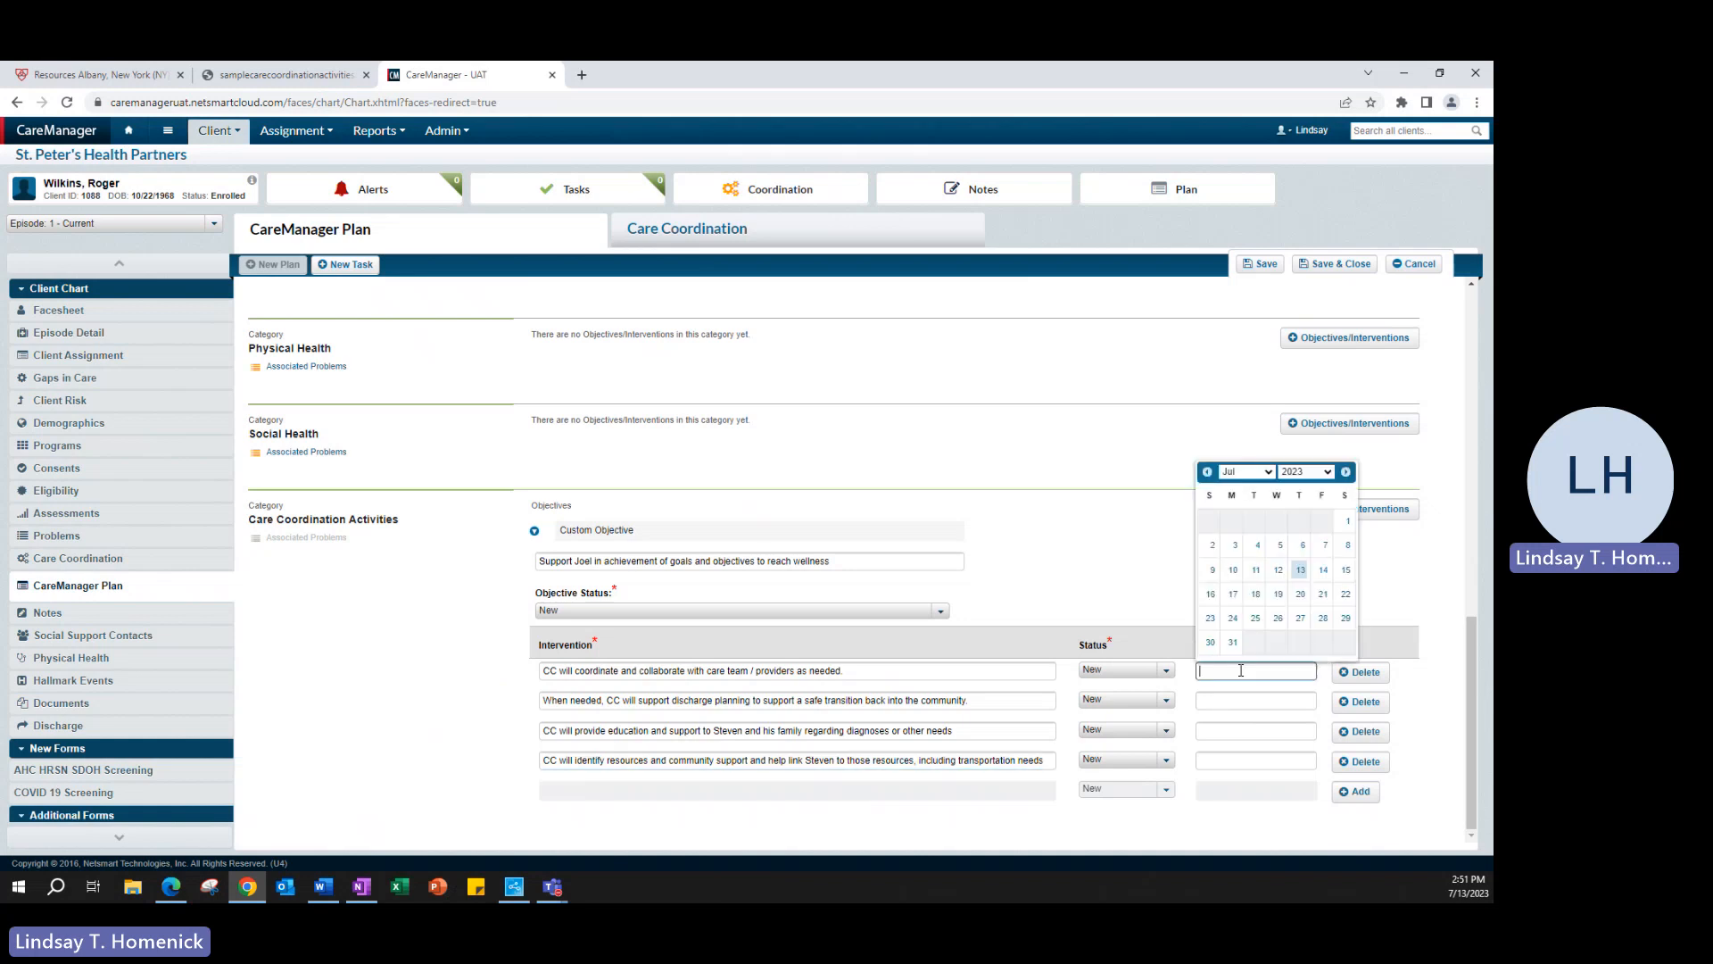
click(1330, 473)
click(1296, 617)
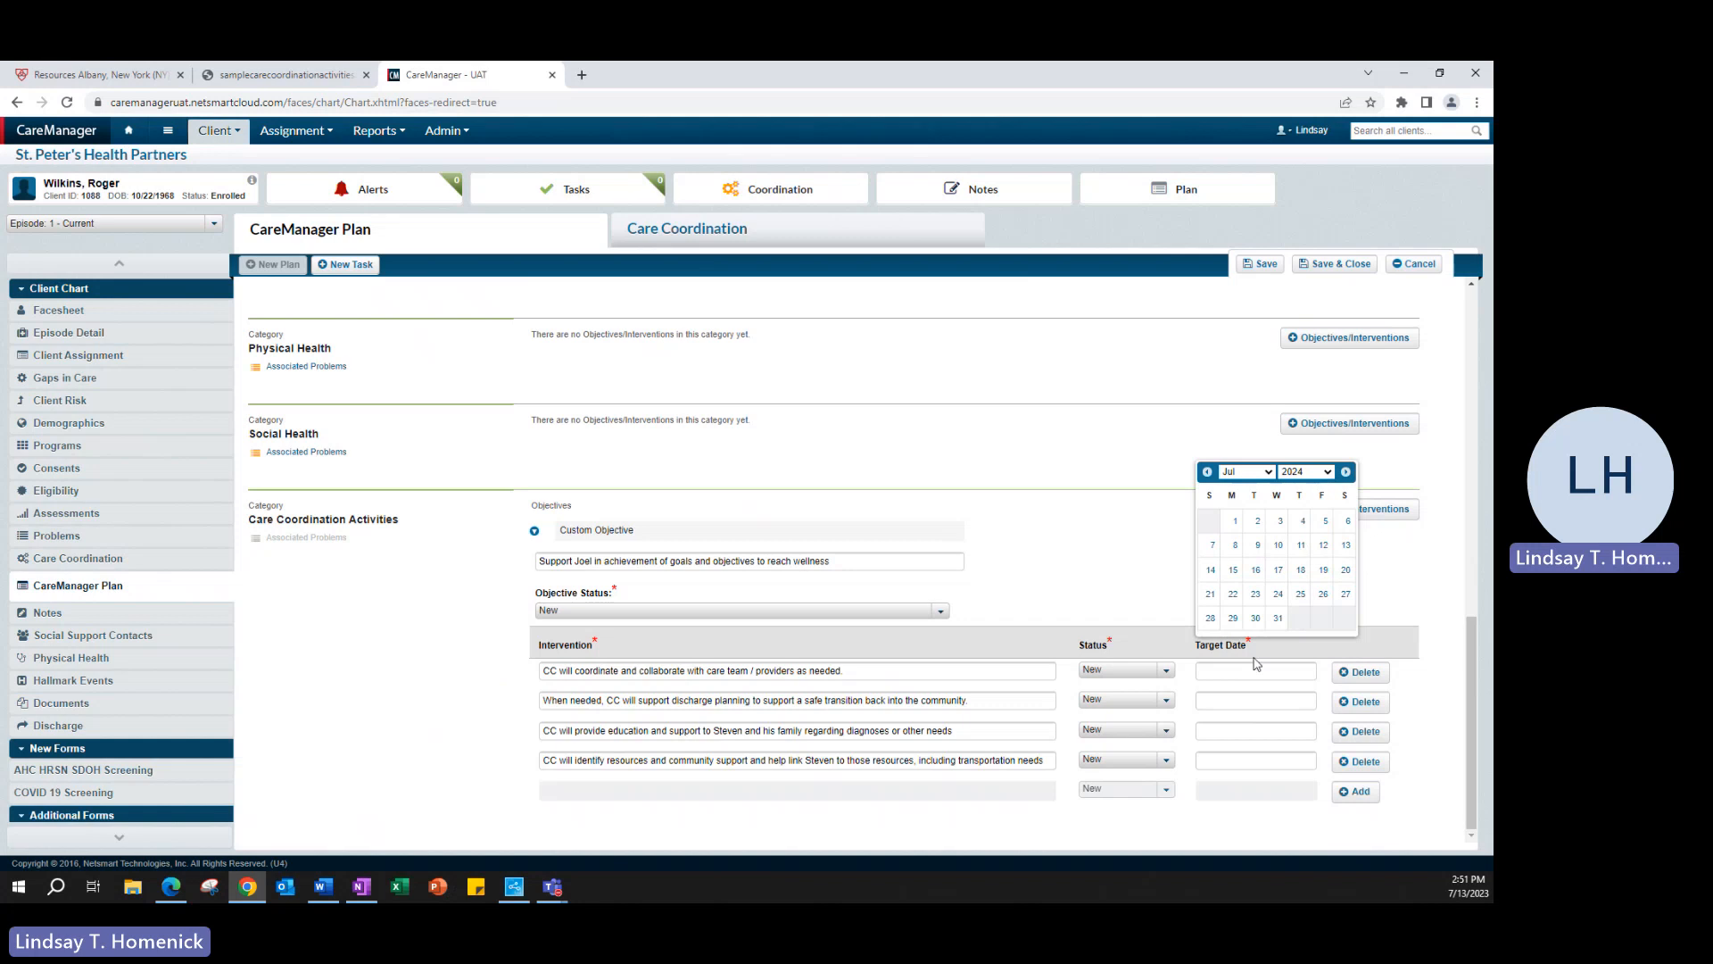
click(1256, 521)
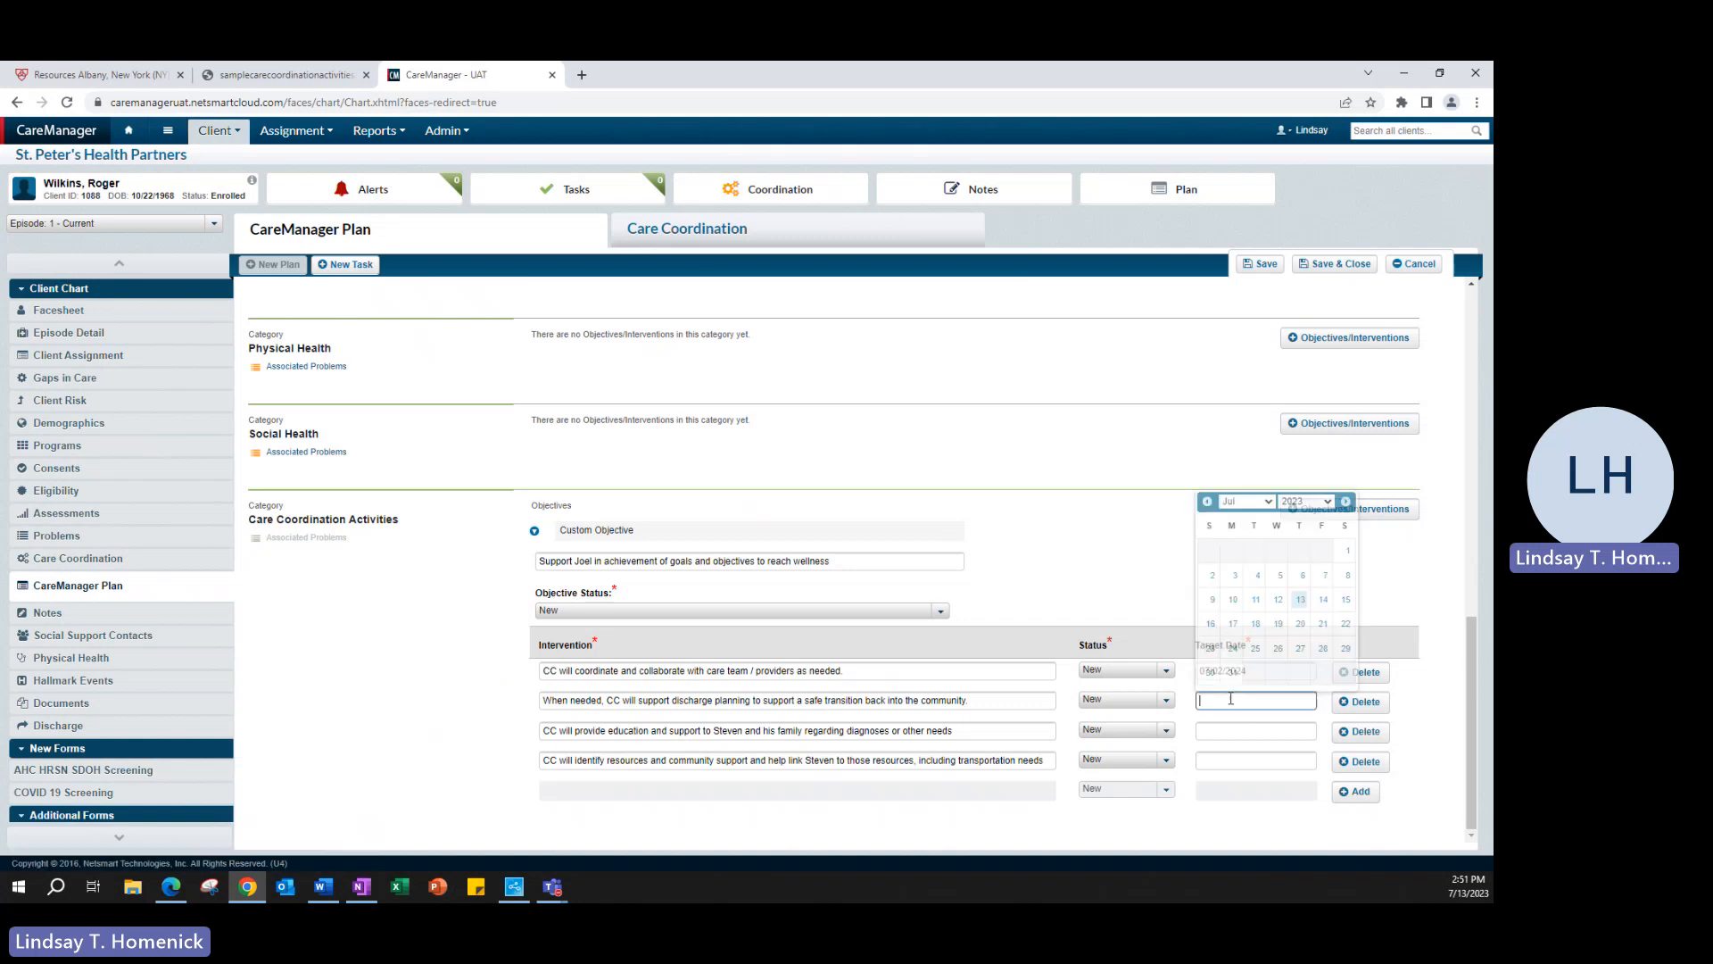
Step: Set the target dates of the discharge planning intervention and the education and support intervention to 07/02/2024
click(1328, 503)
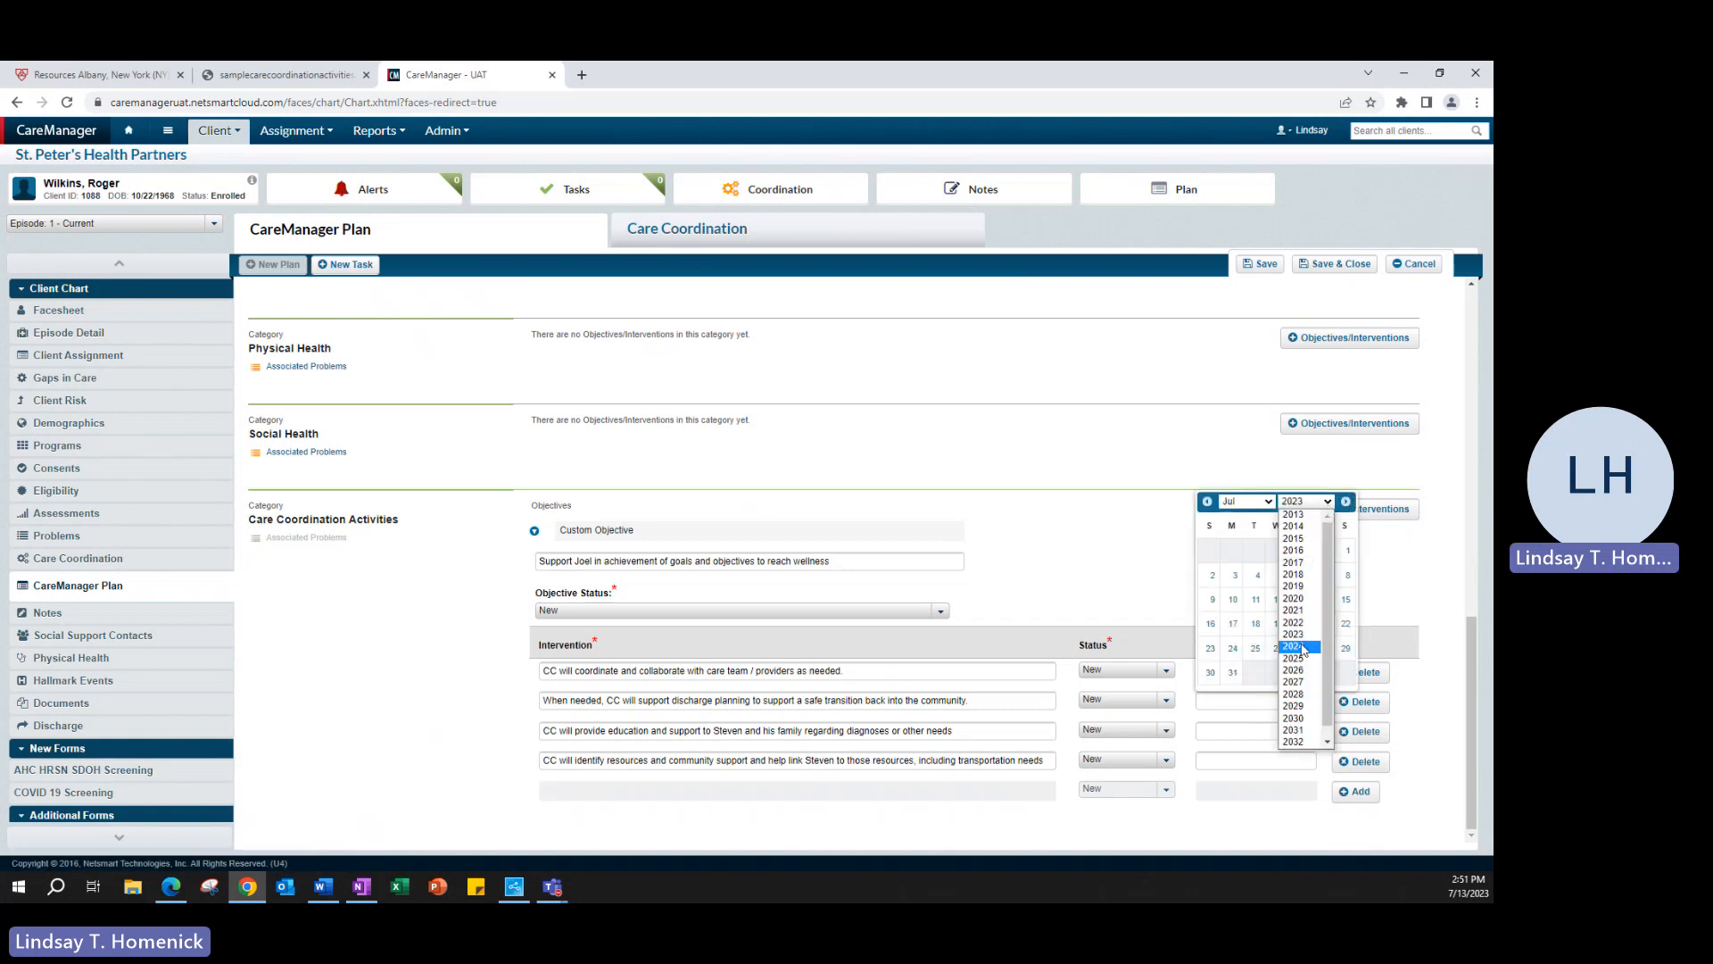
click(1294, 645)
click(1253, 551)
click(1249, 761)
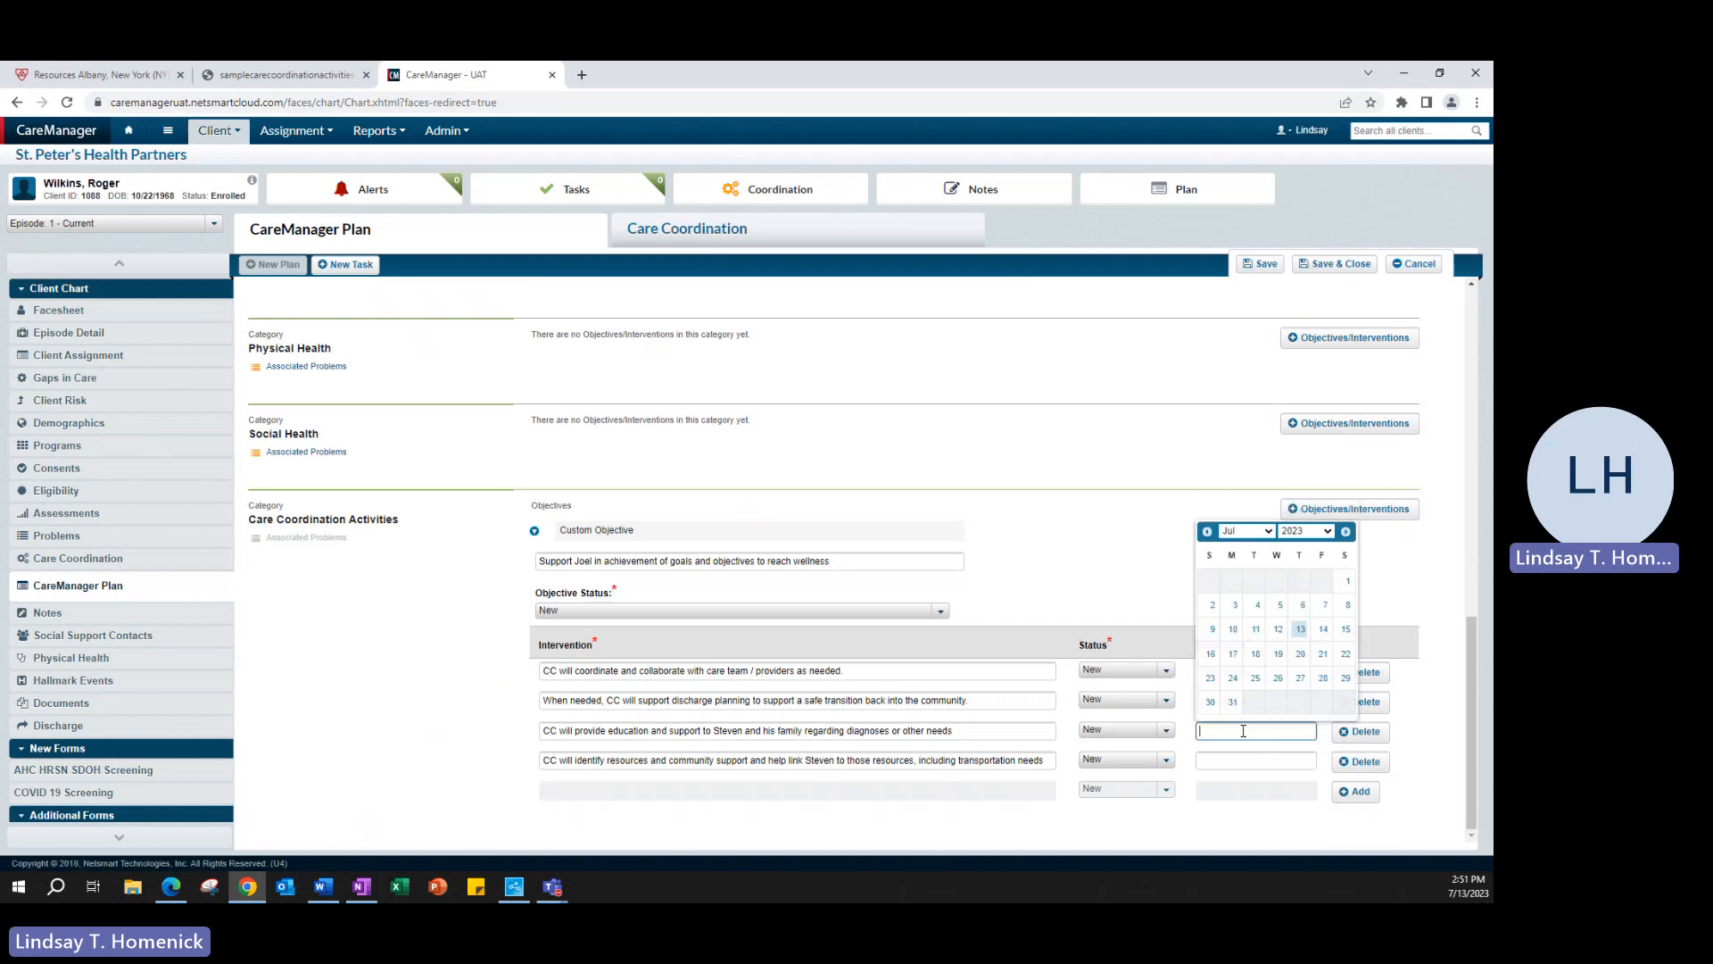
click(1328, 532)
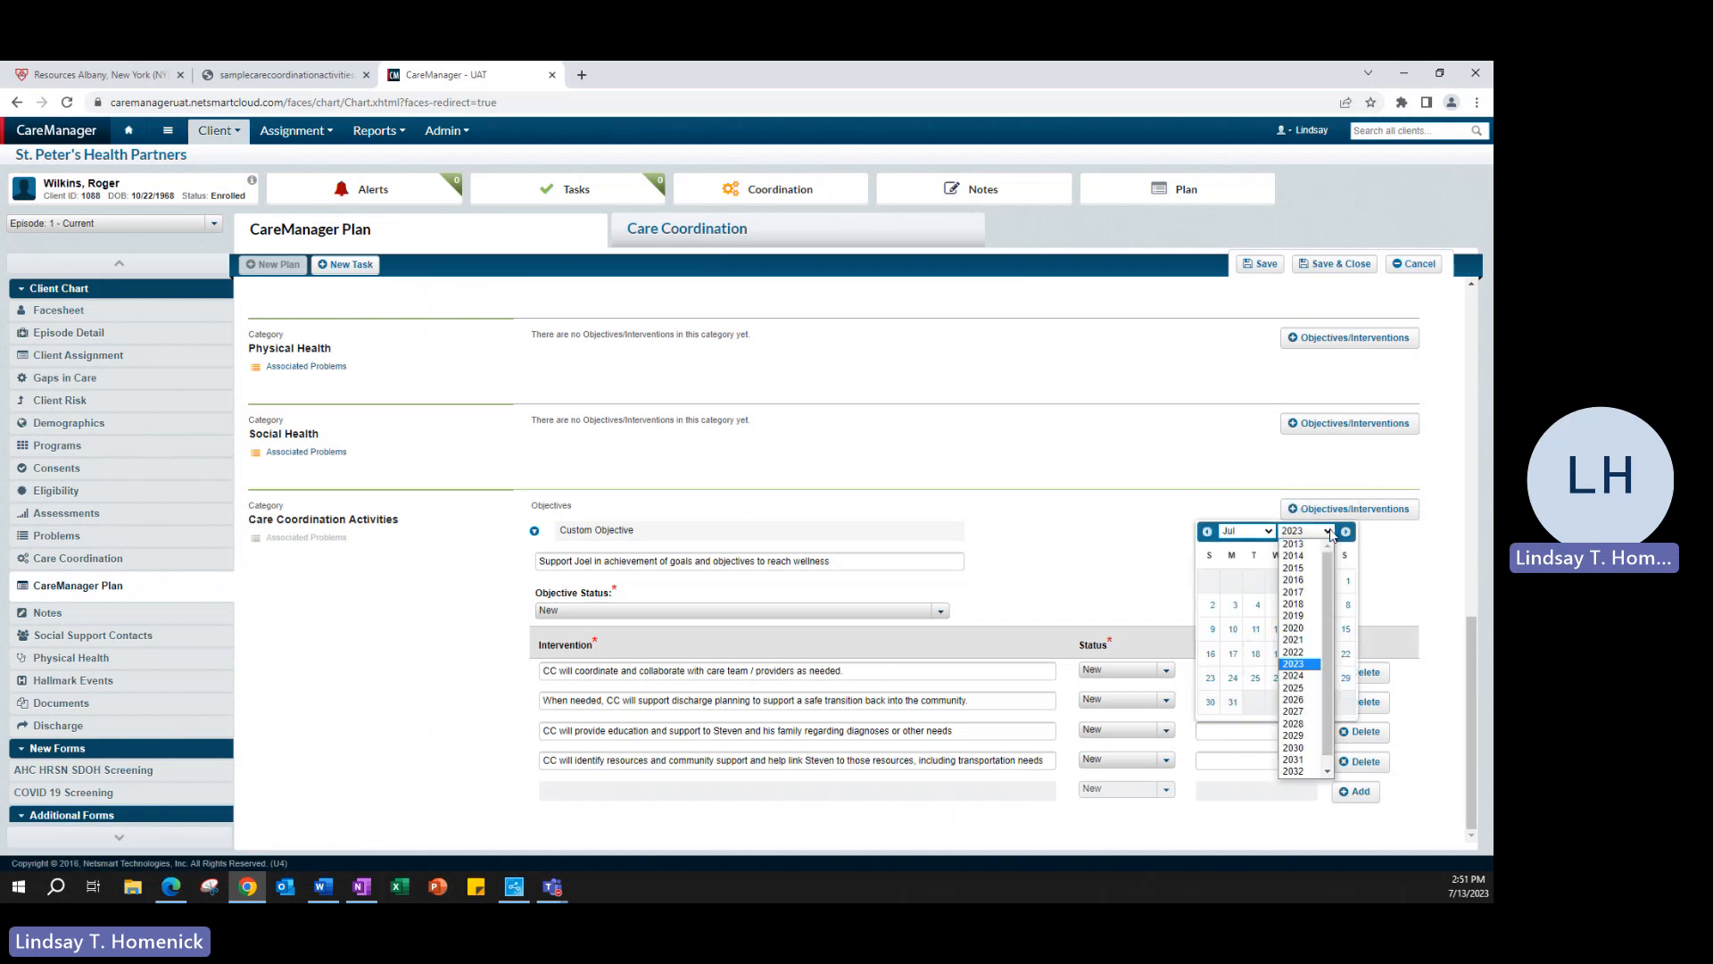
click(1295, 678)
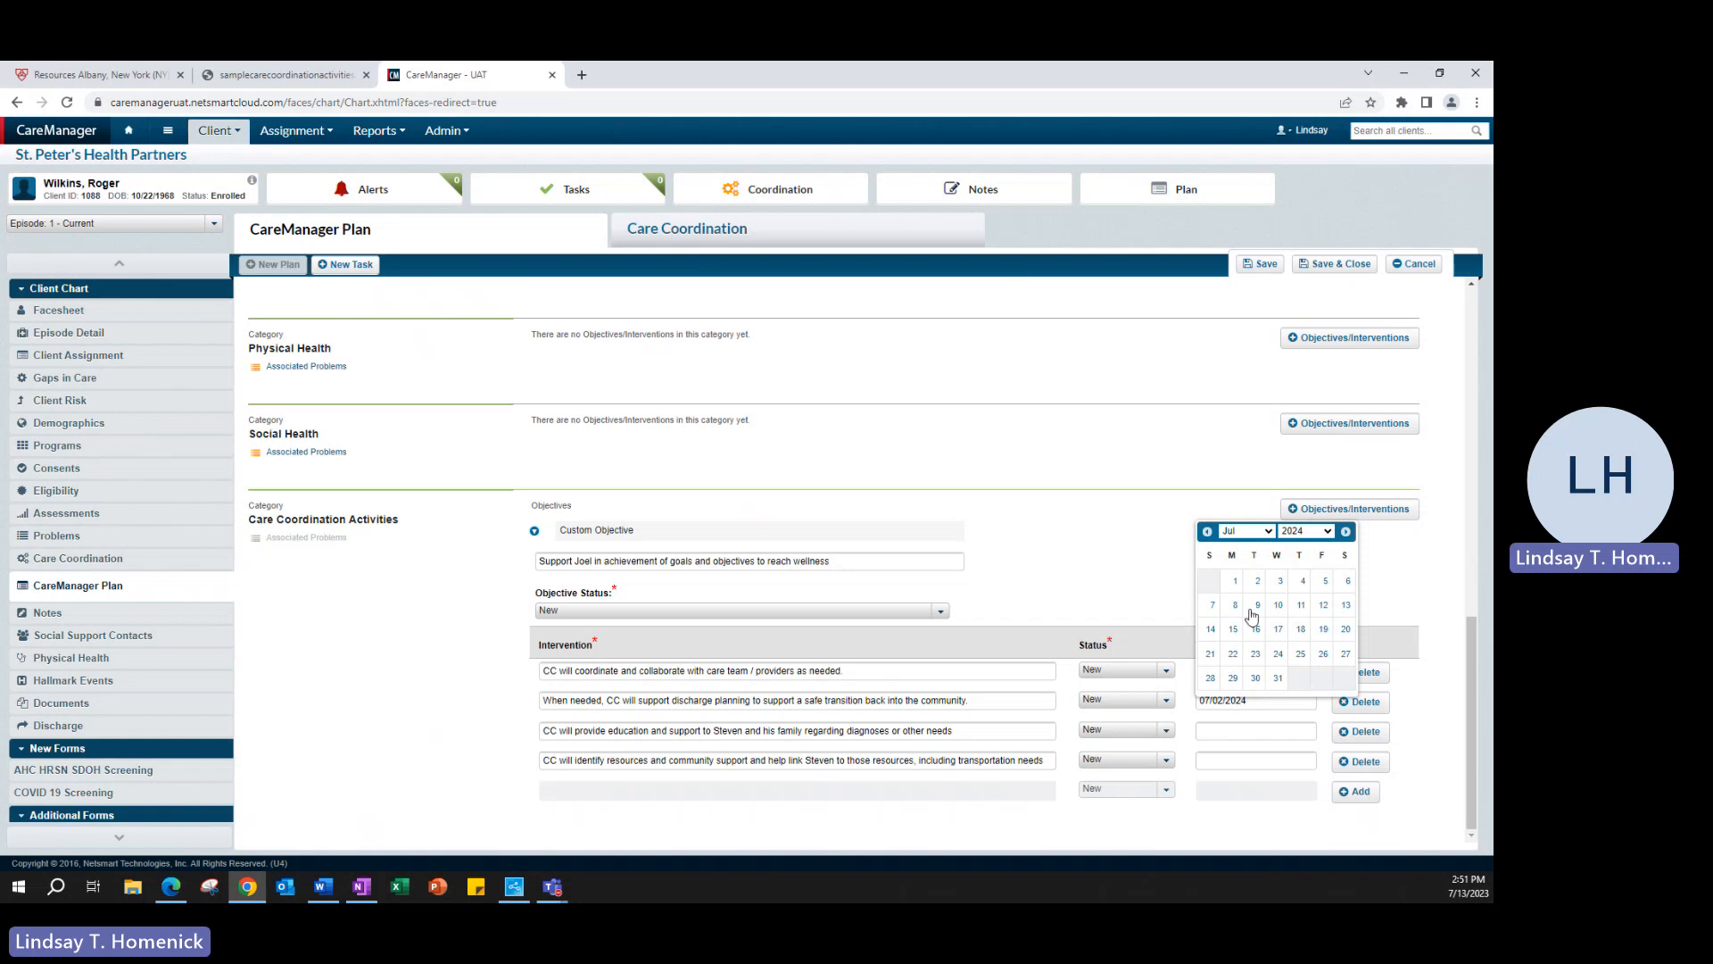
click(1255, 582)
Step: Set the target date of the intervention about identifying and linking resources, including transportation needs, to 07/02/2024
click(1235, 759)
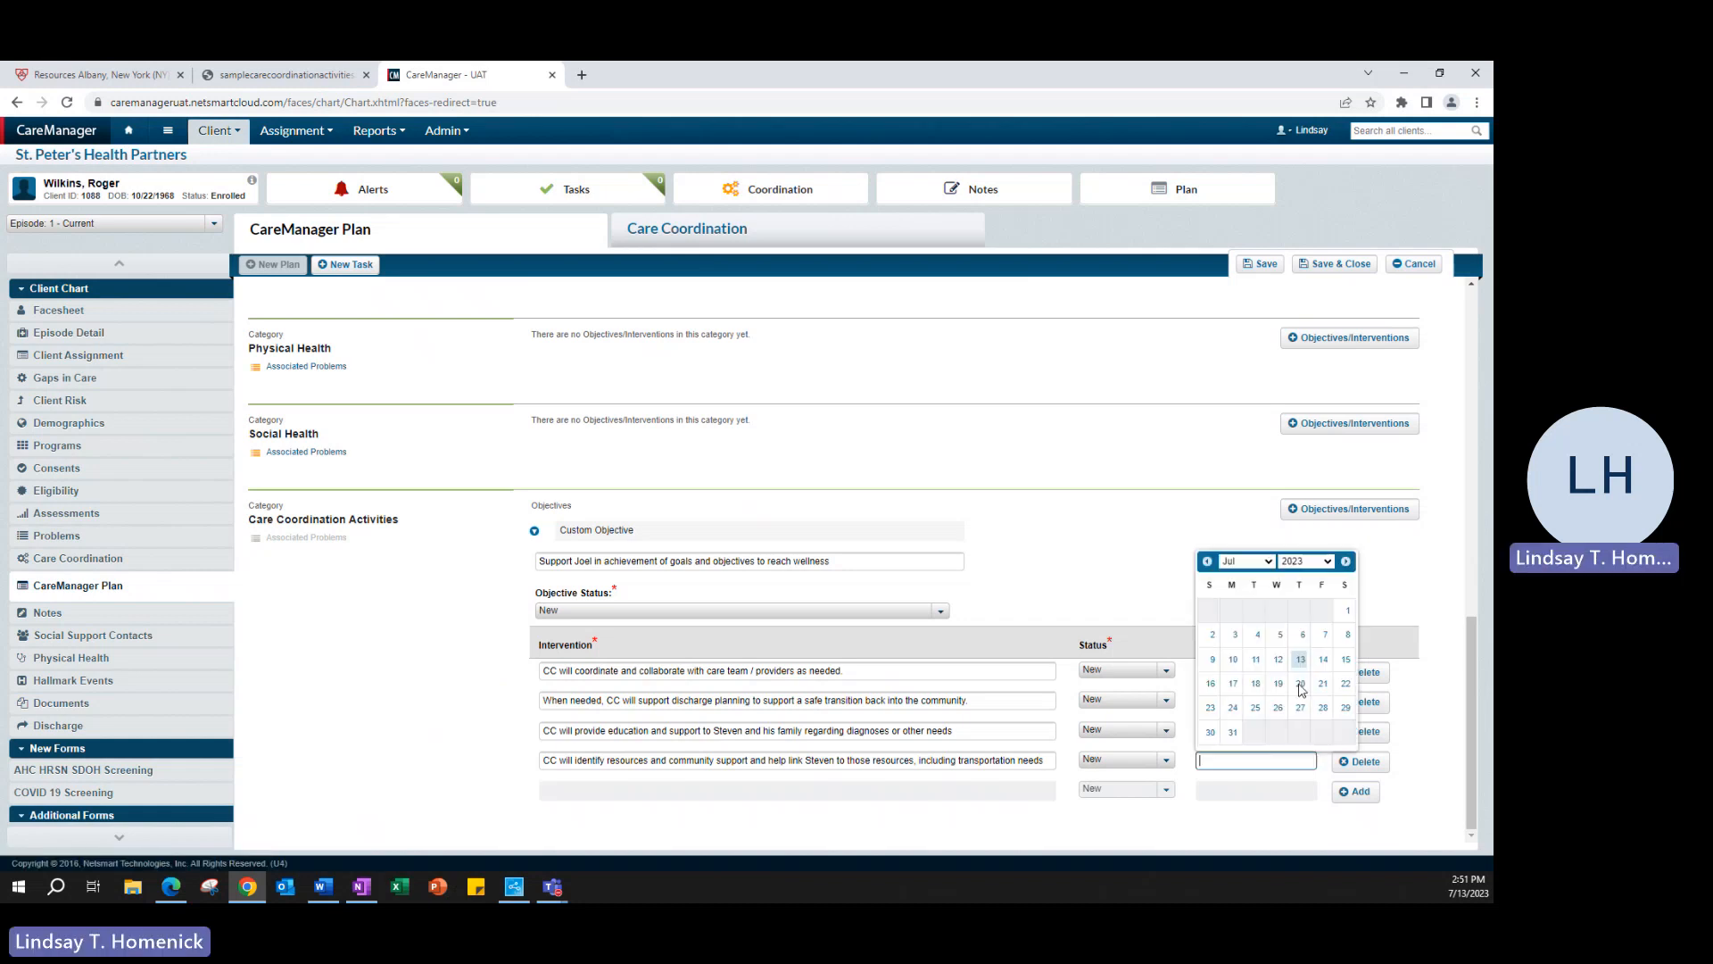
click(1326, 561)
click(1294, 706)
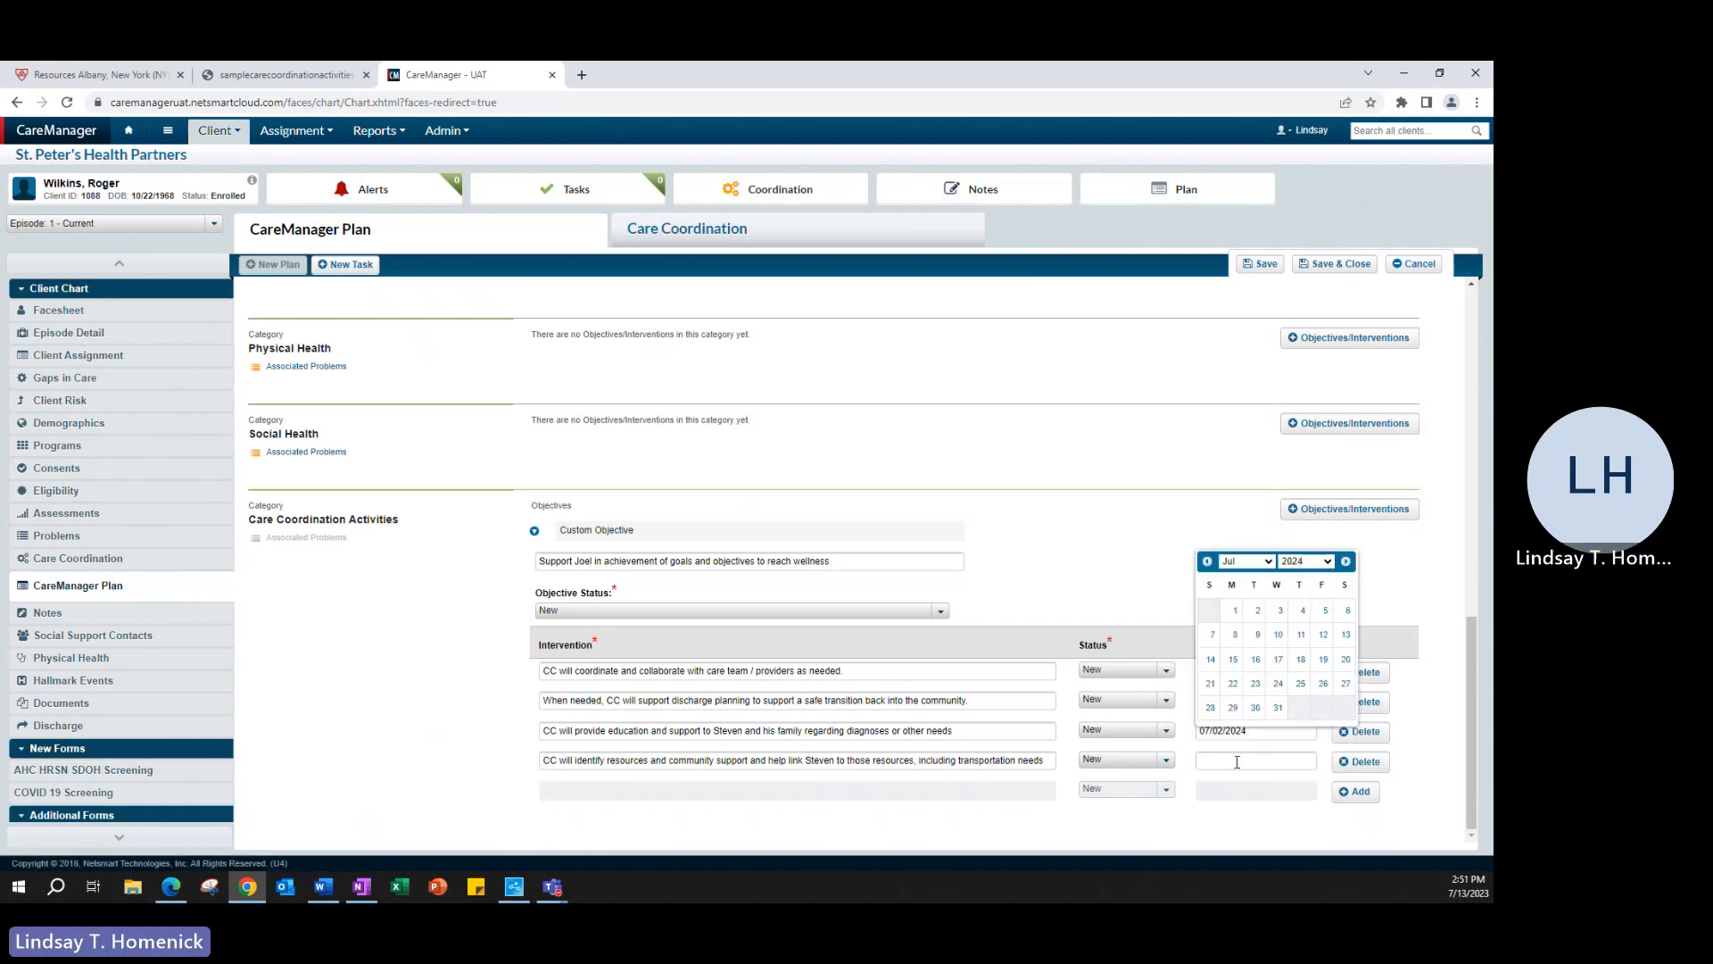
click(1259, 611)
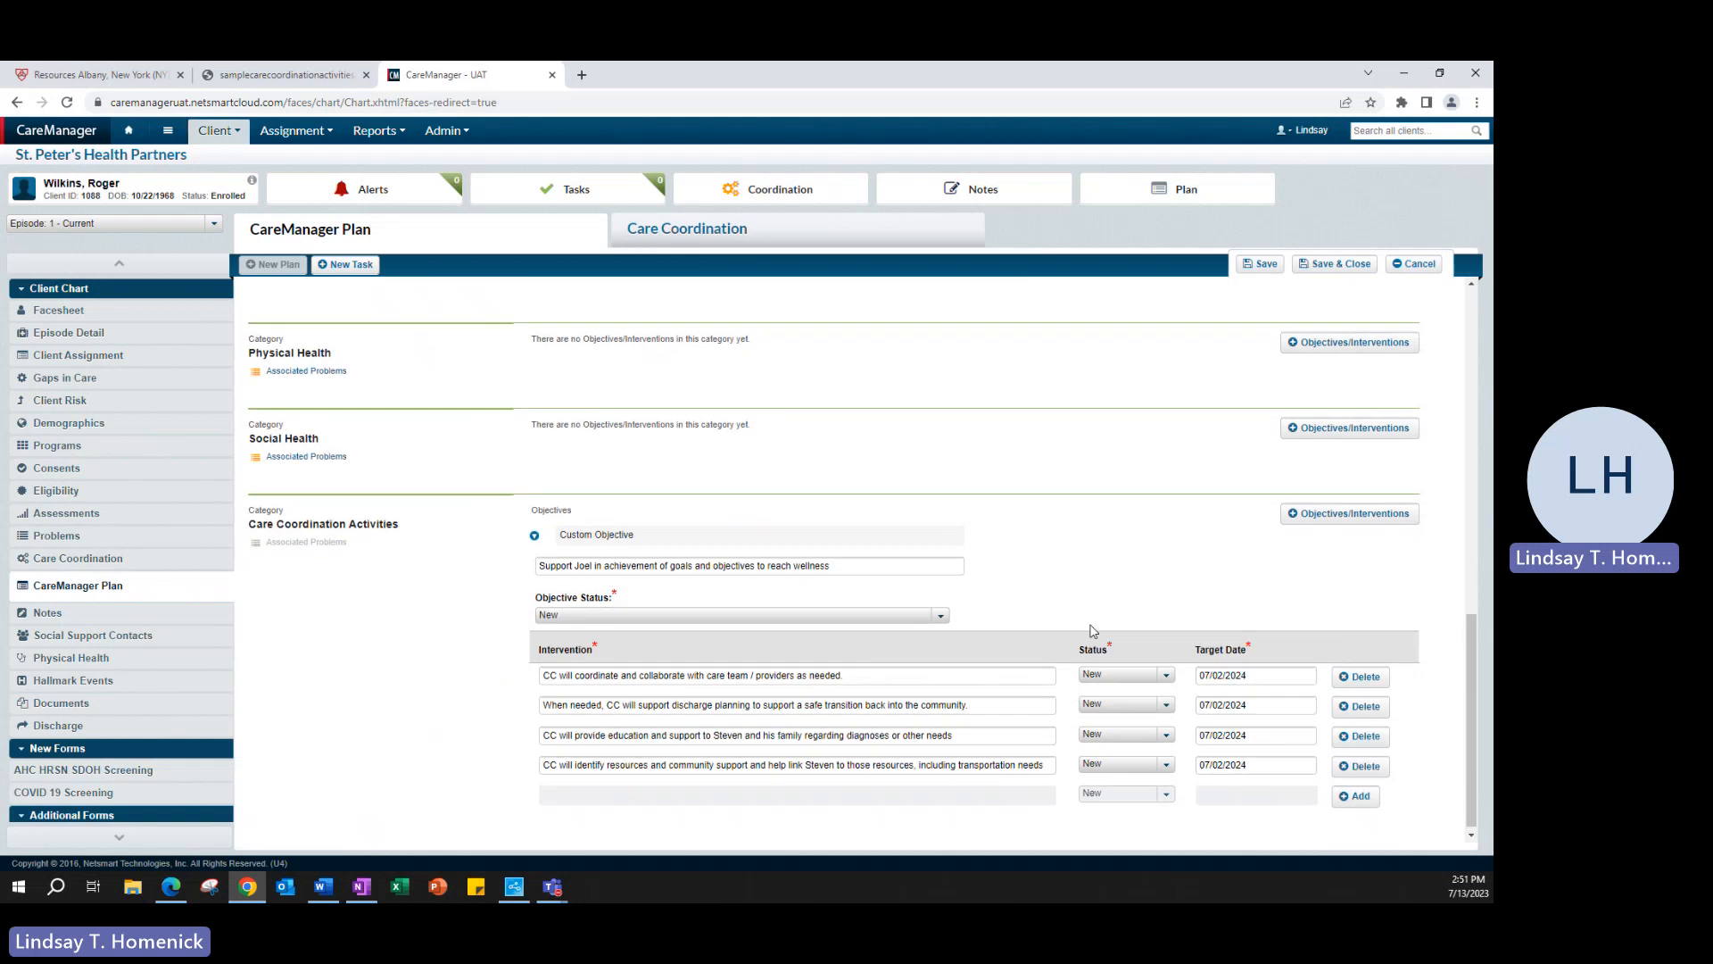
Step: Review the initial plan's goal information, objectives, interventions and target dates, and save and close the plan
scroll(1092, 632, up, 1)
scroll(1092, 632, up, 5)
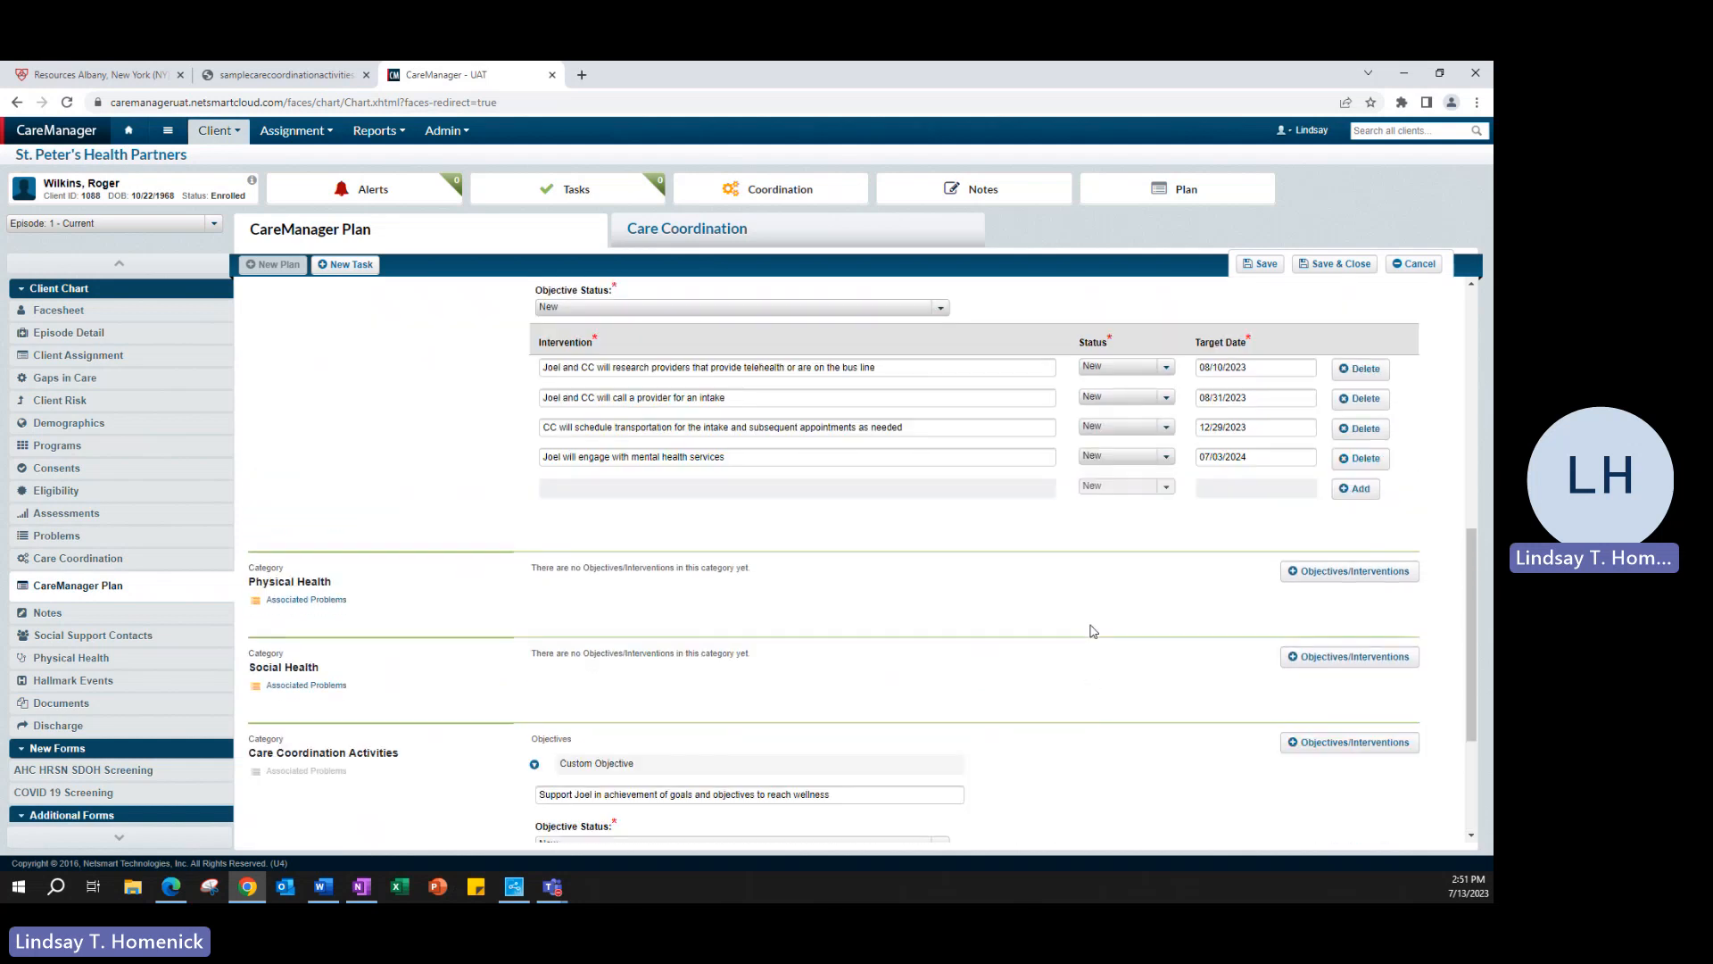
scroll(1092, 632, up, 6)
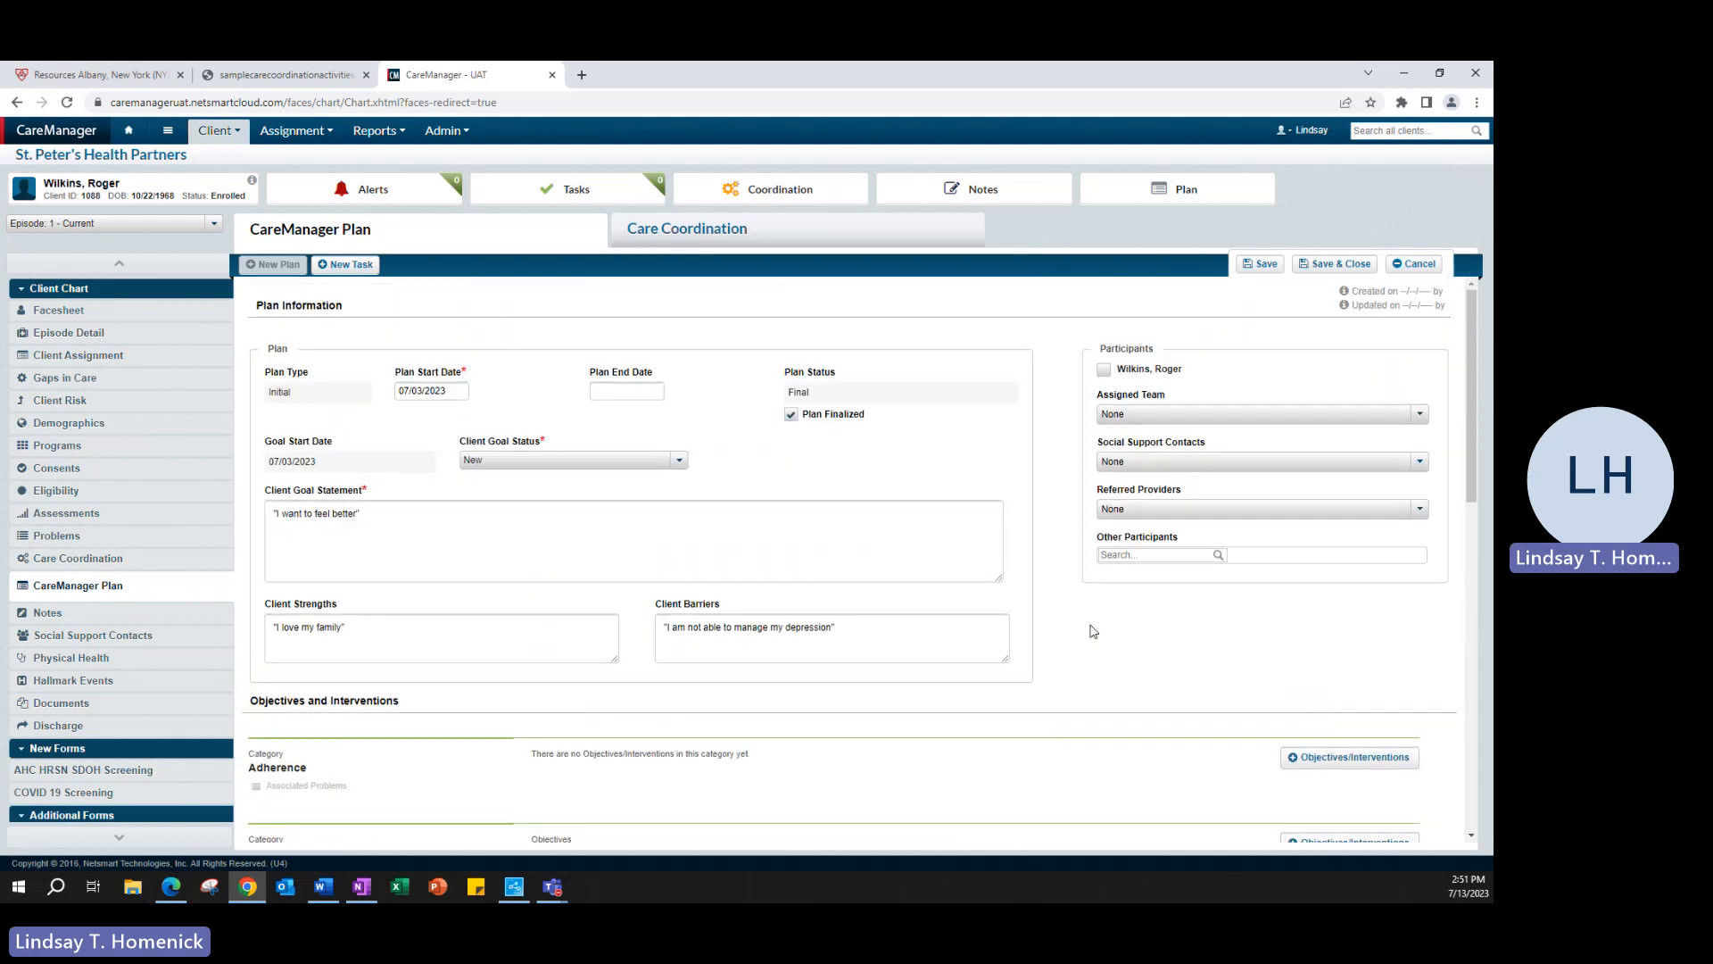
scroll(1093, 632, down, 5)
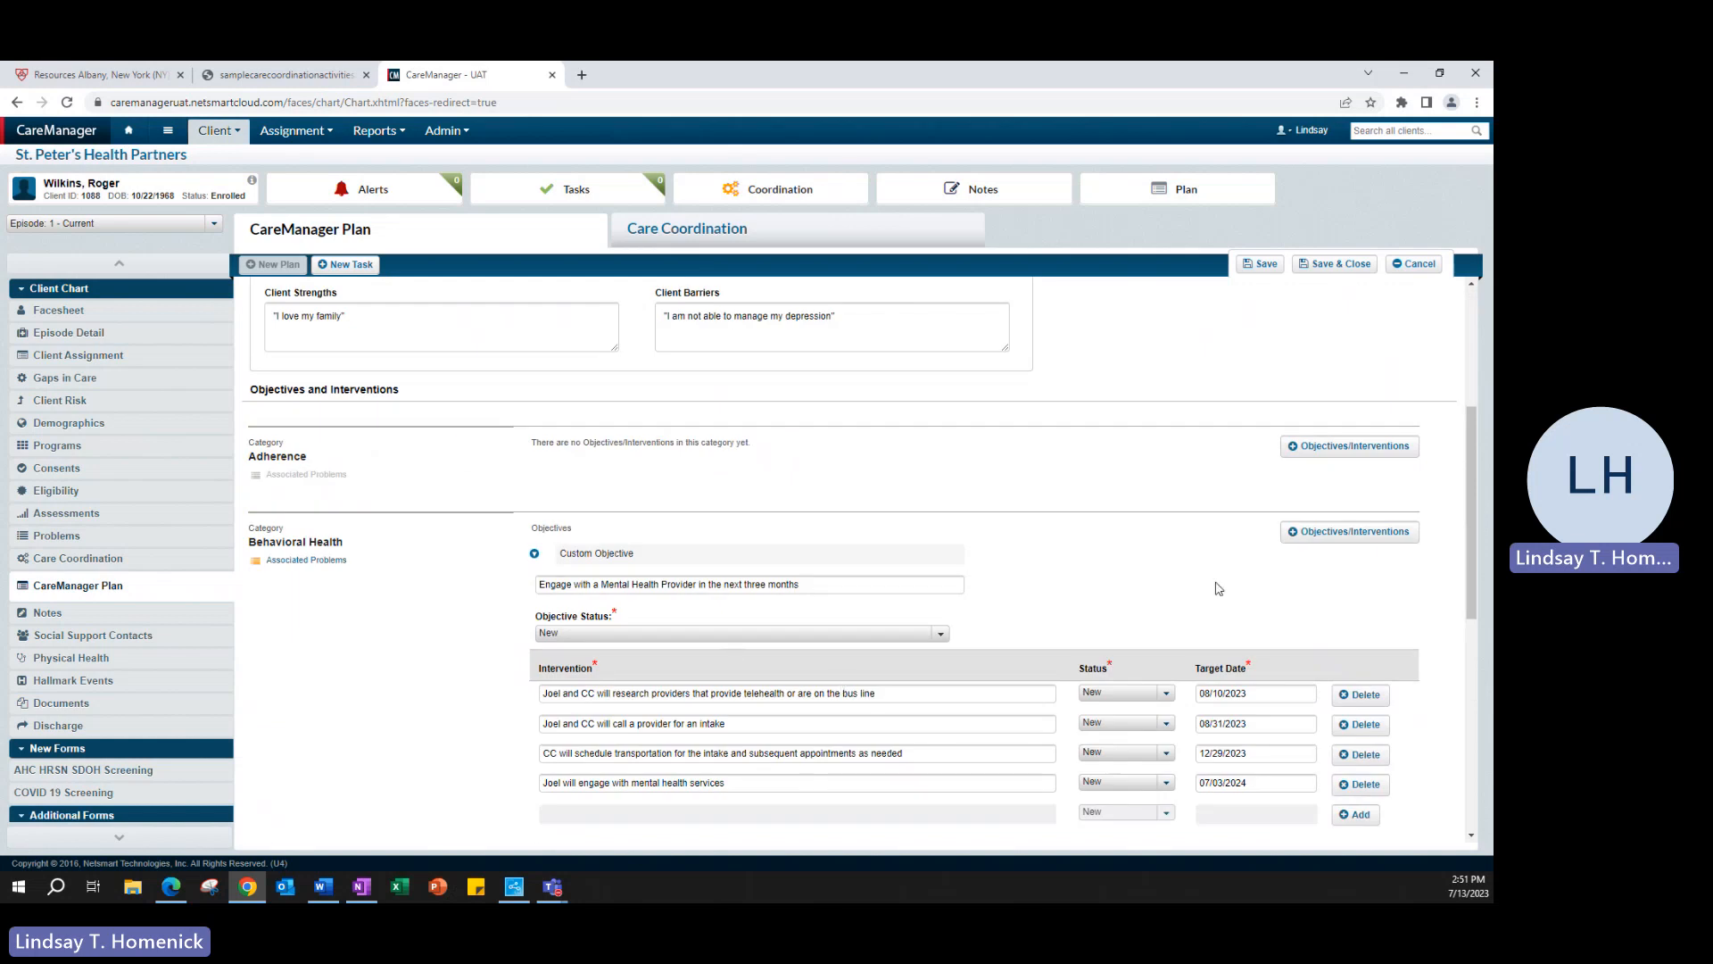
scroll(1219, 588, down, 7)
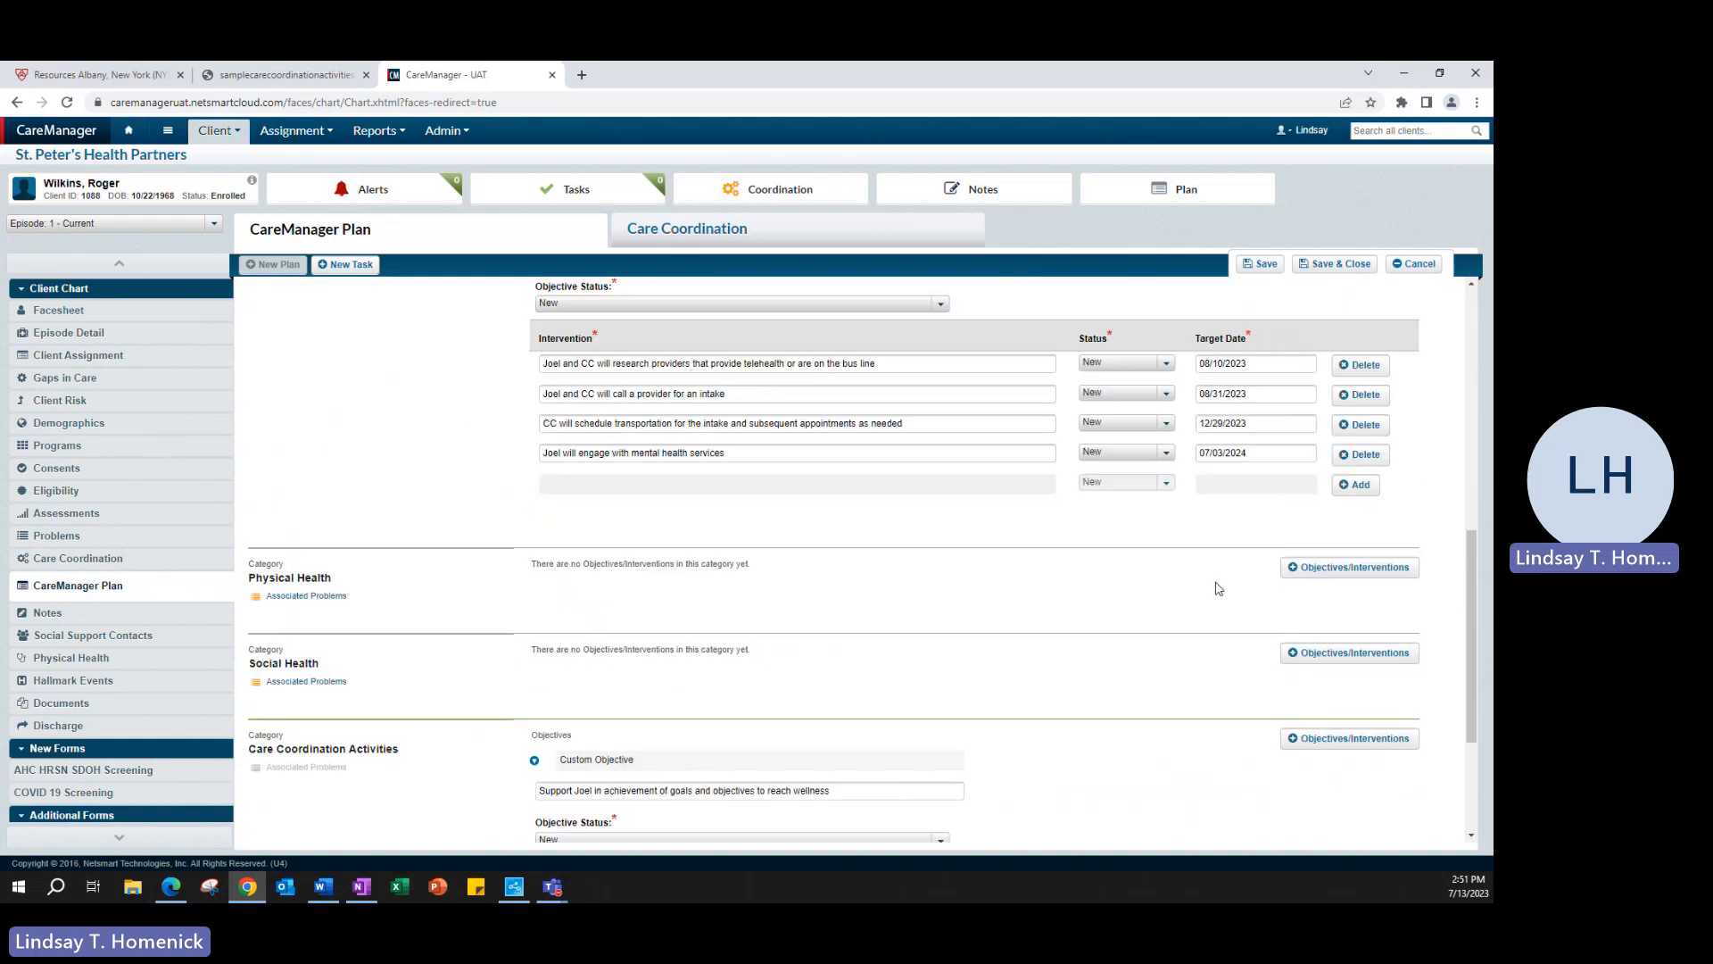
scroll(1219, 588, up, 10)
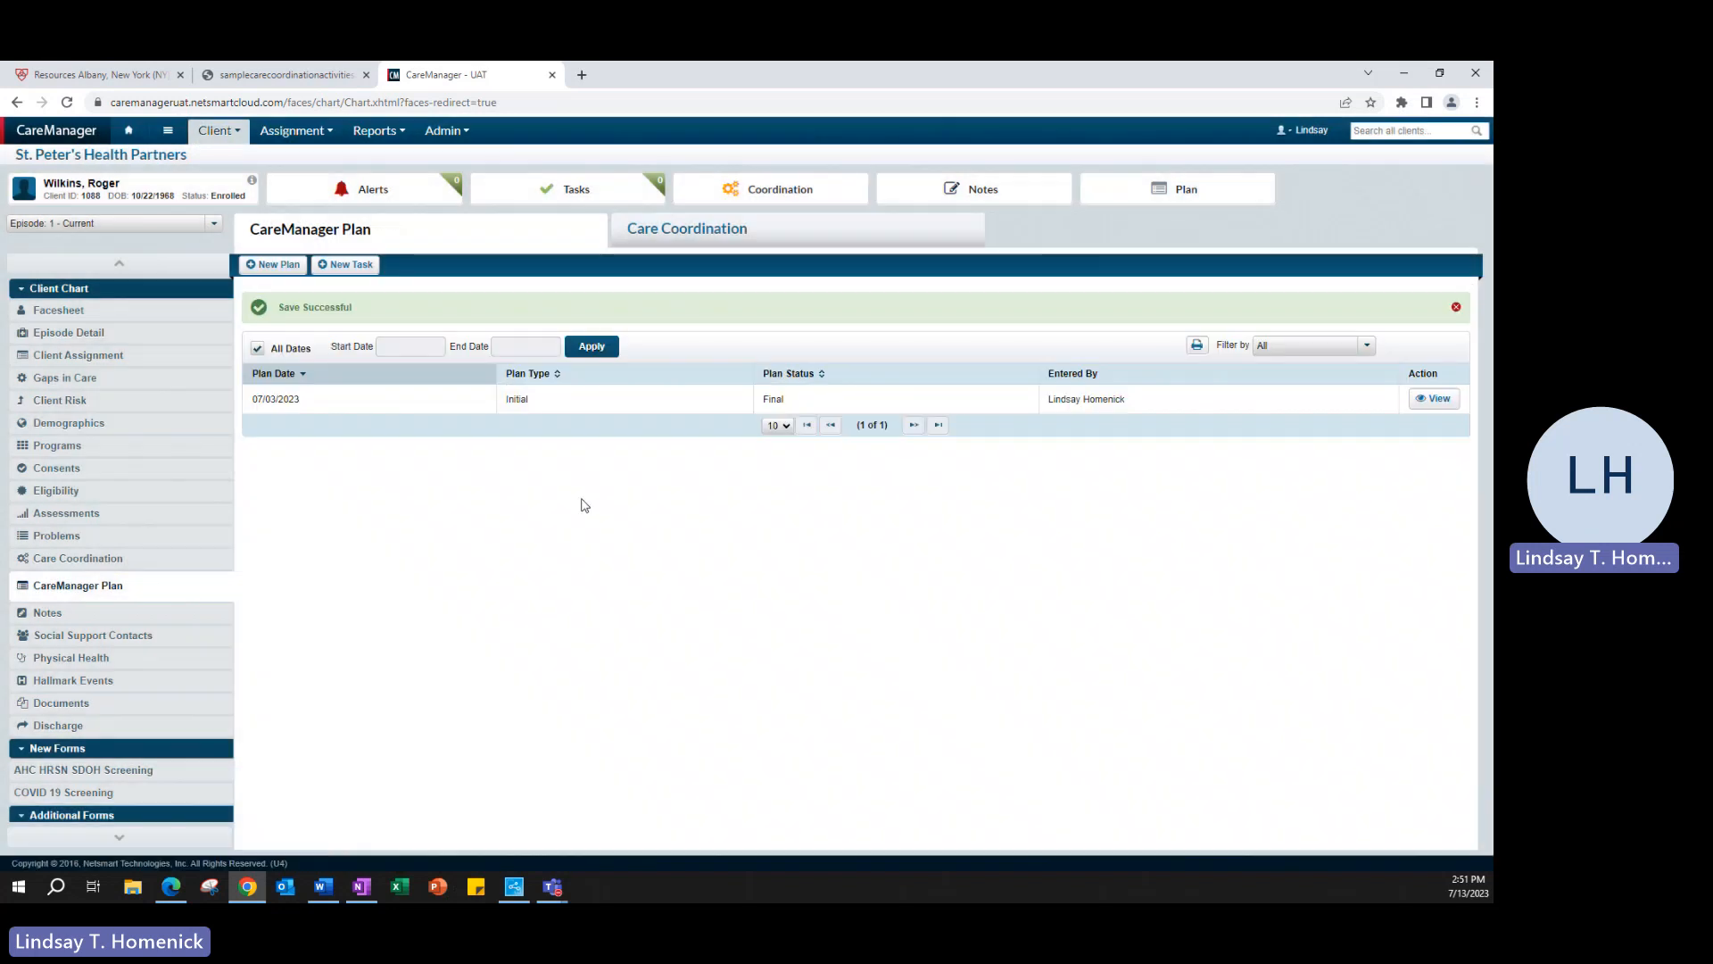
Step: Check which plan types are offered for a new plan, without creating one
click(276, 265)
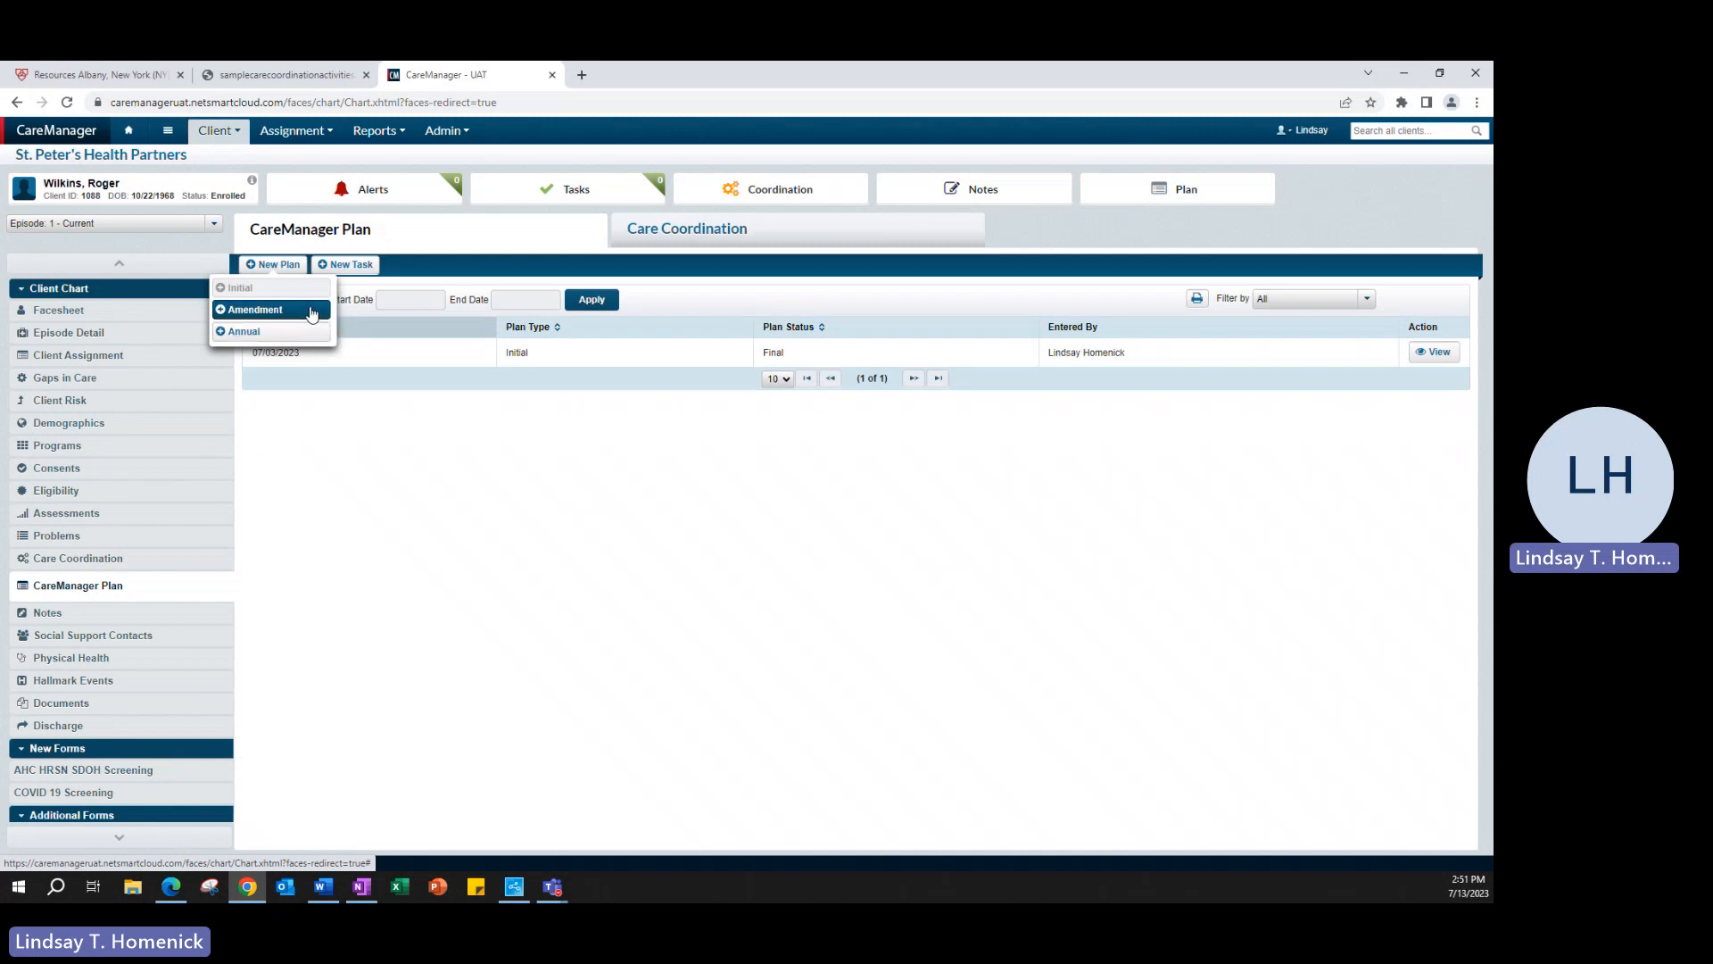
click(499, 428)
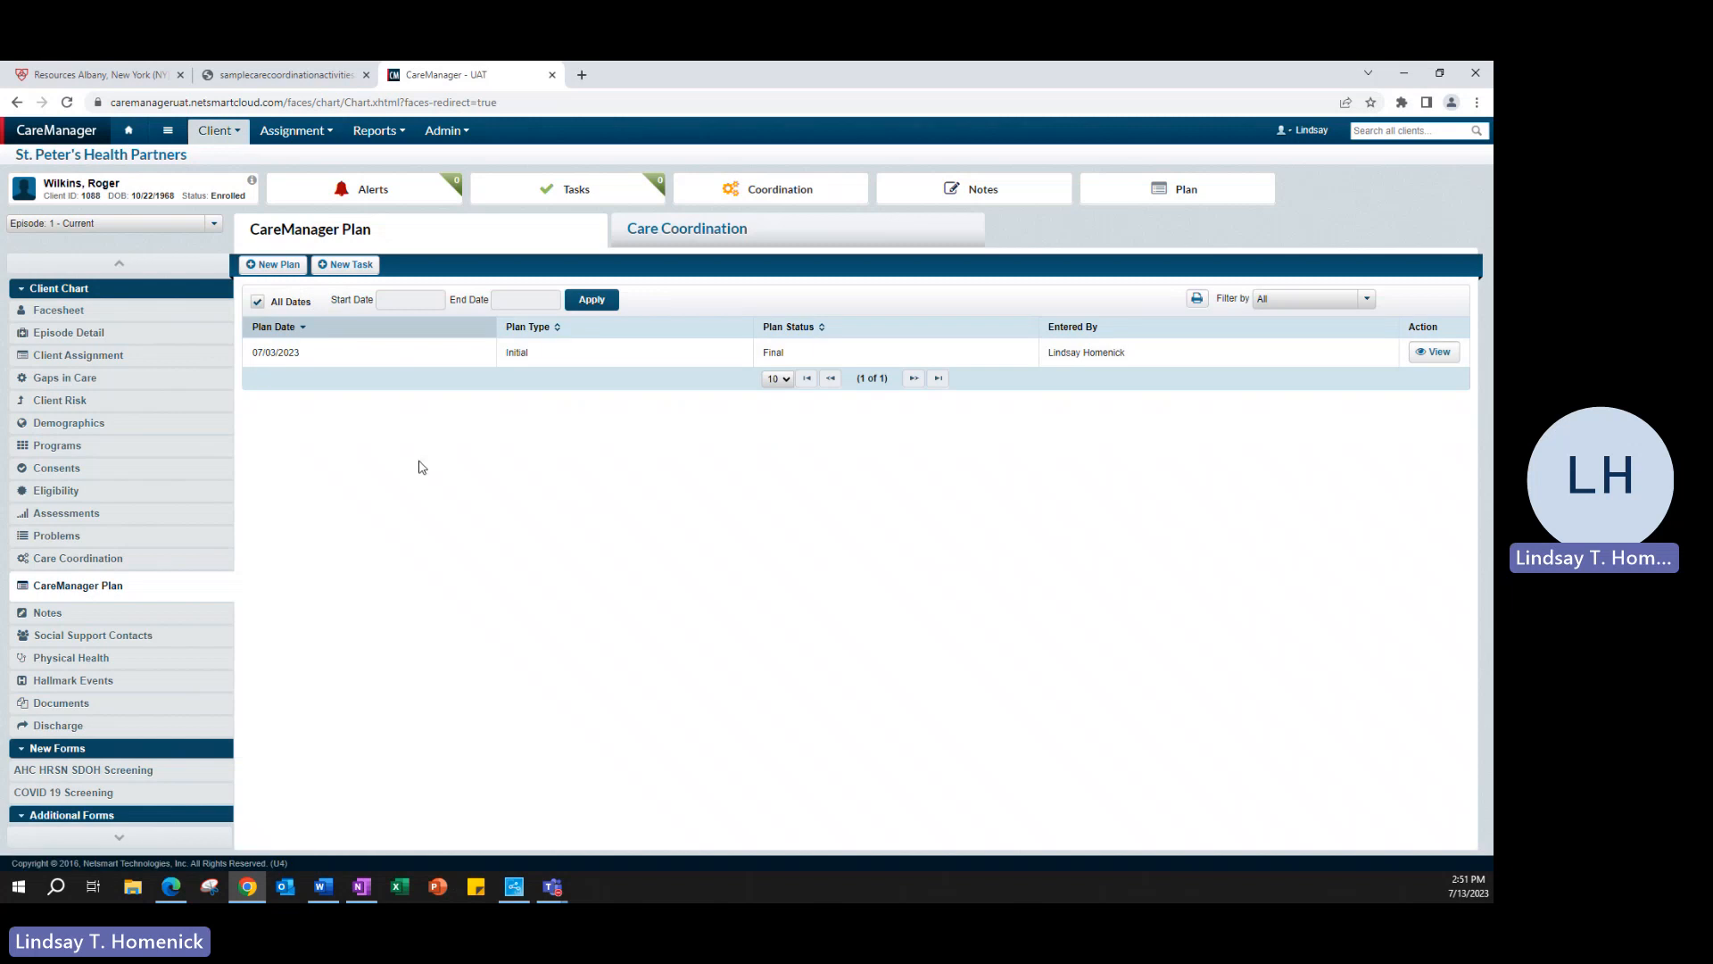
Step: Switch to the Health Home resources page to locate Sample Care Coordination Activities, and view the examples in its already open PDF
click(93, 74)
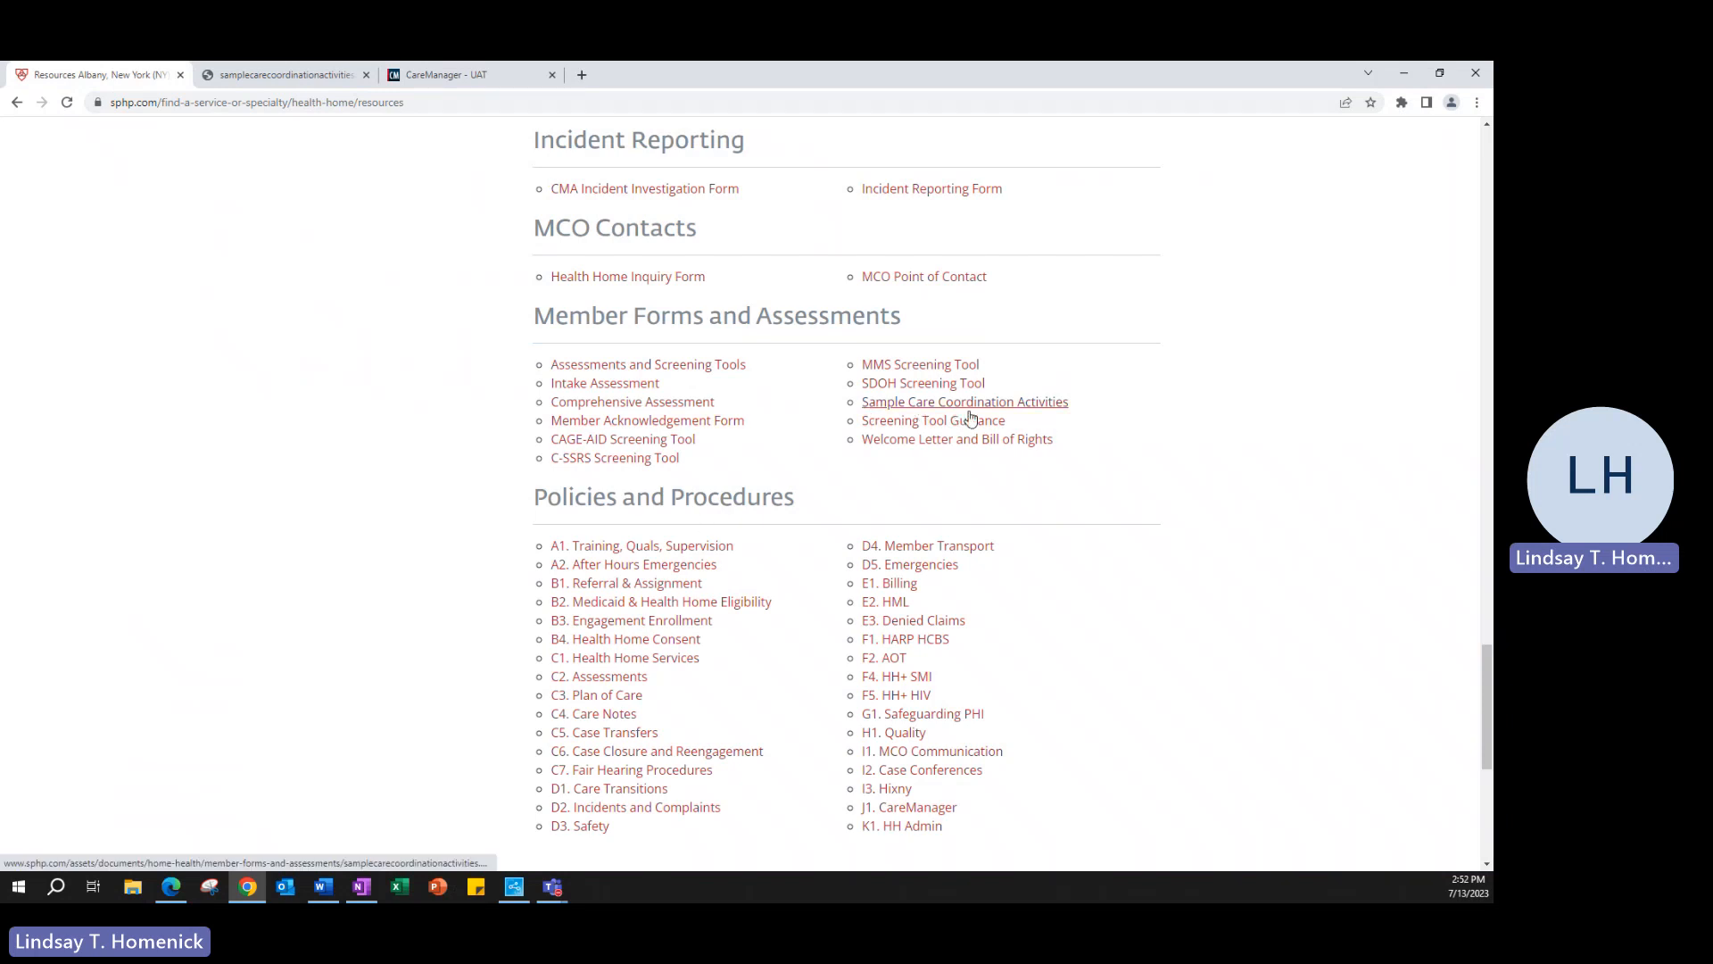
click(234, 75)
scroll(1068, 468, down, 2)
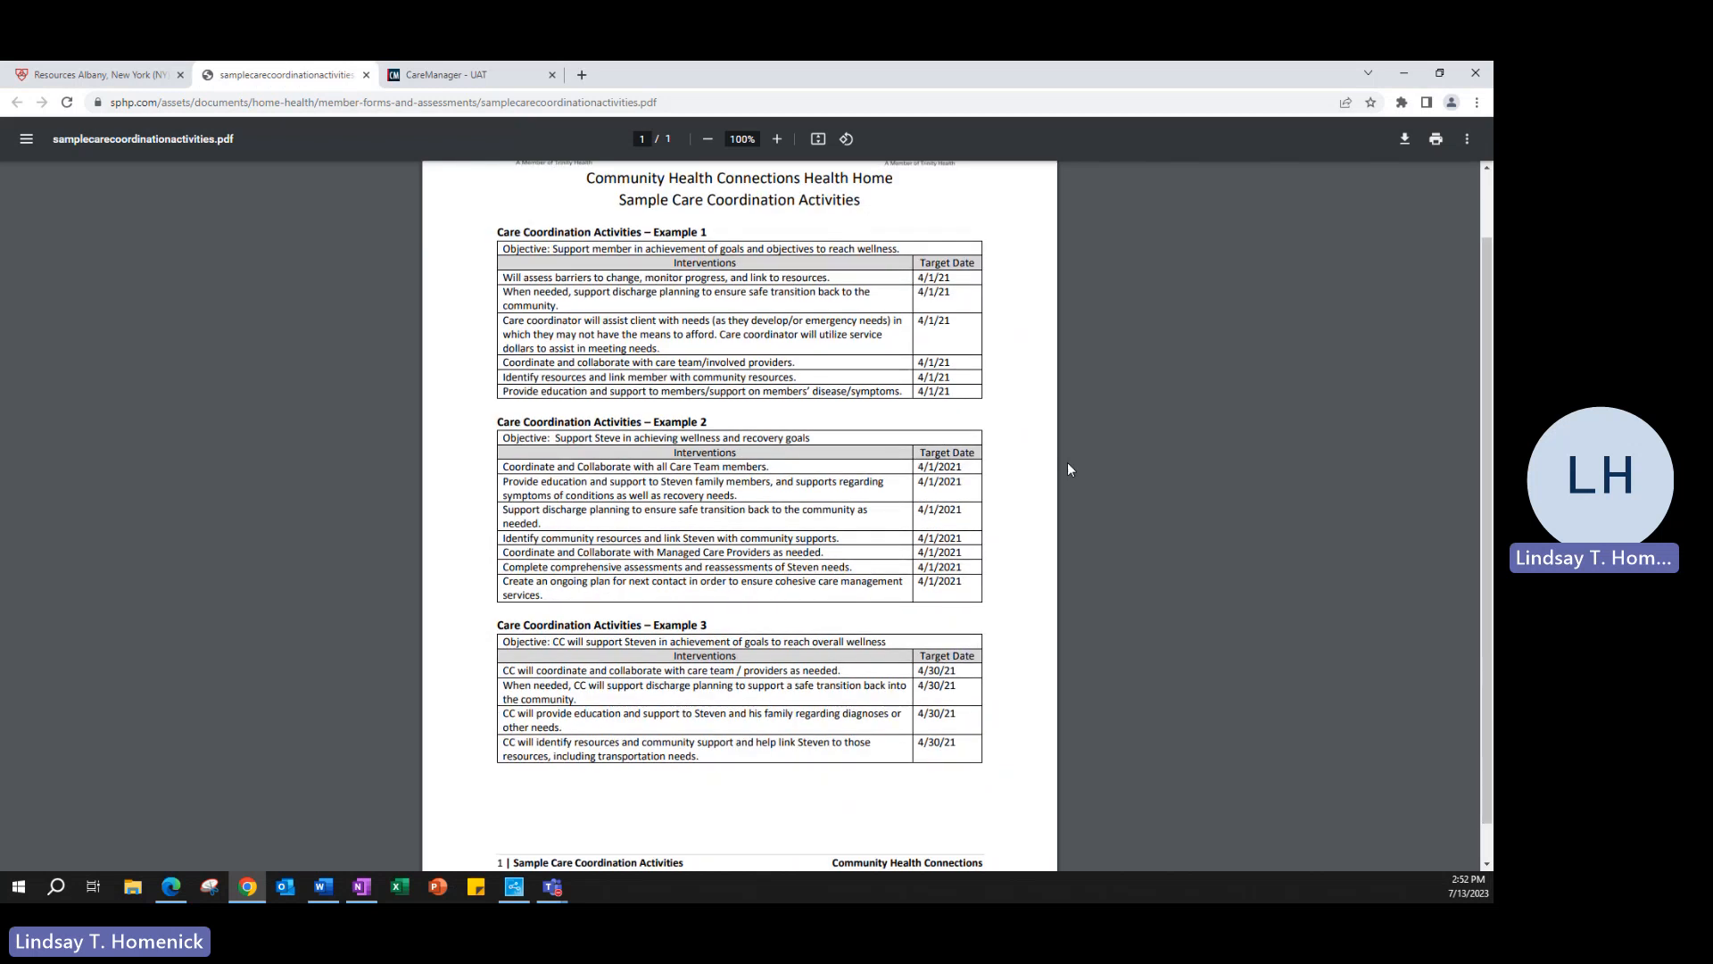